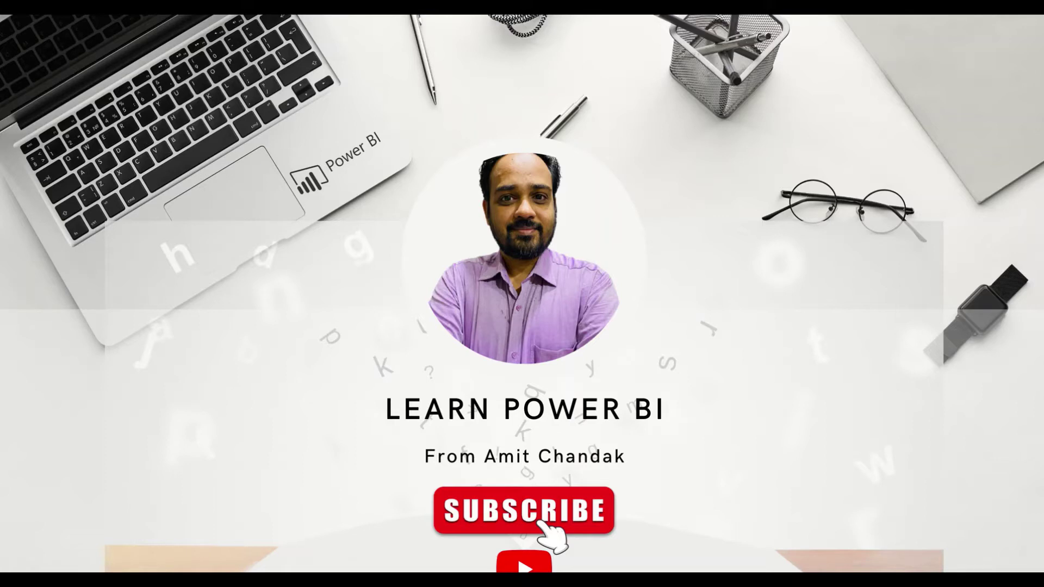
Exit the PowerPoint intro slideshow and switch to the Table.FromList docs page in Firefox.
key("alt+Tab")
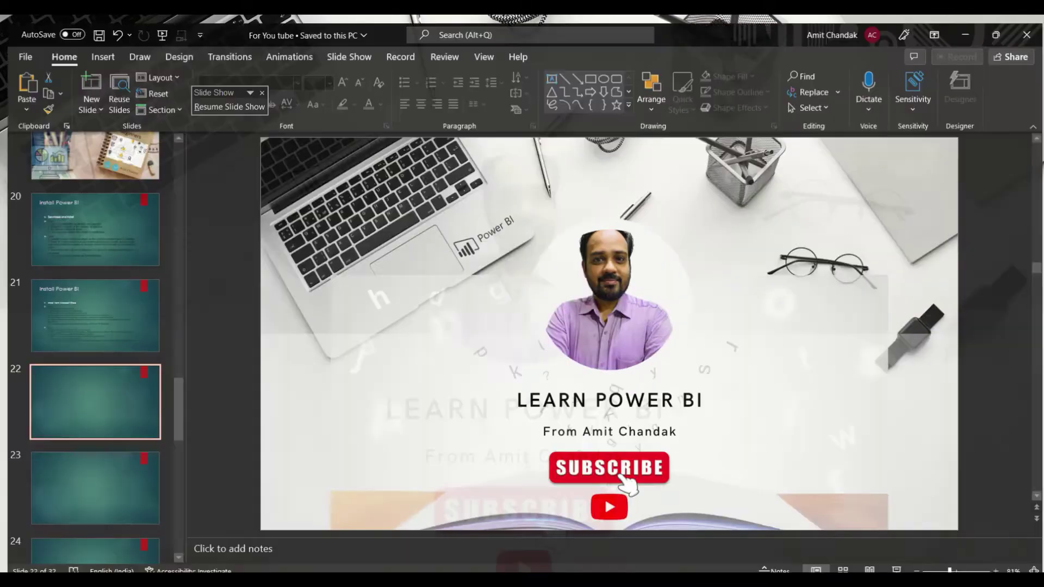
key("alt+Tab")
key("Escape")
key("alt+Tab")
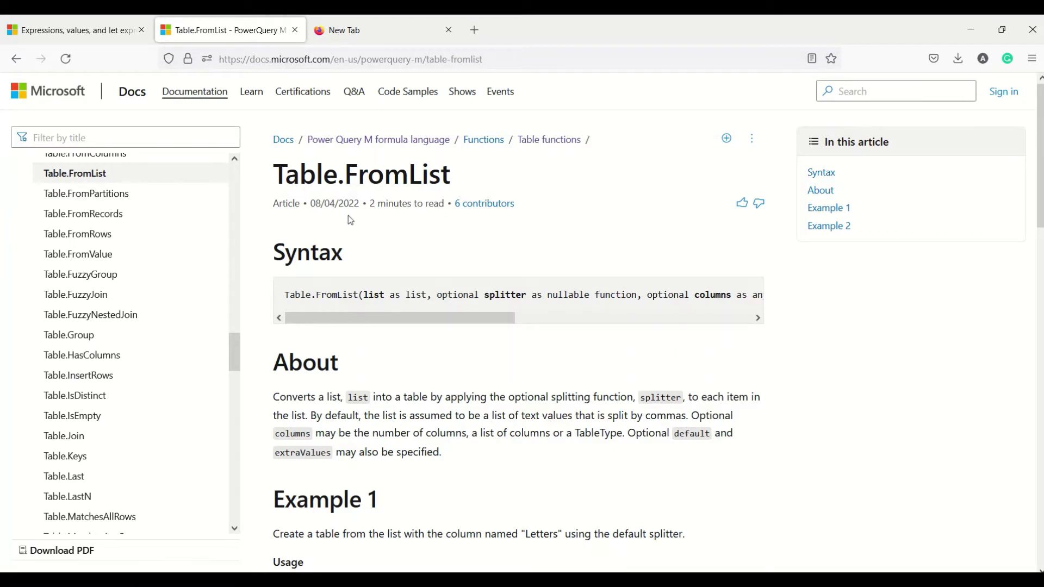
double_click(371, 177)
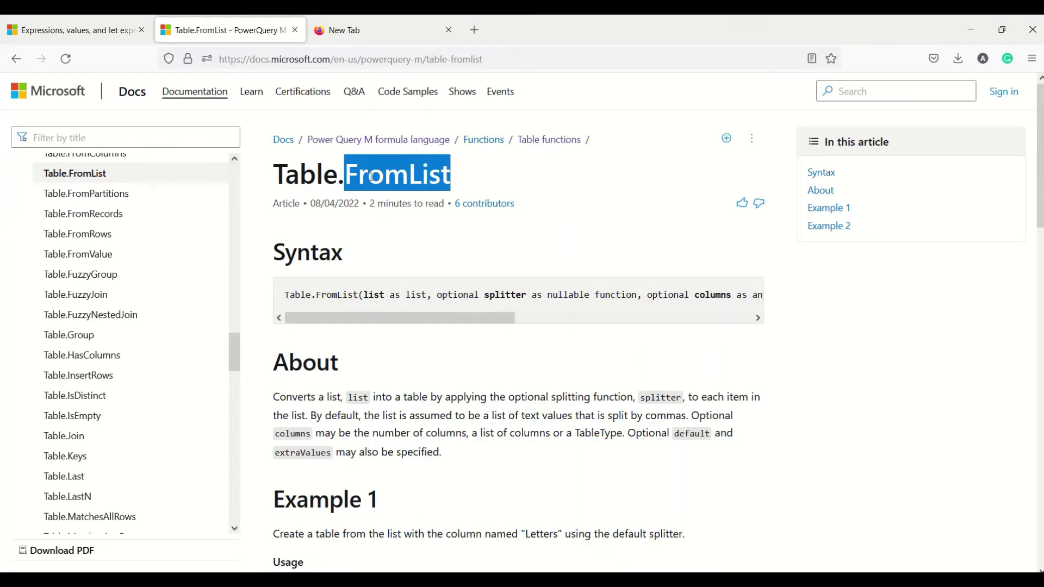
left_click(405, 294)
double_click(408, 295)
left_click(496, 298)
double_click(496, 298)
left_click_drag(508, 319, 575, 322)
double_click(591, 295)
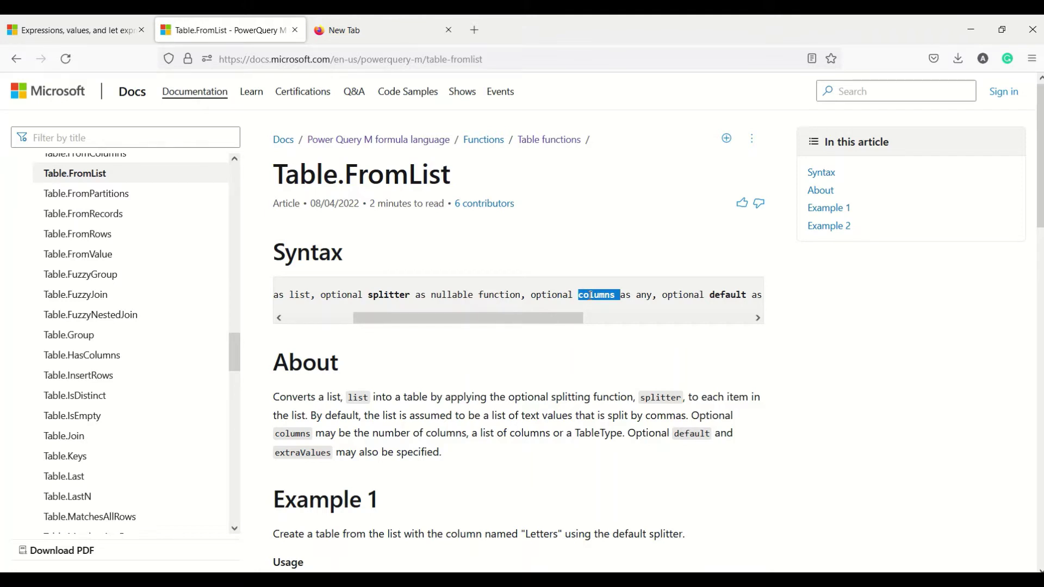
left_click_drag(572, 326, 724, 318)
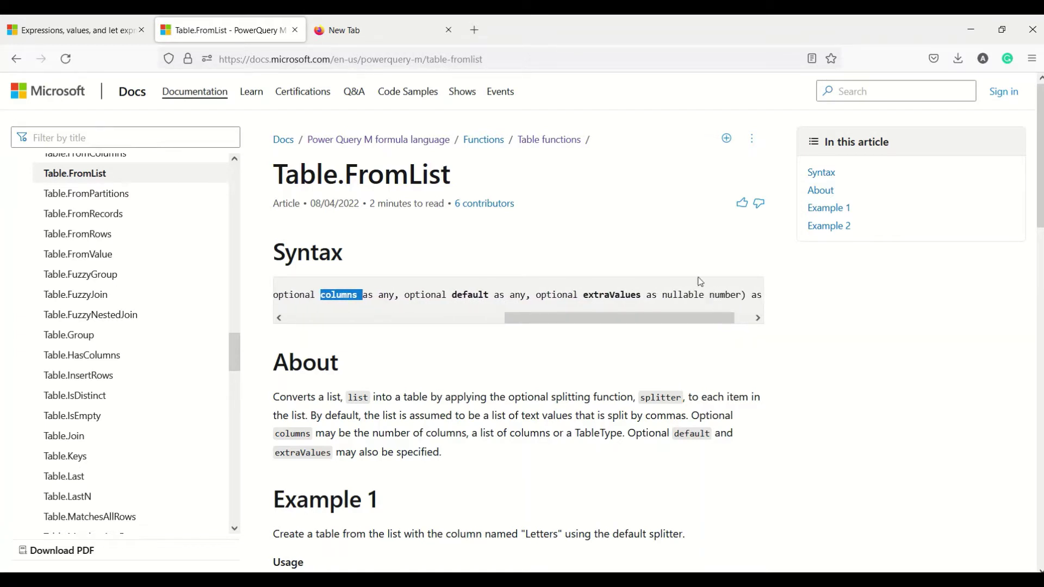
scroll(681, 247, "down", 5)
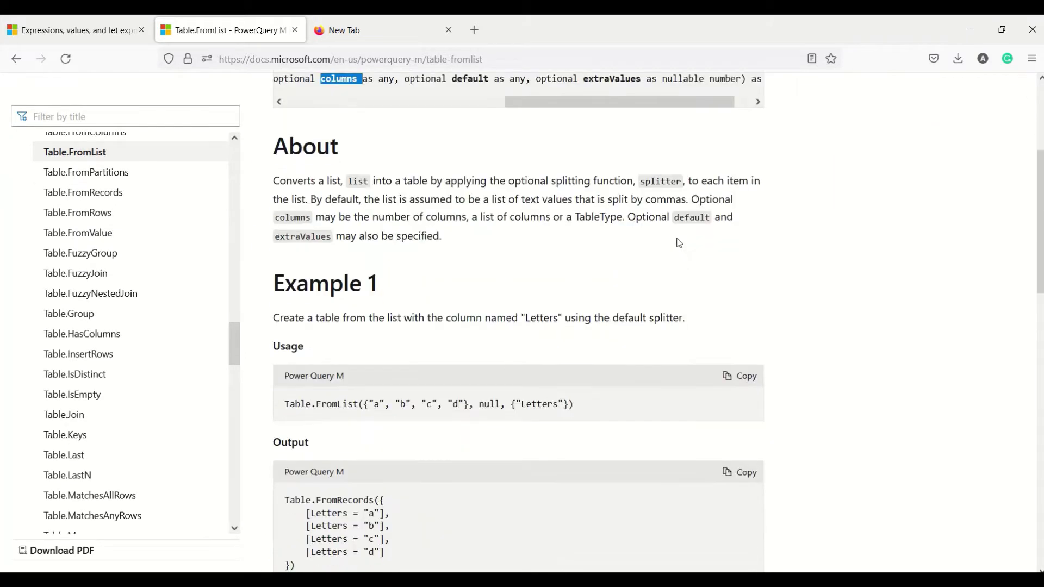
scroll(678, 243, "down", 1)
double_click(337, 333)
double_click(375, 333)
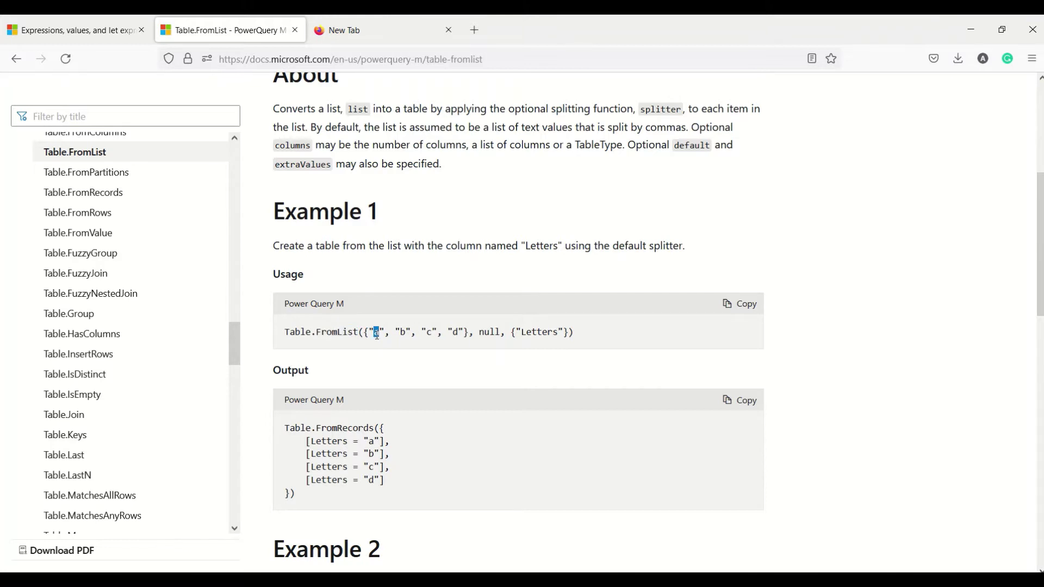
double_click(490, 332)
double_click(513, 333)
scroll(494, 314, "down", 3)
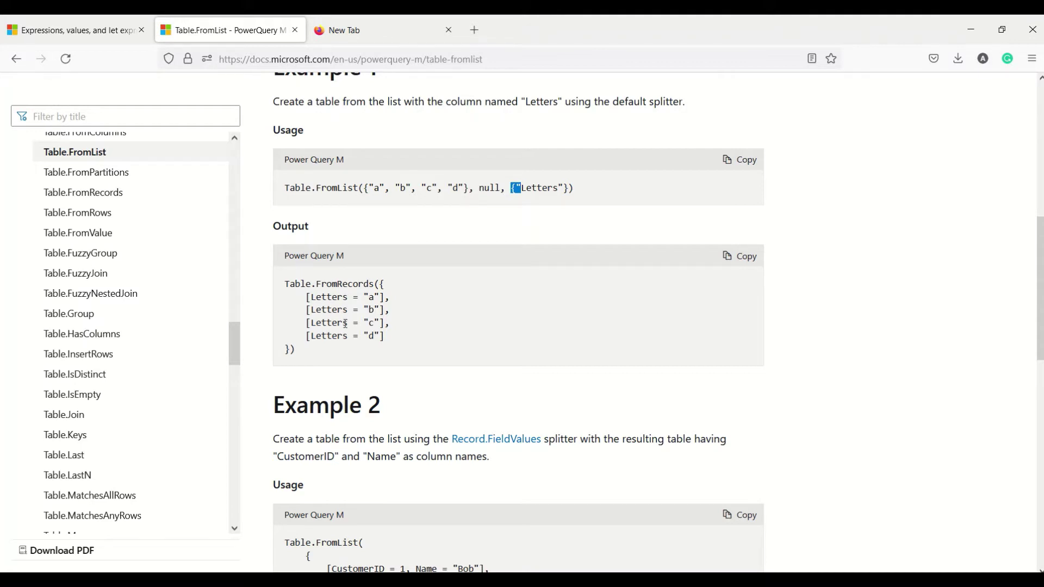
Highlight Example 2's customer record, Record.FieldValues splitter and CustomerID/Name column list.
scroll(346, 324, "down", 3)
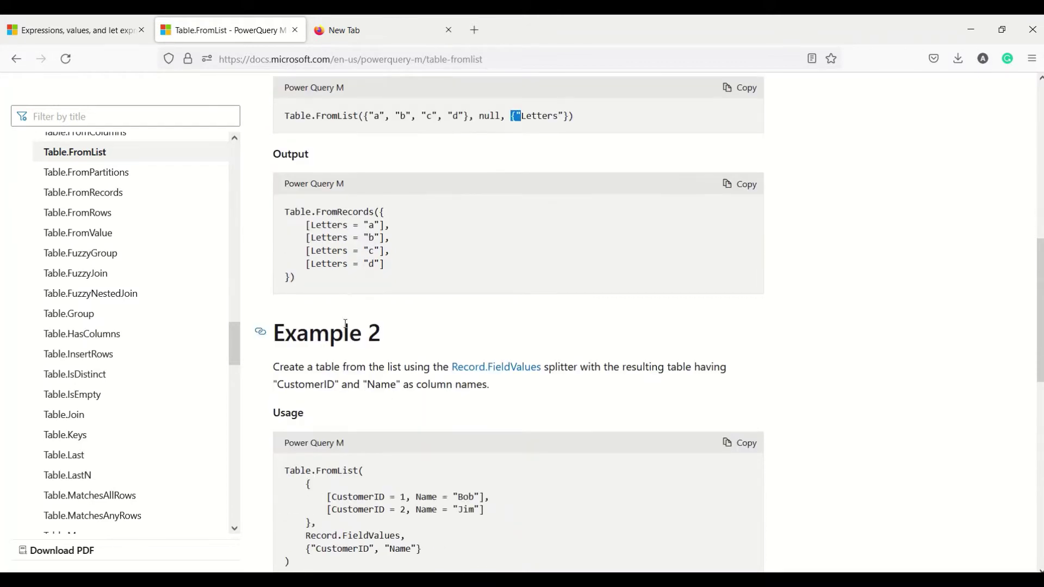
scroll(346, 327, "down", 3)
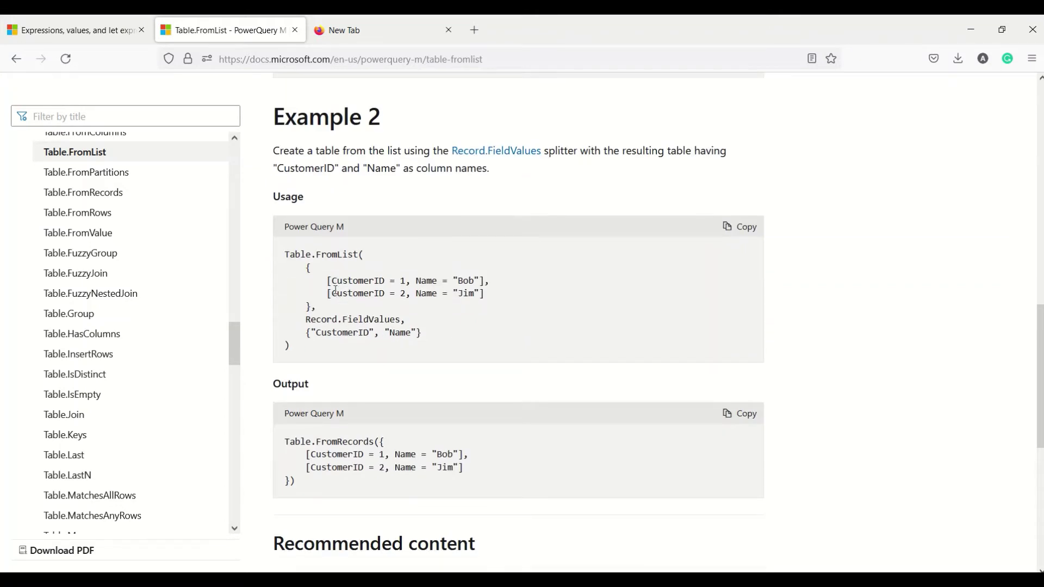
mouse_move(326, 281)
left_mouse_down()
mouse_move(487, 283)
mouse_move(322, 293)
left_mouse_up()
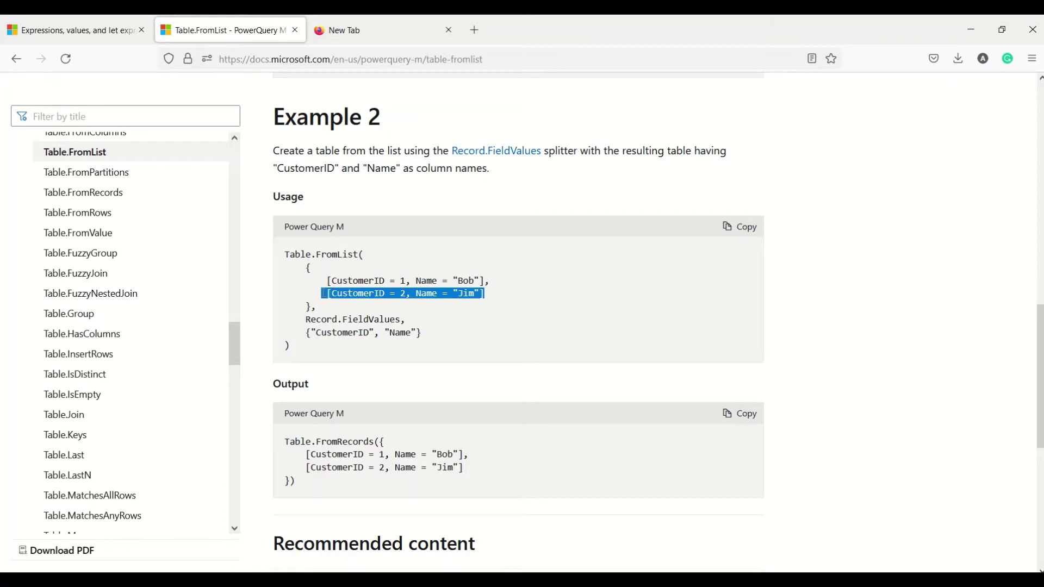
double_click(325, 321)
double_click(355, 321)
left_click(309, 335)
left_click_drag(328, 334, 427, 337)
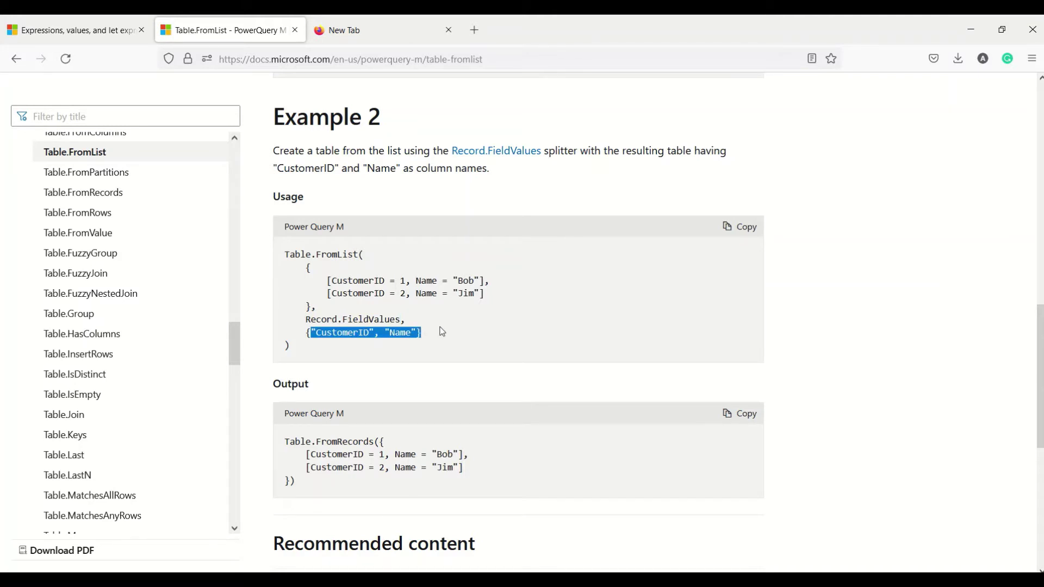
scroll(441, 331, "down", 1)
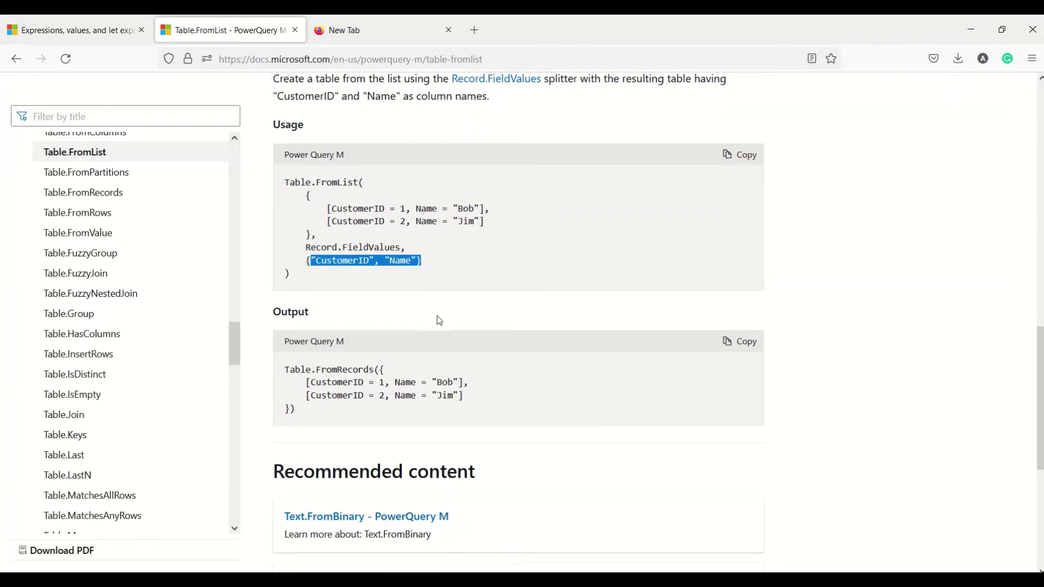
key("alt+Tab")
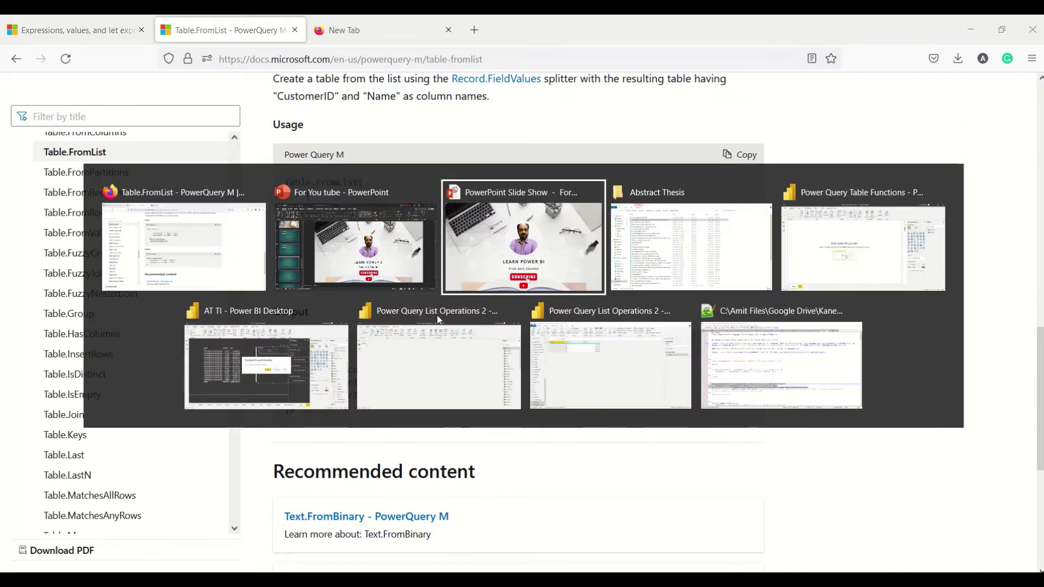
Switch to the Power Query Table Functions report and open Transform data in Power Query Editor.
key("Tab")
key("Tab")
key("Tab")
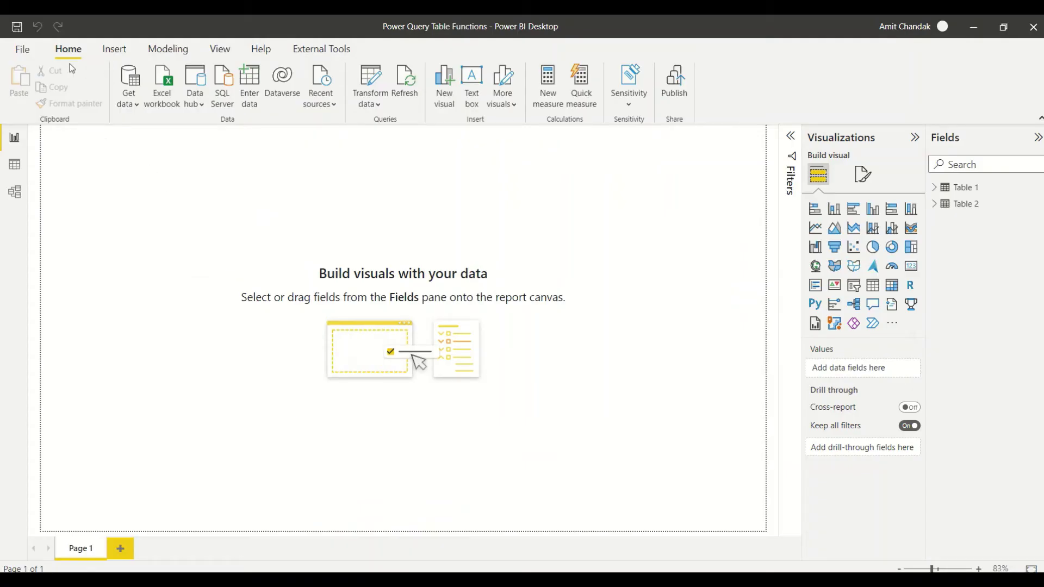
left_click(370, 102)
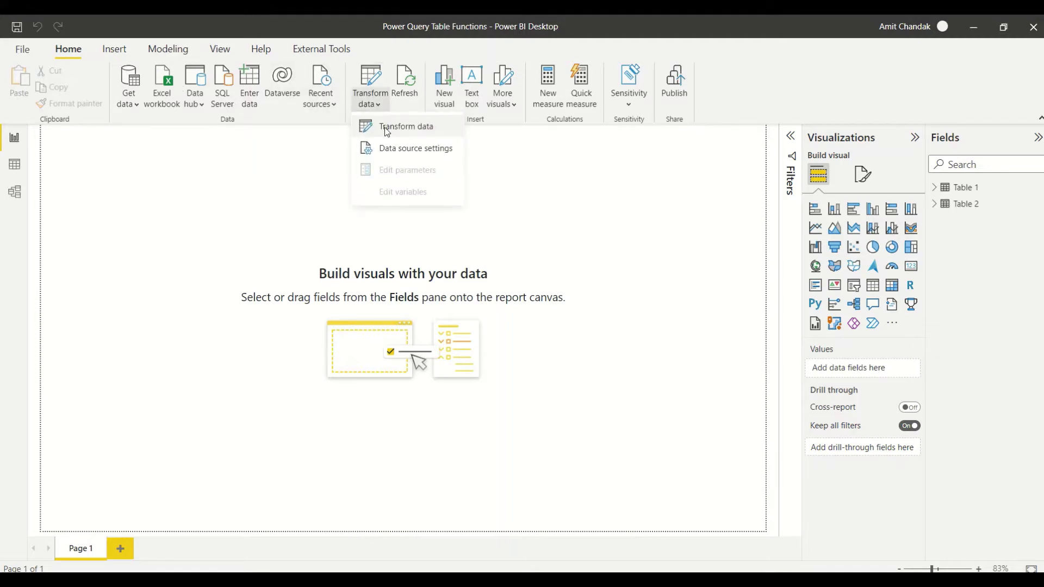
left_click(403, 126)
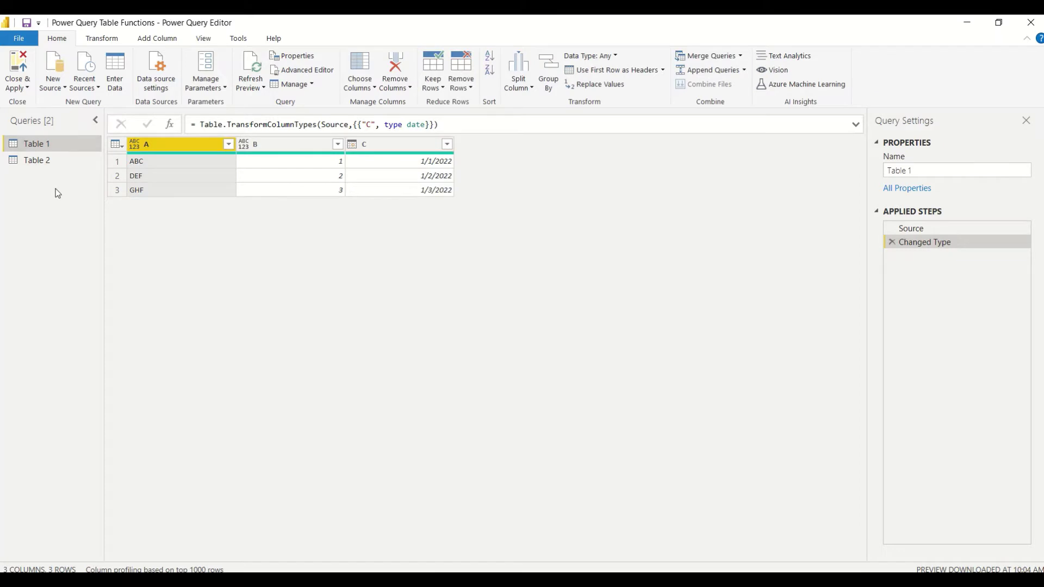
Create a new blank query, Query1, and open it in the Advanced Editor.
left_click(61, 91)
left_click(86, 301)
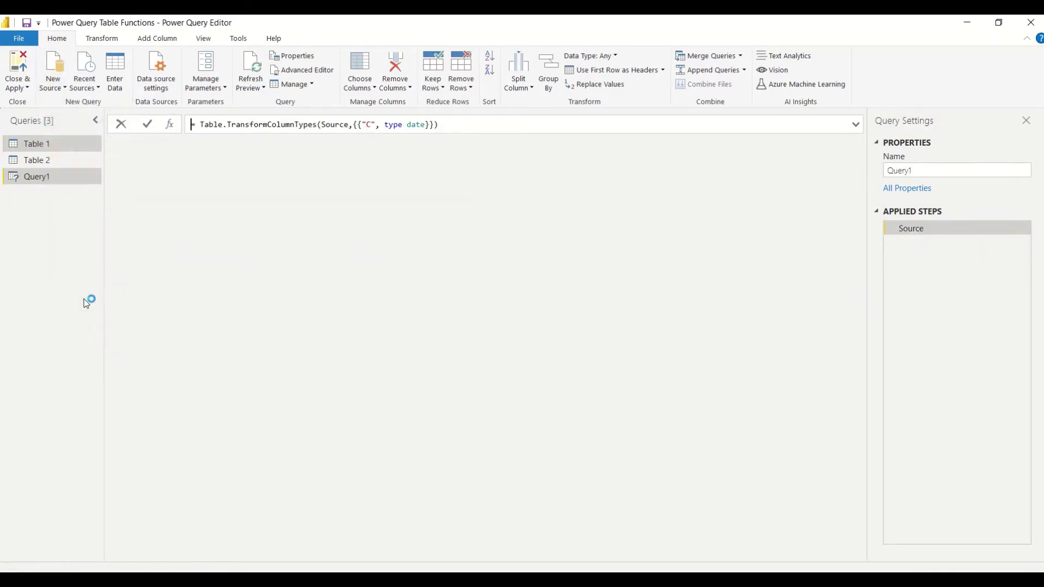
right_click(40, 184)
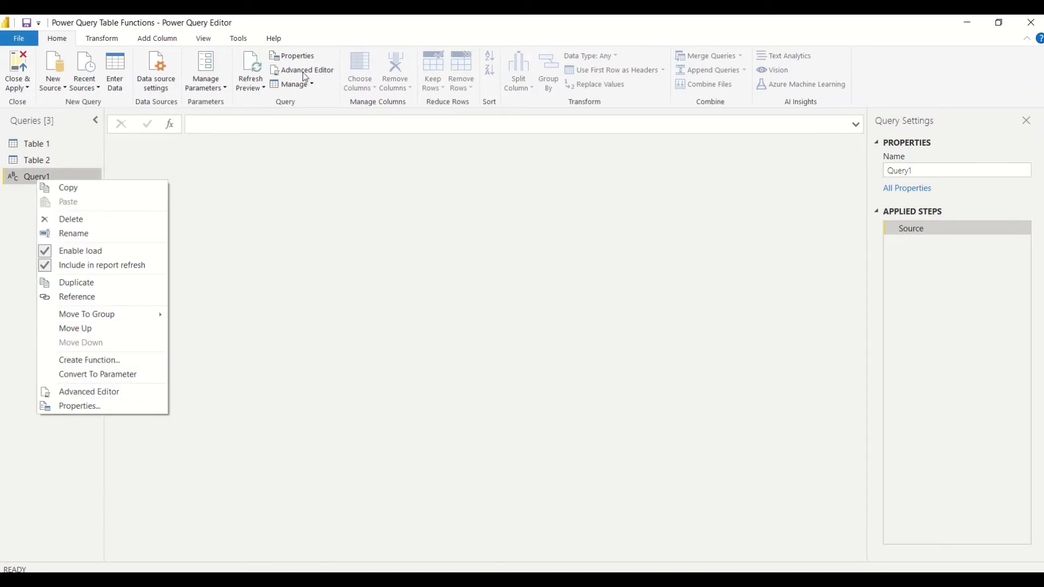
left_click(114, 391)
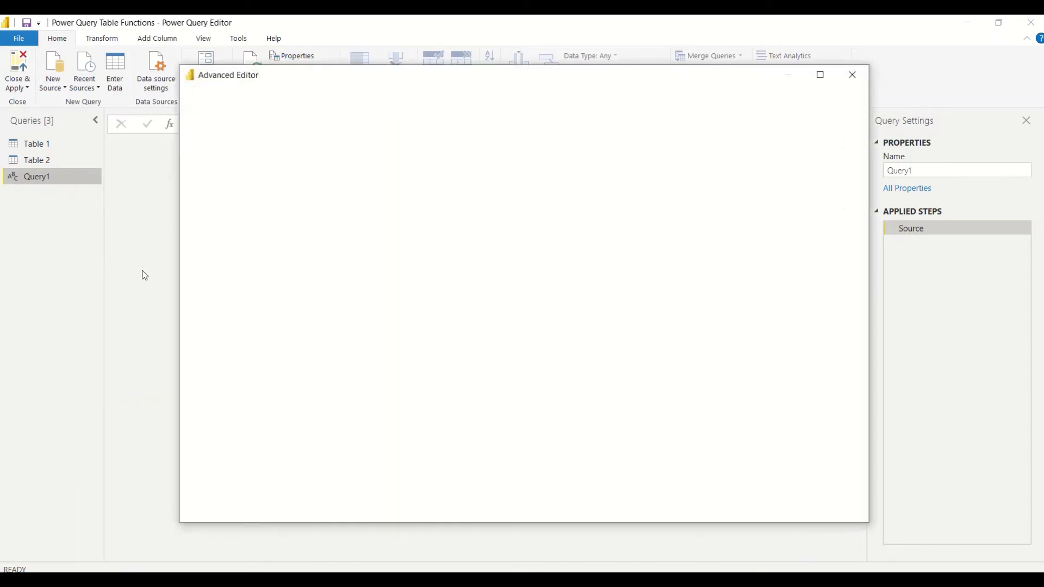
Set Query1's Source to the text list {"1", "2","3","4"}.
left_click_drag(270, 155, 283, 156)
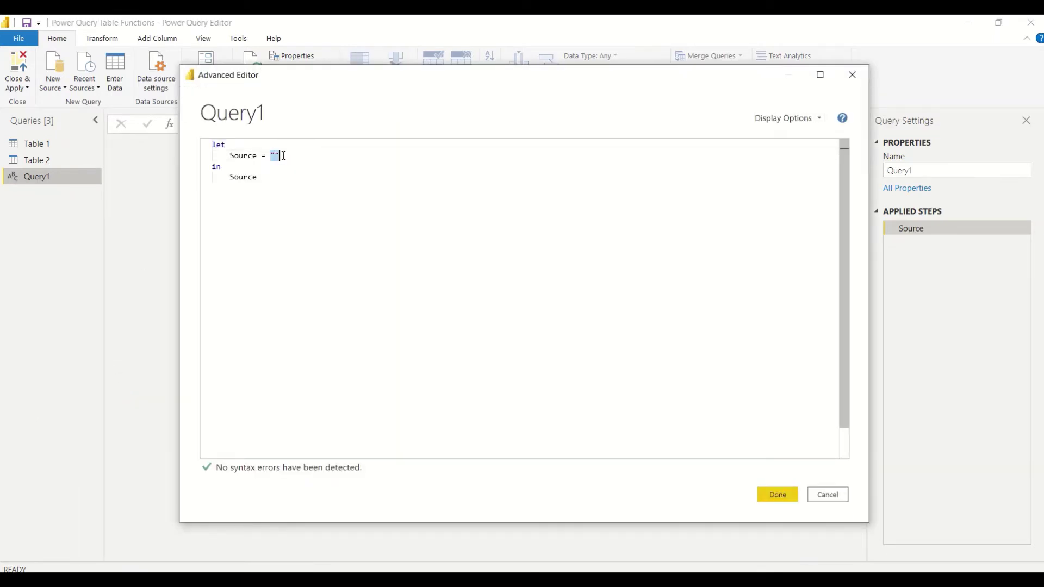
type("{")
left_click(280, 156)
type("1\", \"2")
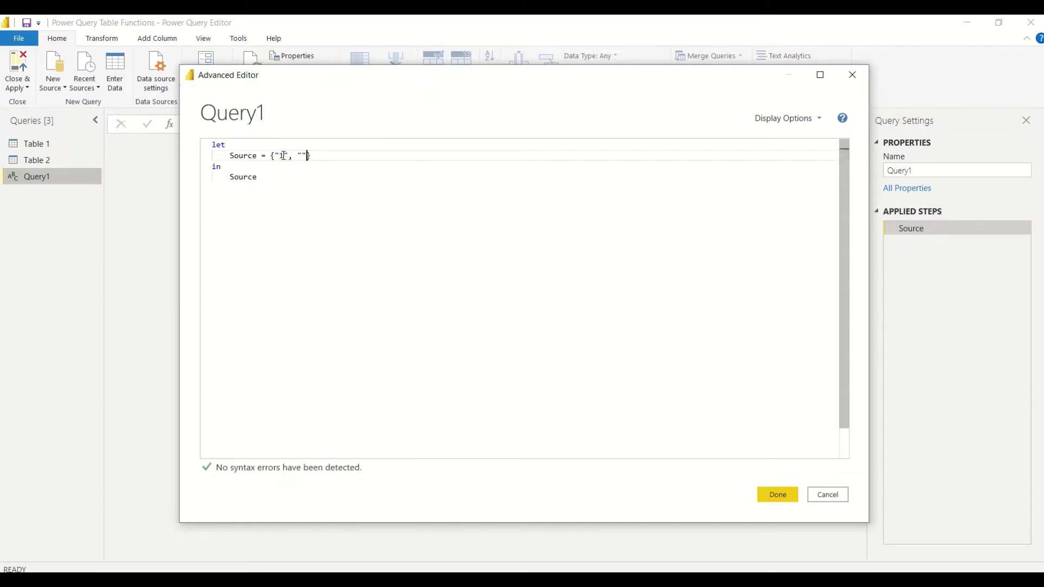
type("\",\"\"")
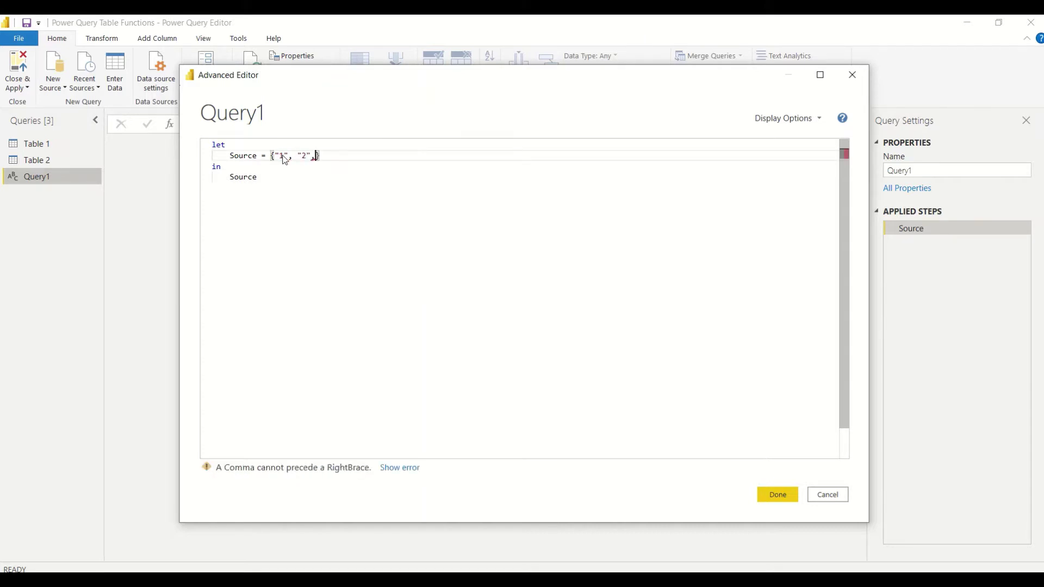
key("Left")
type("3")
left_click(330, 156)
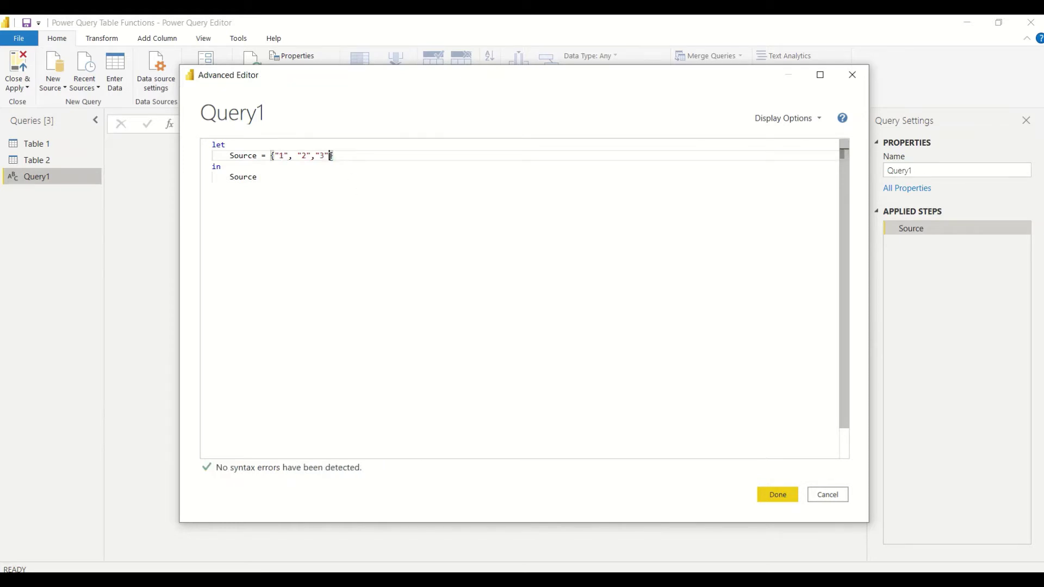
type(",\"4")
Wrap Query1's list so Source = Table.FromList({"1", "2","3","4"}) and apply it.
left_click(772, 495)
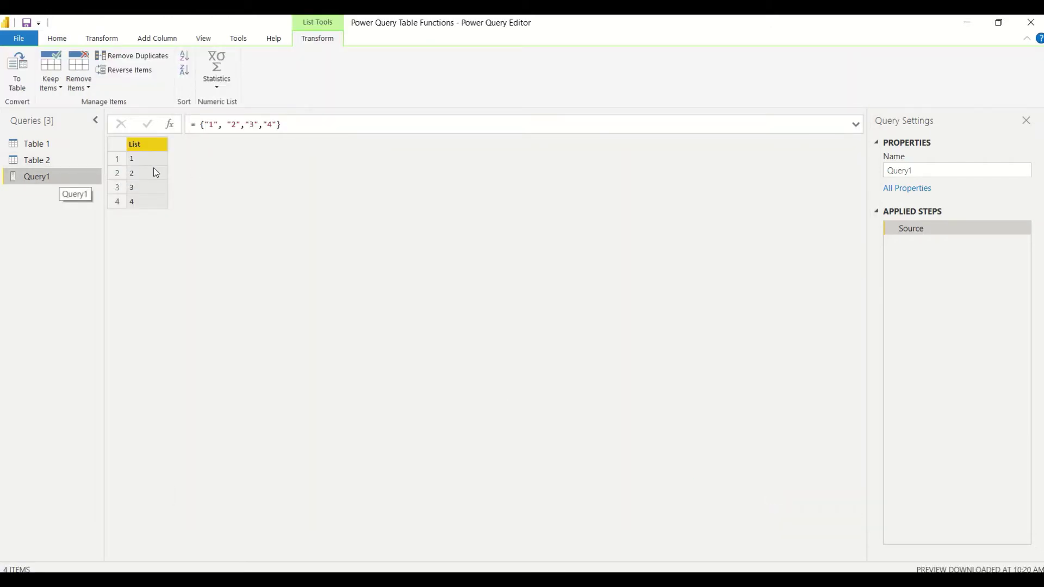
right_click(50, 182)
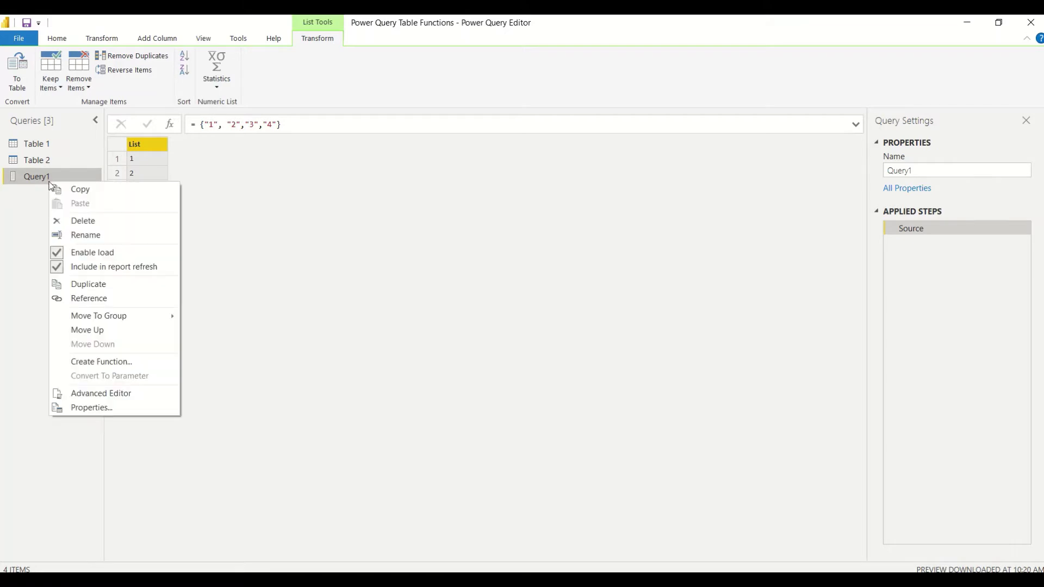
left_click(111, 393)
left_click(270, 157)
type("Tale")
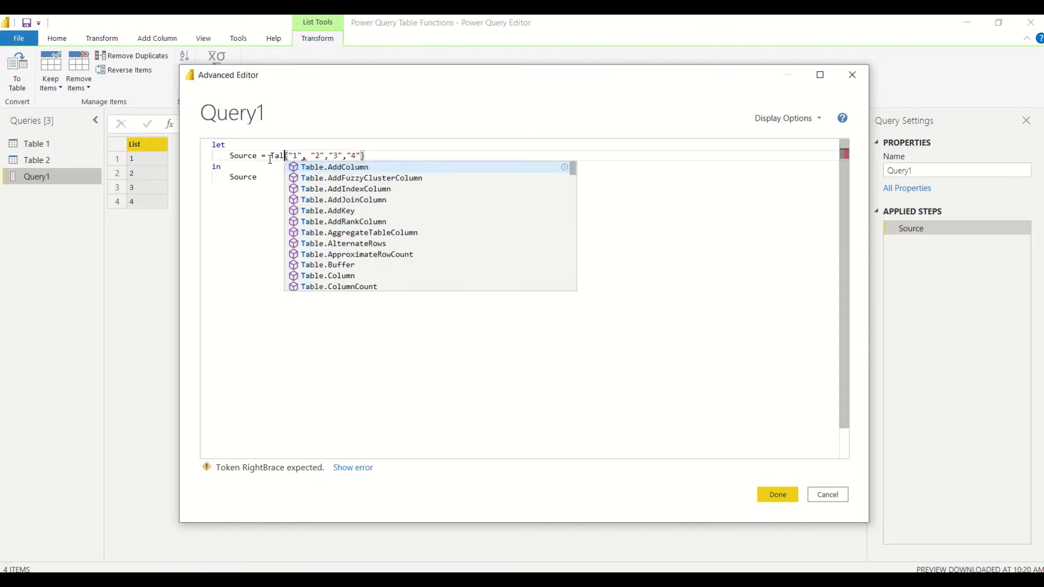
key("BackSpace")
key("BackSpace")
key("BackSpace")
type("ab")
type("le.From")
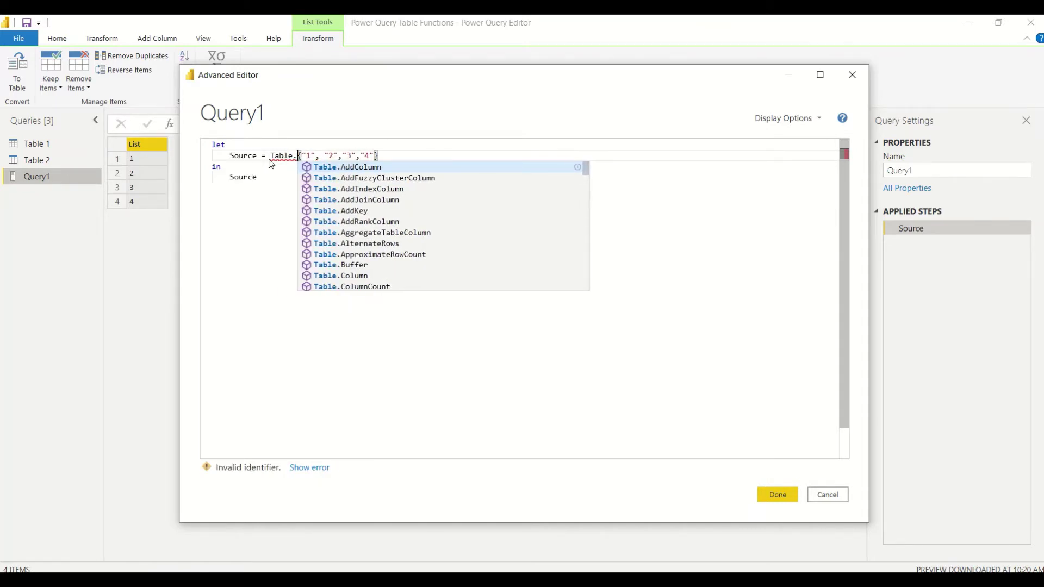
type("List")
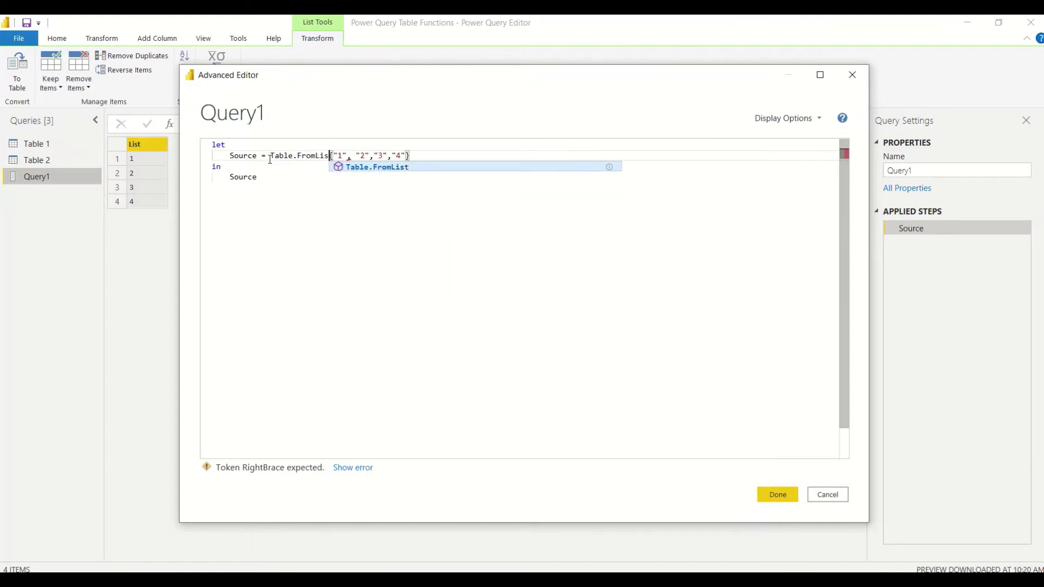
type("(")
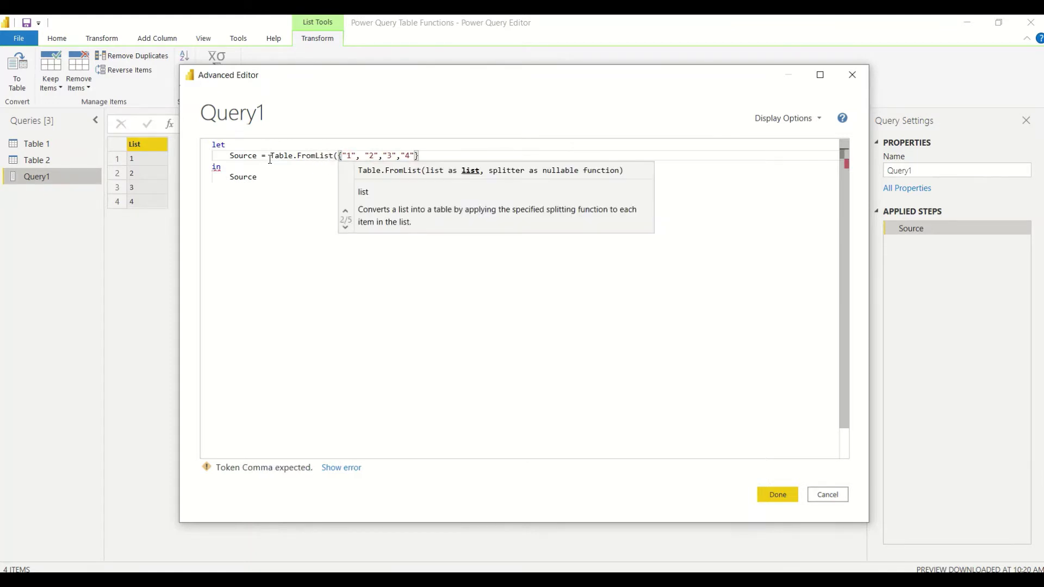
left_click(441, 152)
type(")")
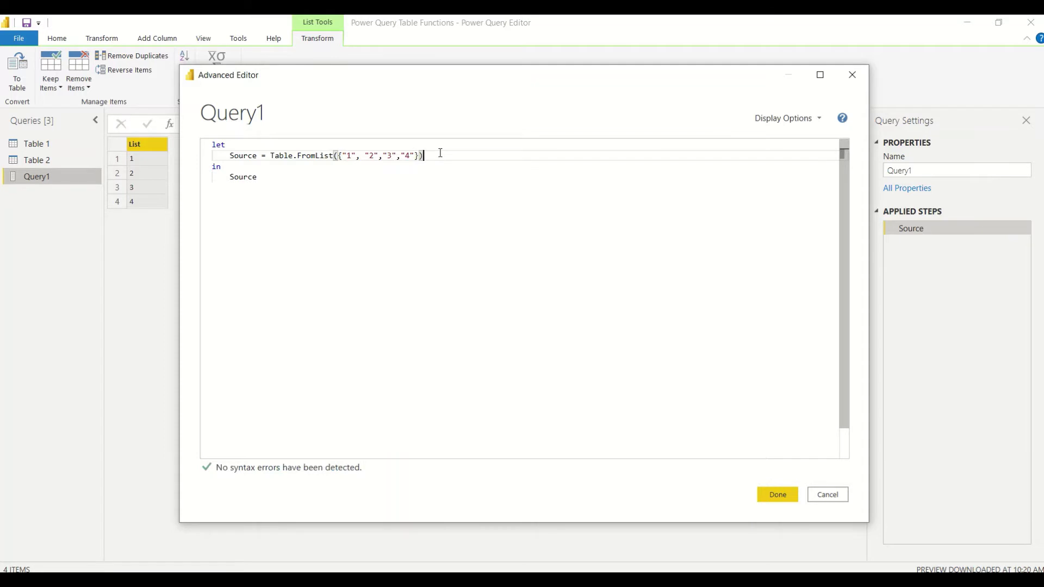
left_click(778, 494)
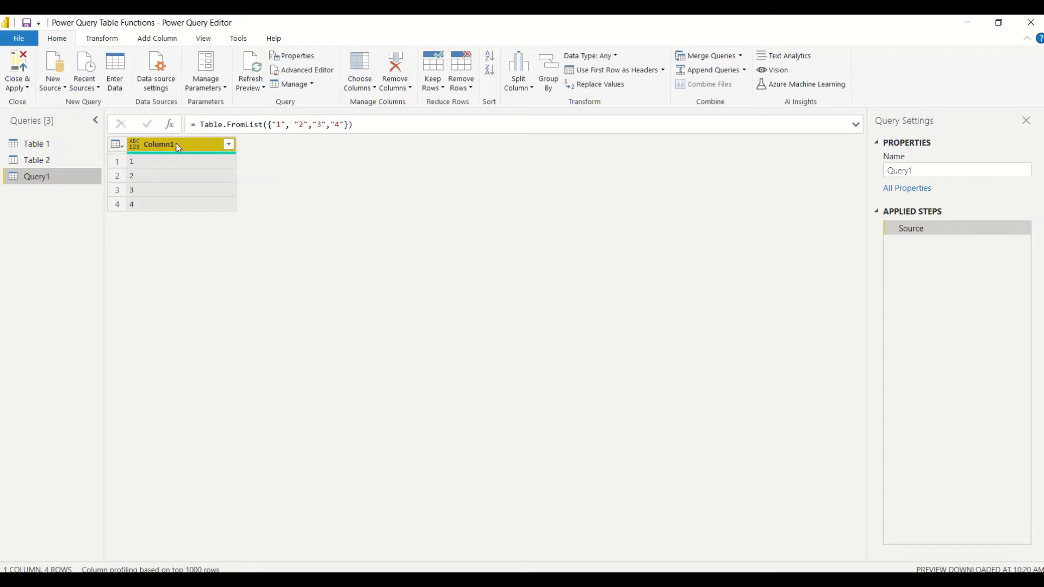
Change Query1's formula to Table.FromList({"1", "2","3","4"},null,{"Name"}).
left_click(267, 125)
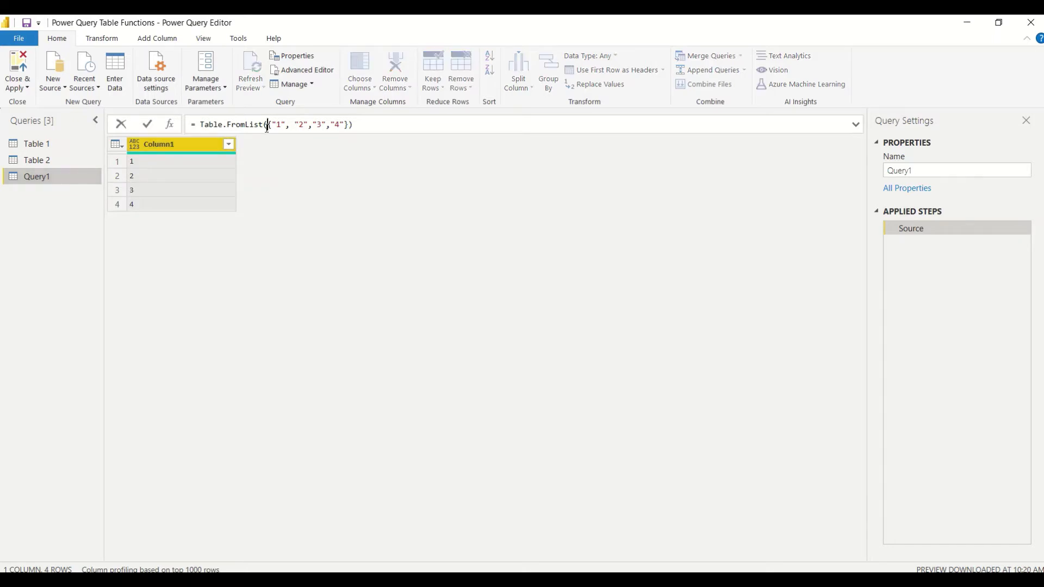
left_click(349, 126)
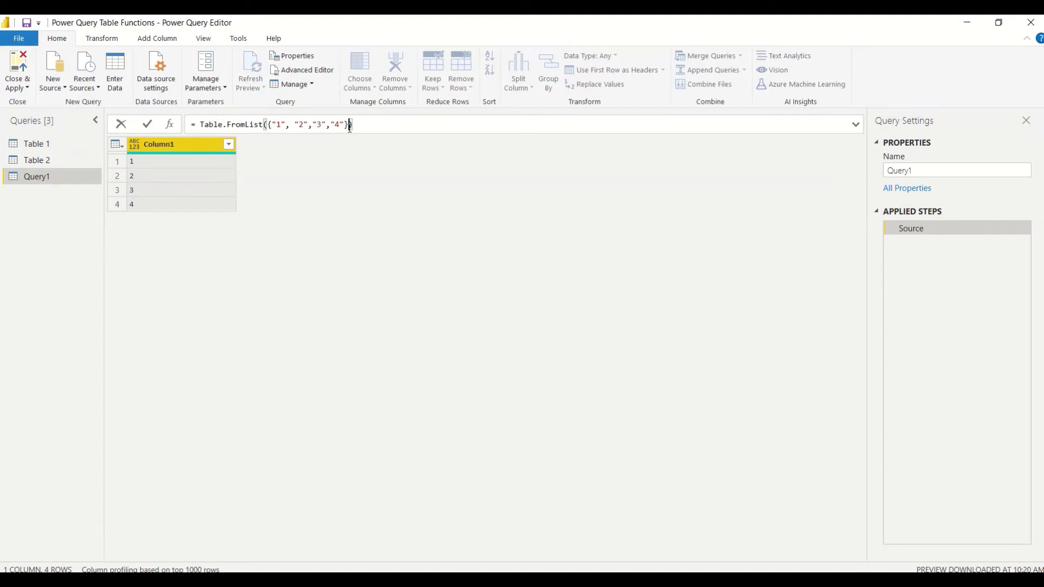
type(",")
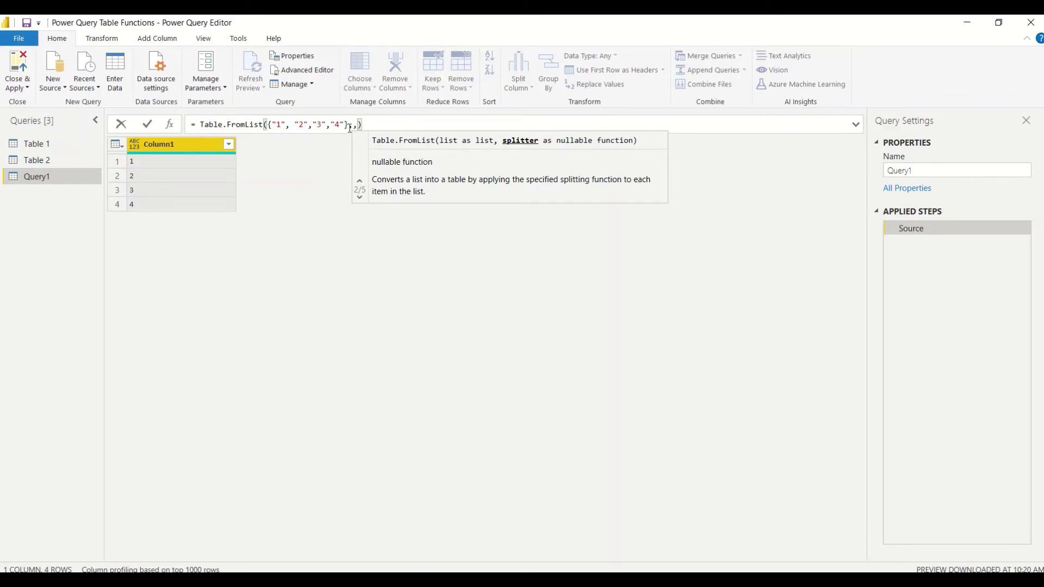
type(" ,{\"")
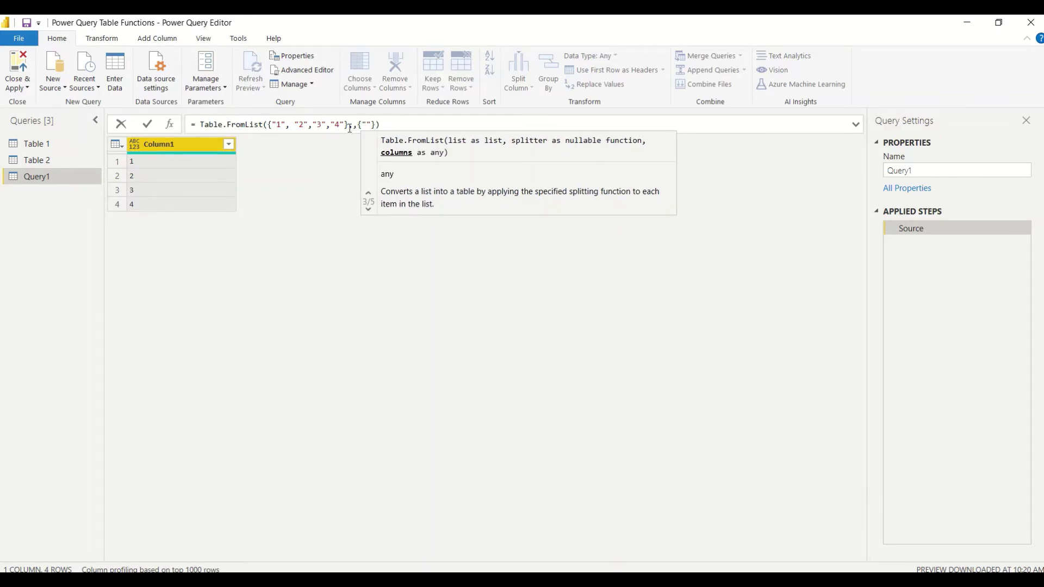
type("Name\"")
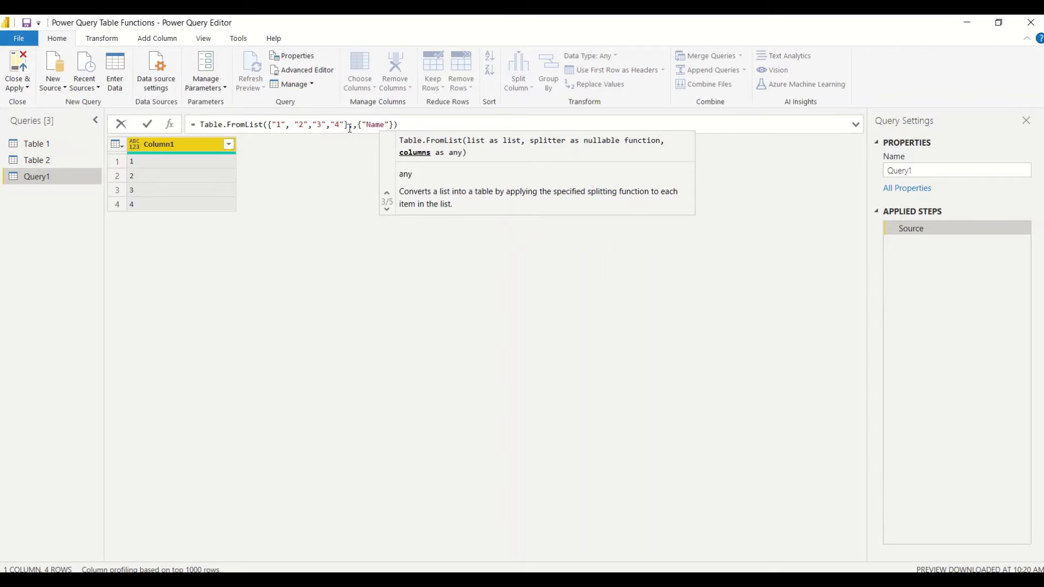
type("})")
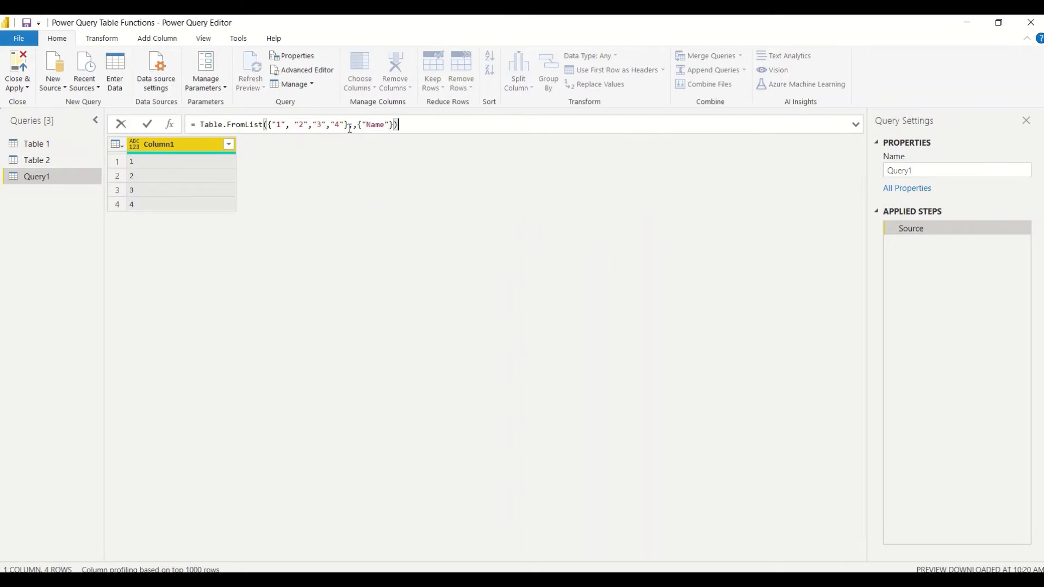
key("Return")
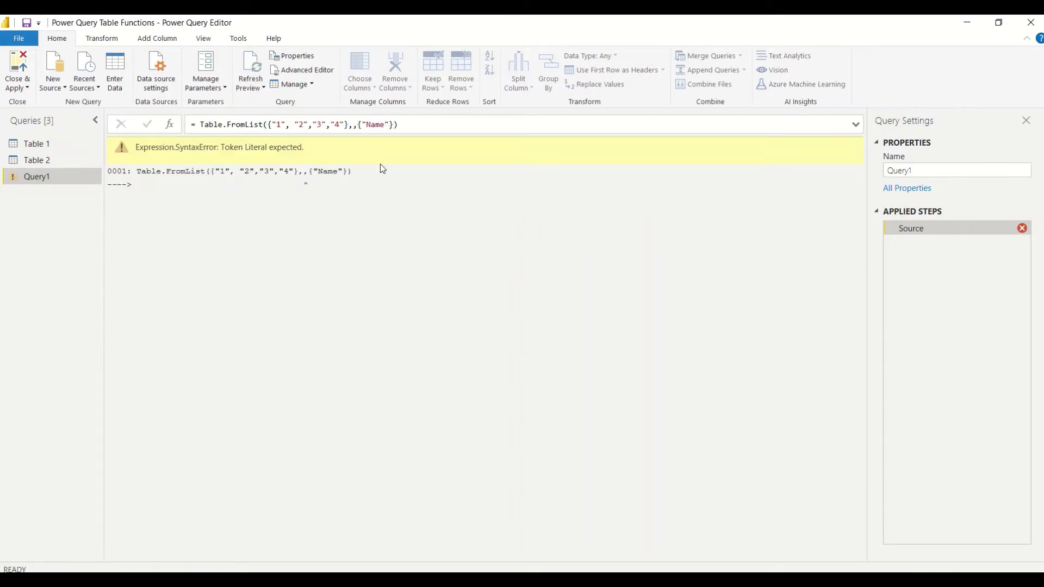
left_click(353, 125)
key("alt+Tab")
key("alt+Tab")
type("null")
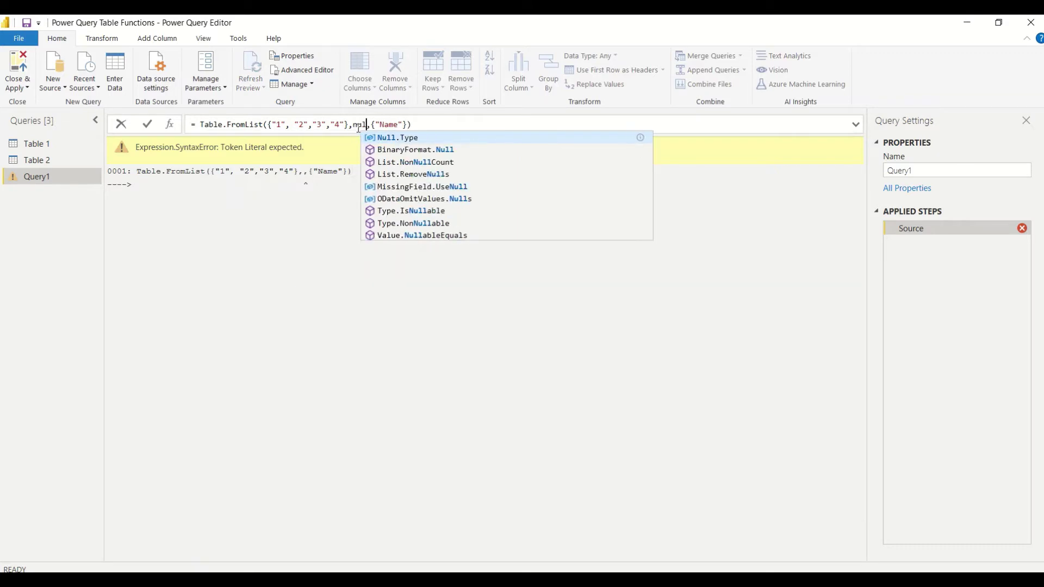
left_click(346, 239)
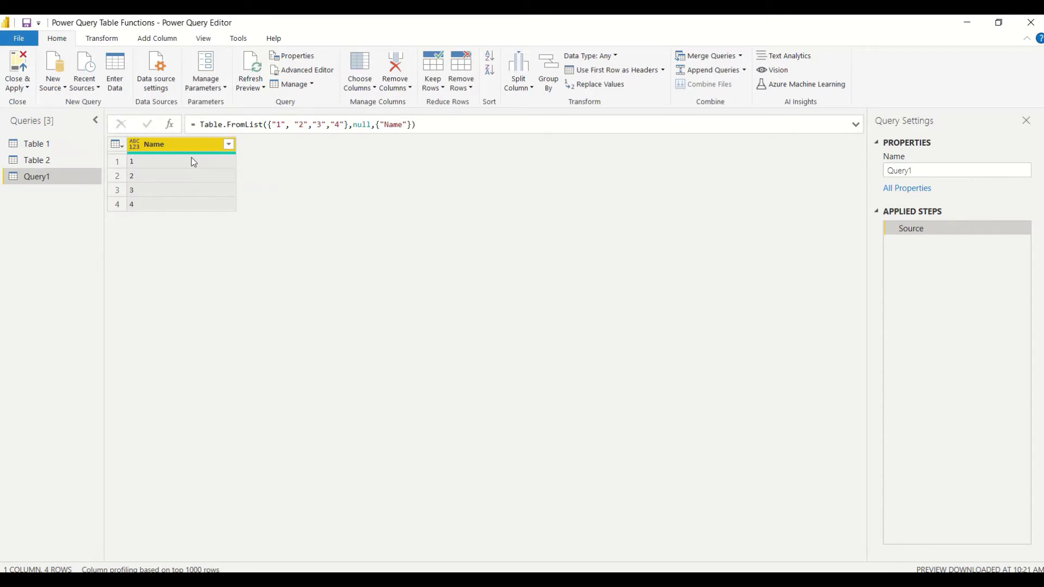
Rename Query1 to List Table 1.
type("Ta")
key("BackSpace")
key("BackSpace")
type("List Table 1")
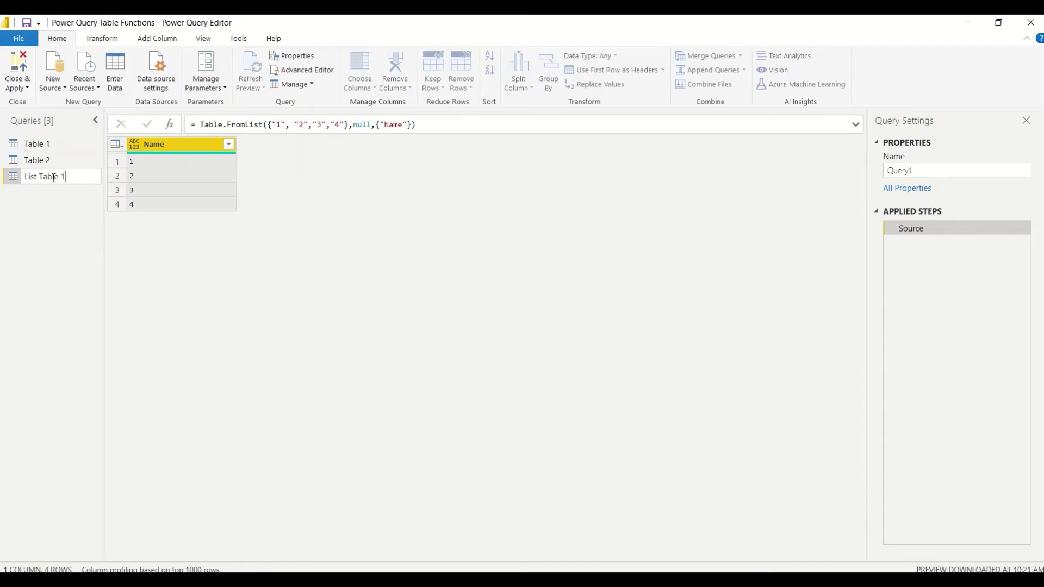
key("Return")
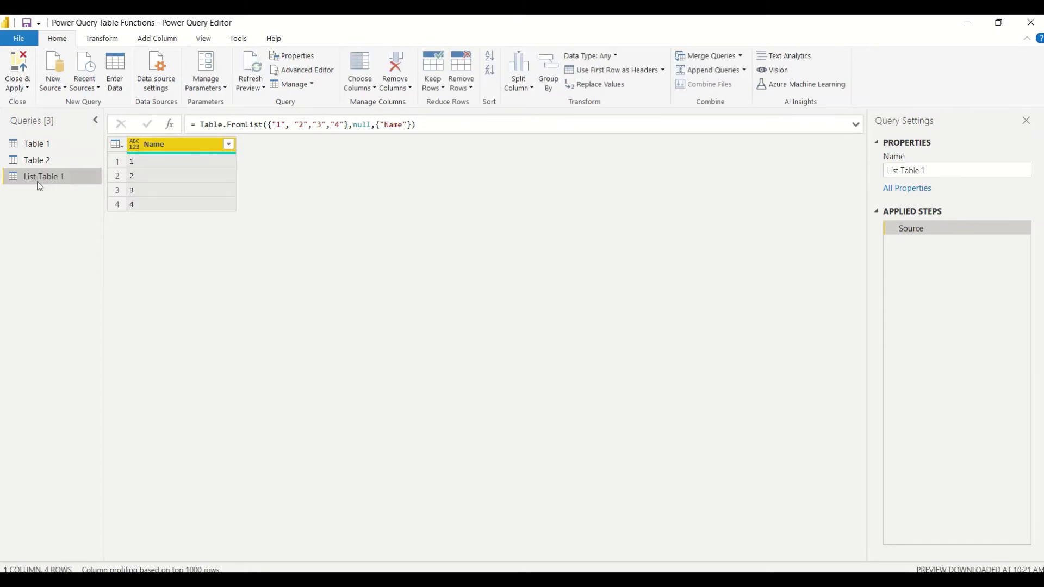
Copy all of List Table 1's M code from the Advanced Editor without changing it.
right_click(38, 182)
left_click(77, 393)
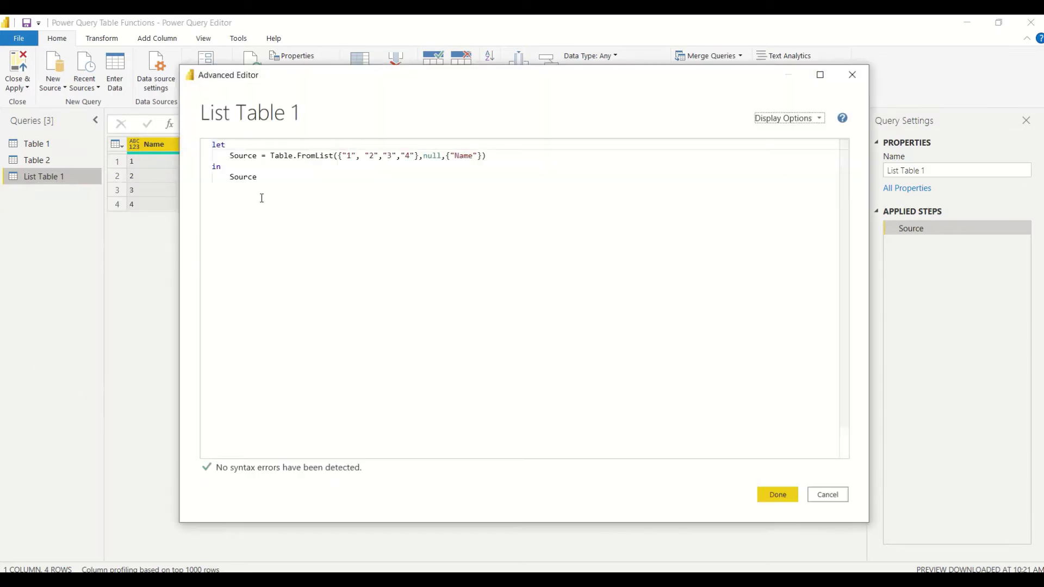
key("ctrl+a")
key("ctrl+c")
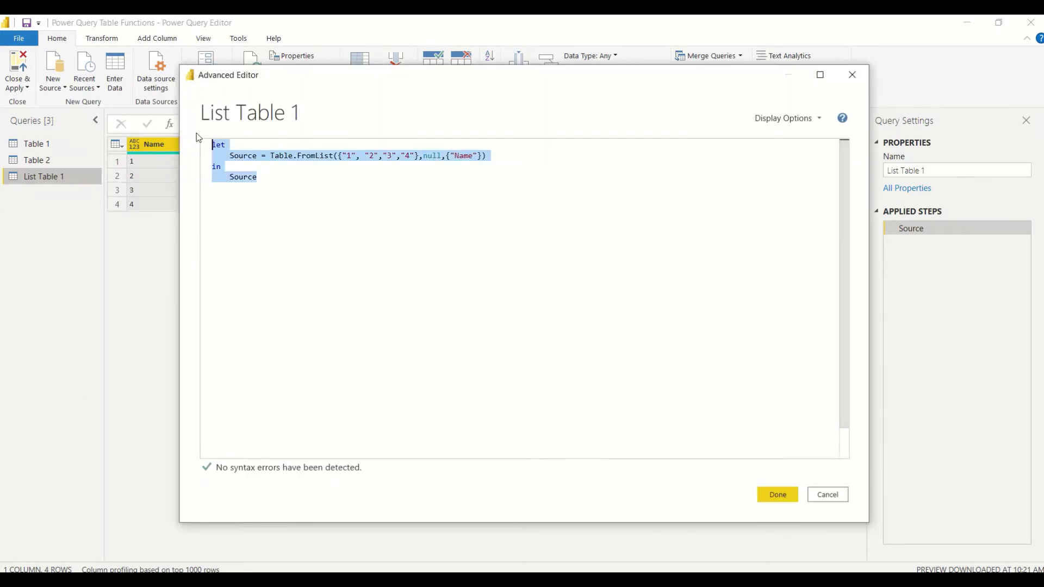
left_click(828, 494)
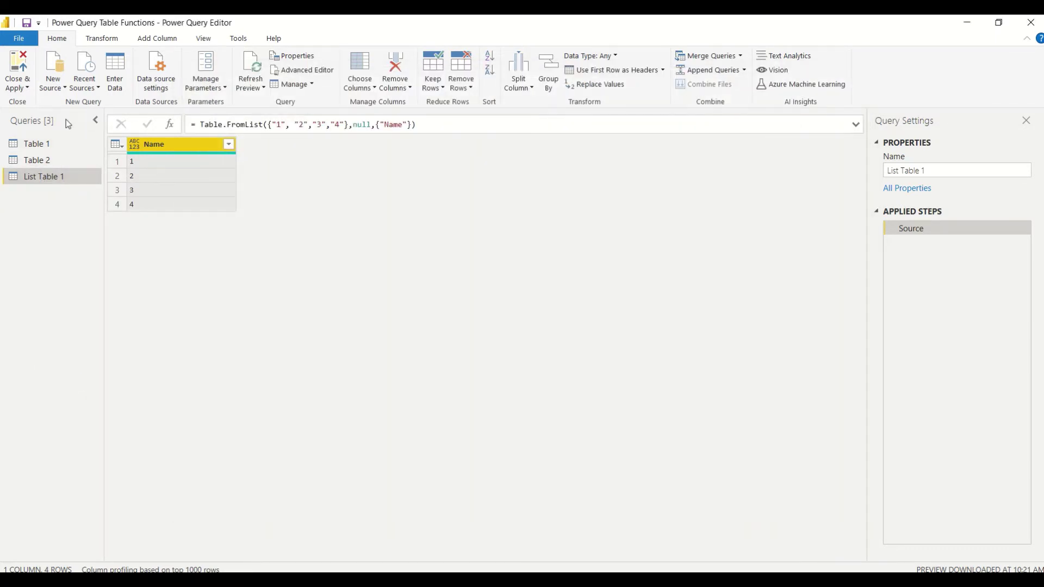
Add another blank Query1 and paste the copied Table.FromList code into its Advanced Editor.
left_click(53, 84)
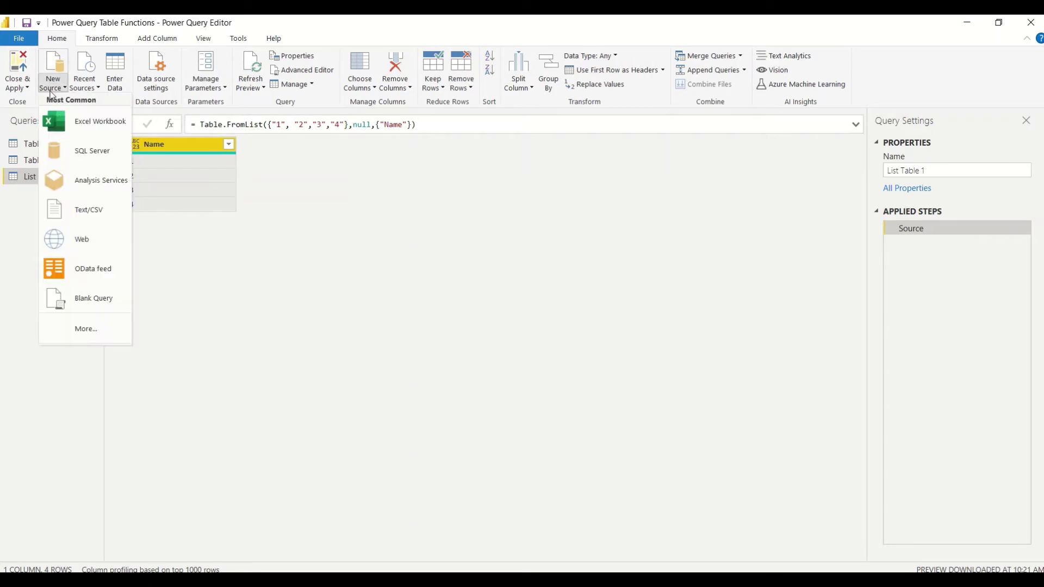
left_click(92, 296)
right_click(49, 193)
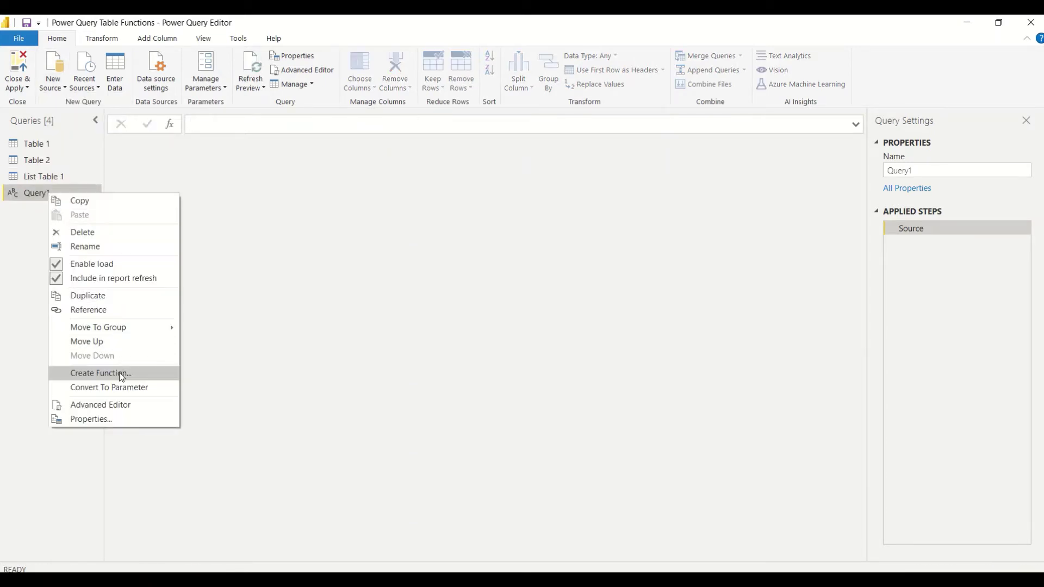
left_click(113, 406)
key("ctrl+v")
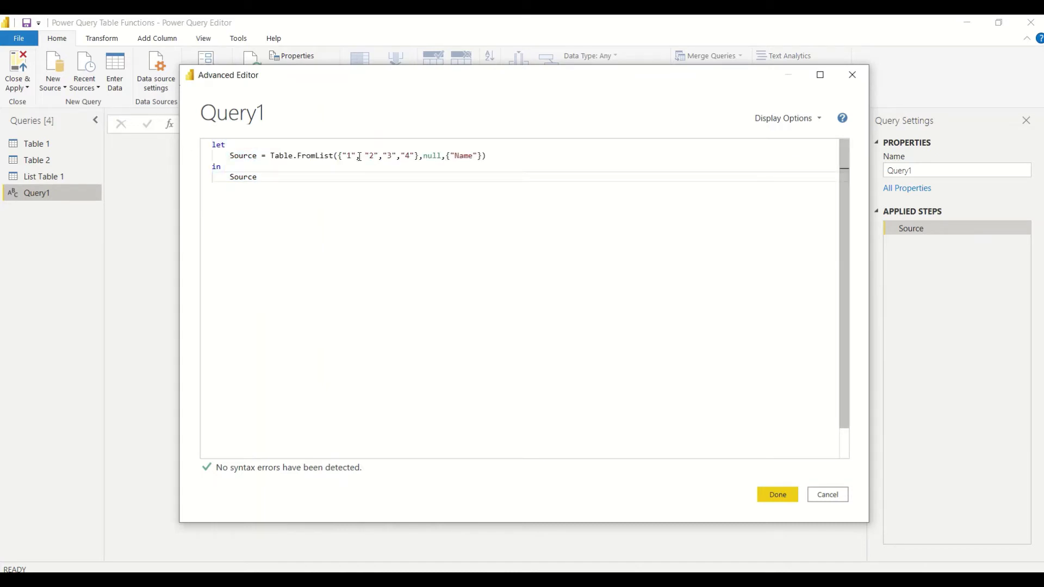
Insert 'type table' before the Name column list and strip the quotes around Name.
left_click(449, 156)
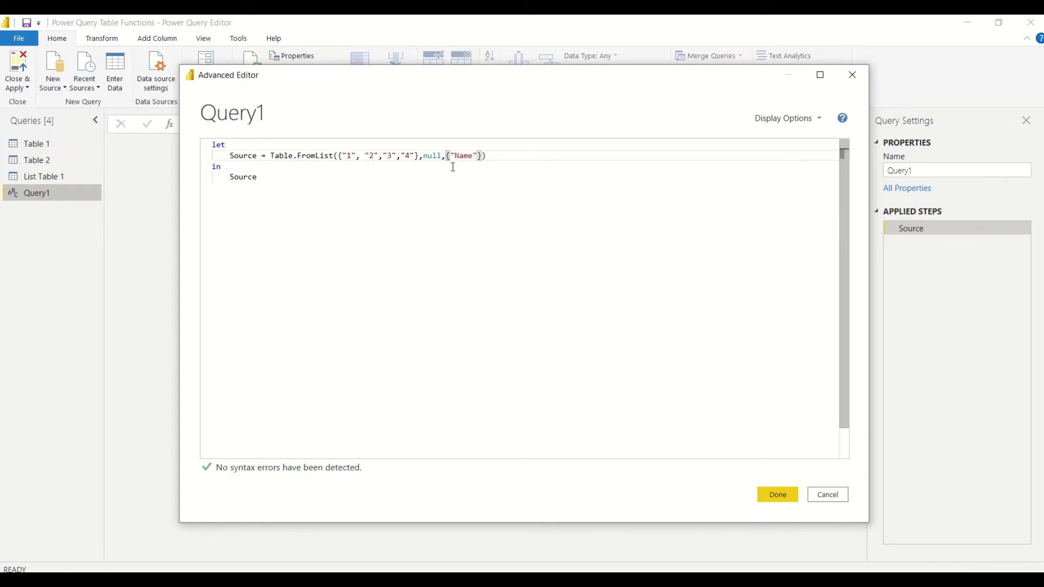
type("type ")
type("table")
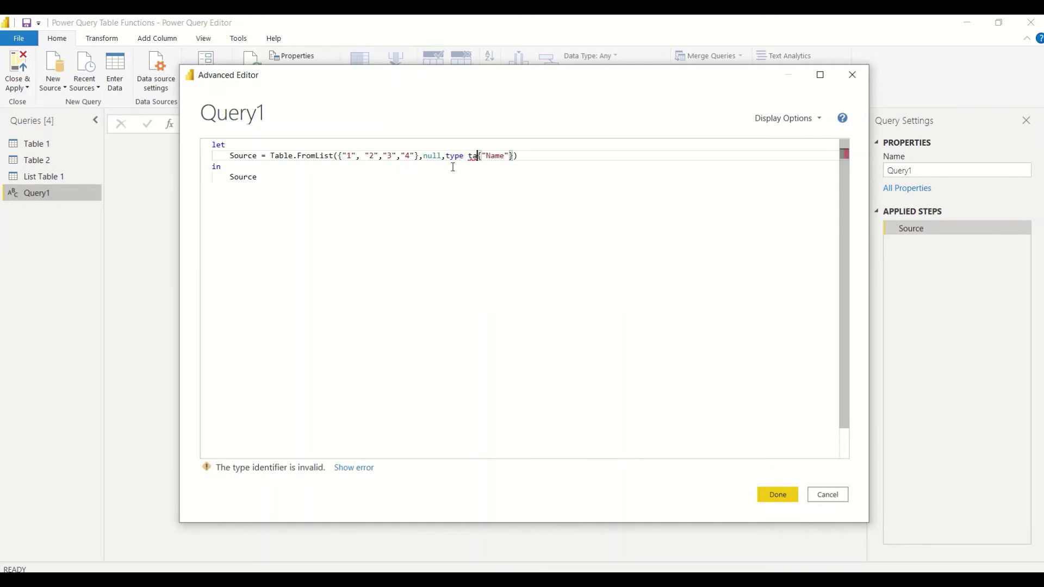
key("Right")
key("Right")
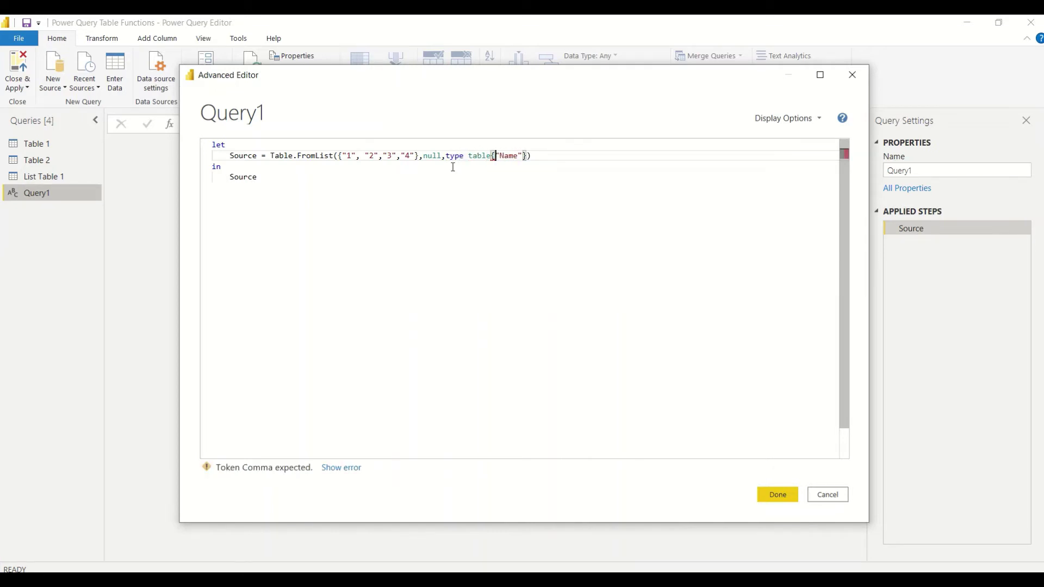
key("Right")
key("Delete")
key("Left")
key("Left")
key("BackSpace")
key("Right")
key("Right")
key("Right")
key("Right")
Finish the column type as [Name= Text.Type], swapping the curly braces for square brackets.
type("Tex")
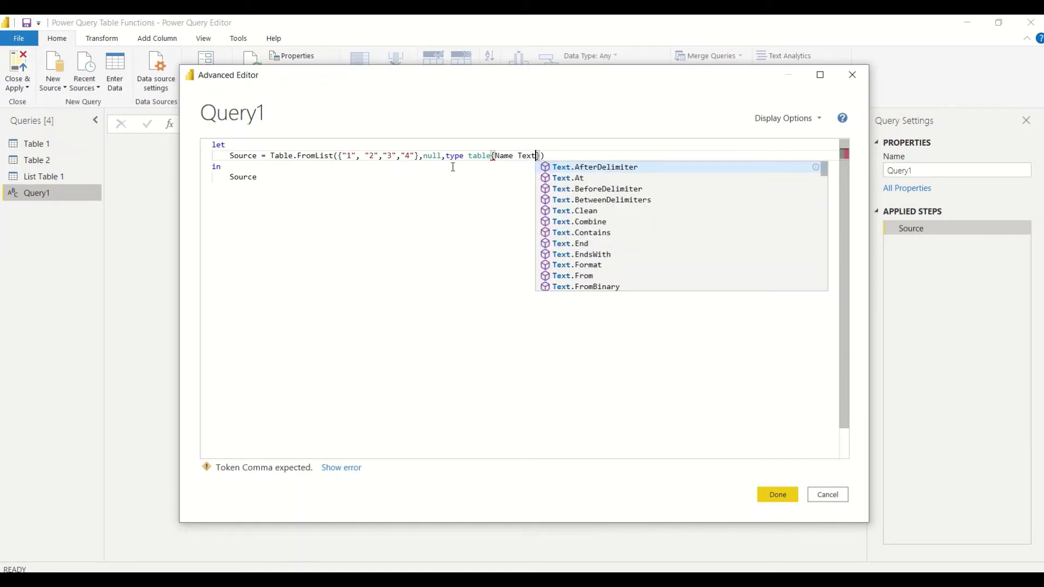
key("Escape")
type("t.Type")
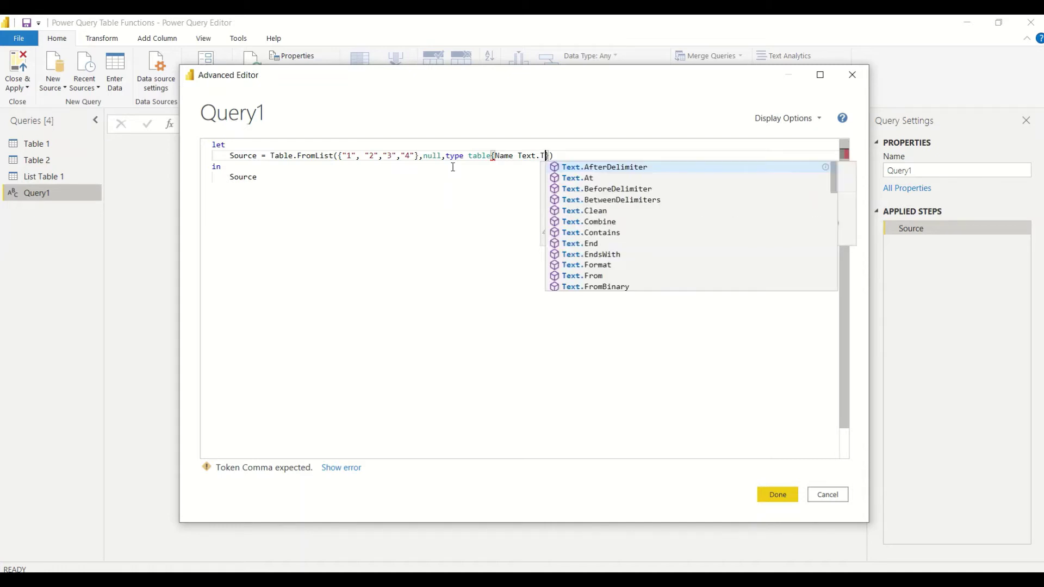
key("Escape")
key("Delete")
type("]")
key("Left")
key("Left")
key("Left")
key("Left")
key("Left")
key("Left")
key("Left")
key("Left")
key("Left")
key("Left")
key("Left")
key("Left")
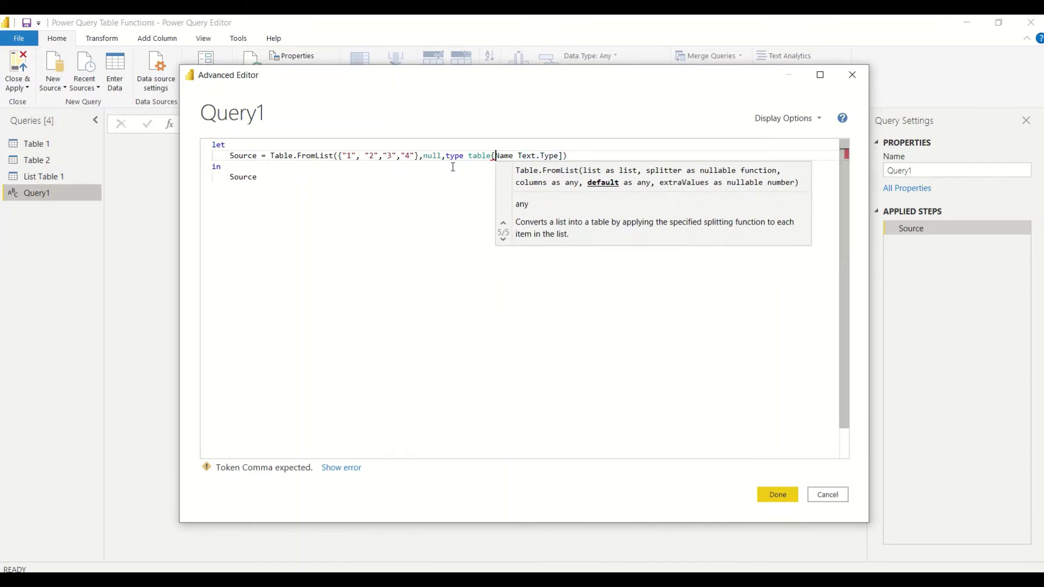
key("BackSpace")
type("[")
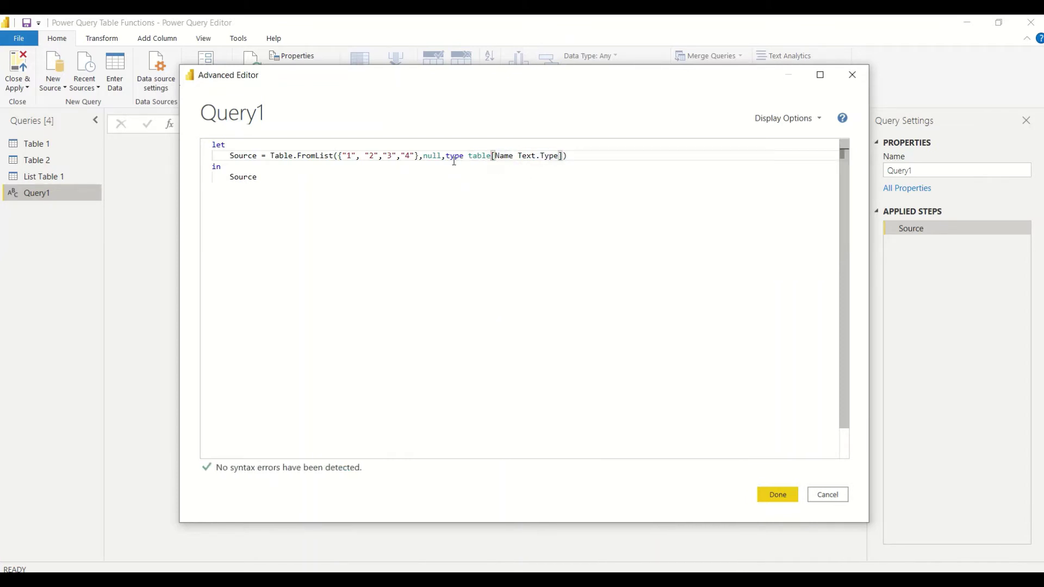
left_click(515, 157)
type("=")
Apply the typed code, compare with List Table 1, then change Name's type to Int64.Type.
left_click(775, 494)
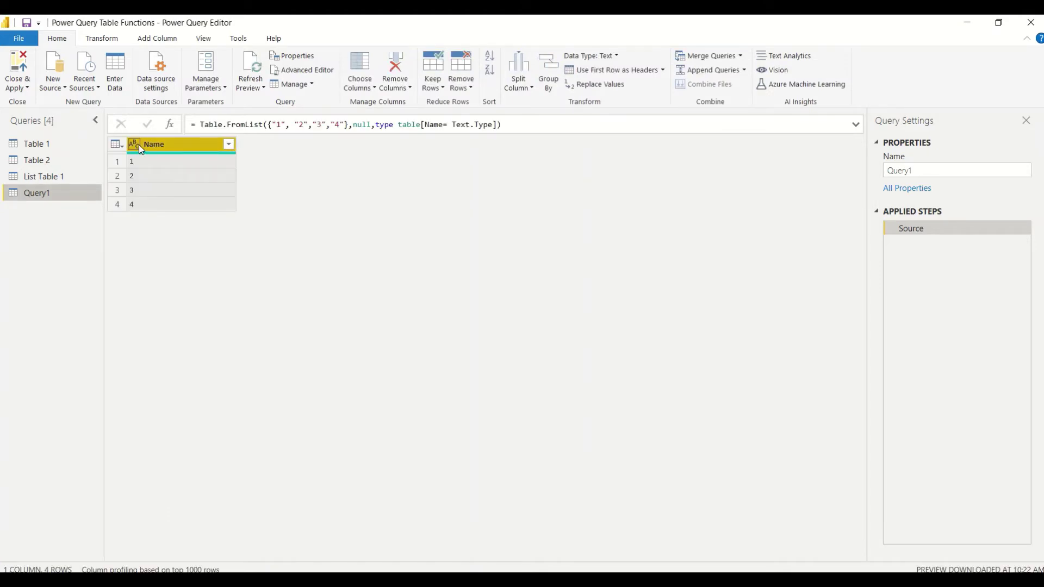
left_click(61, 177)
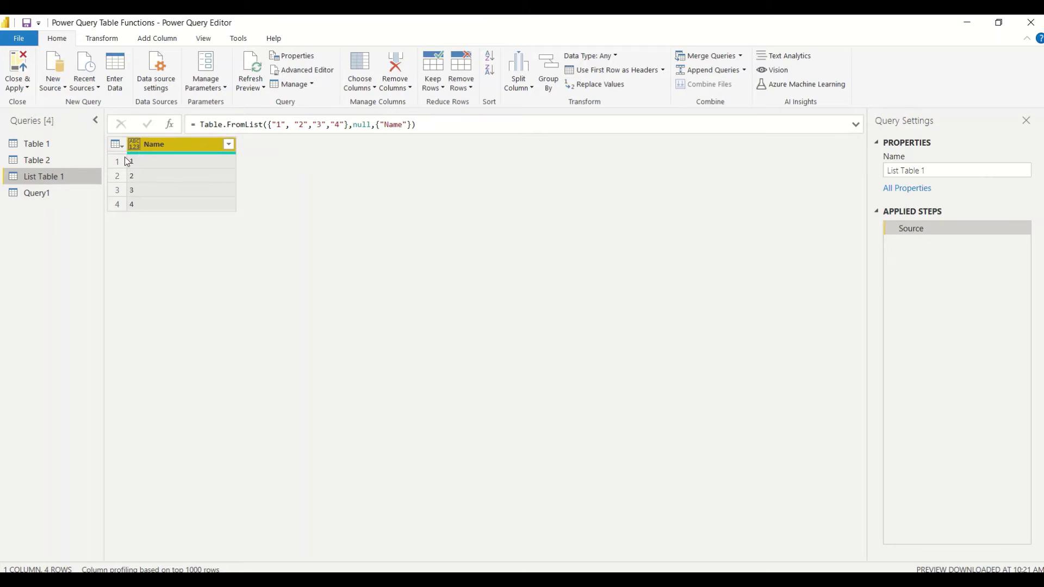
left_click(51, 195)
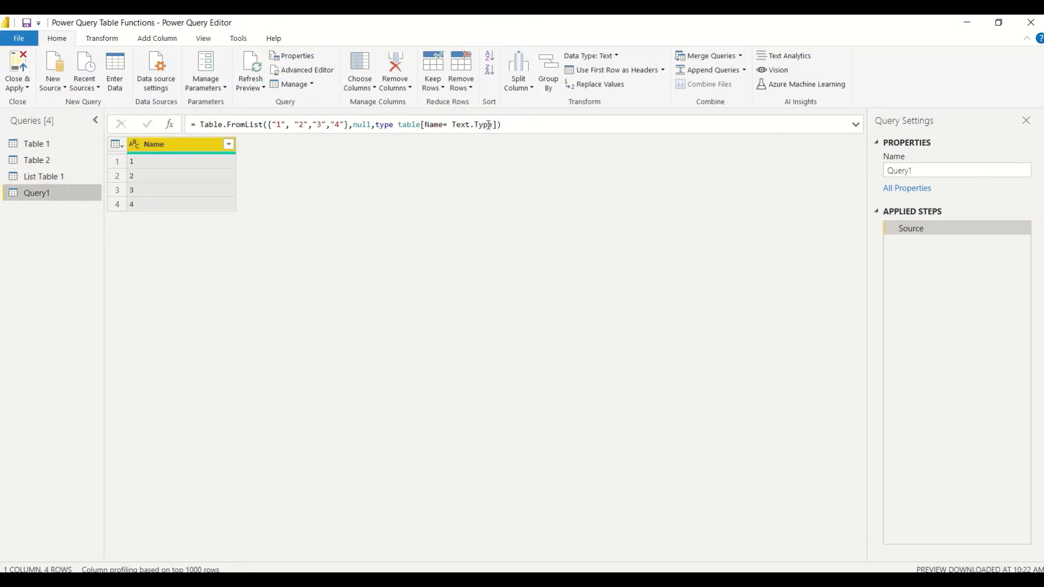
double_click(461, 125)
type("Int")
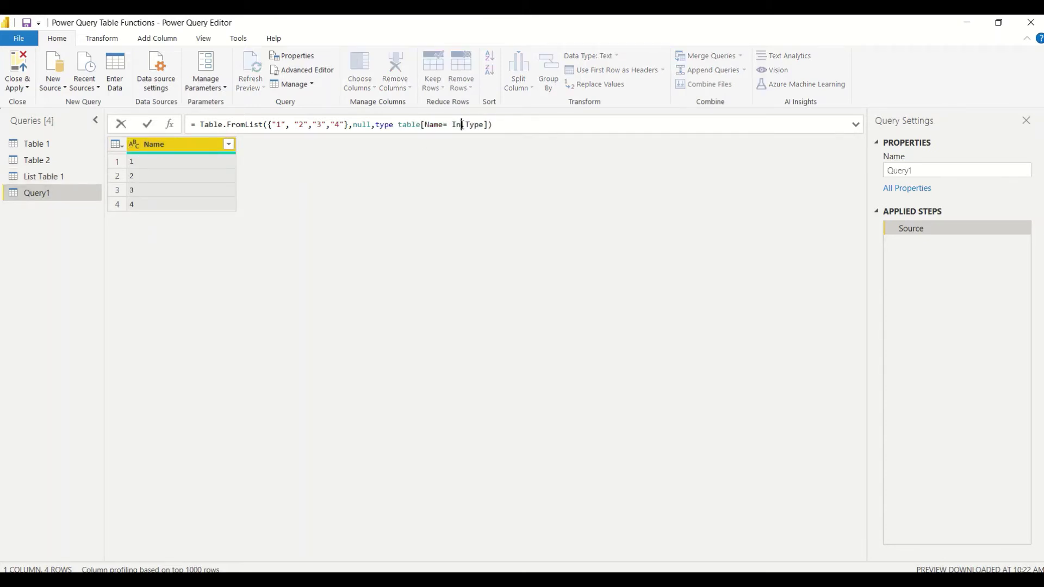
type("64")
key("Return")
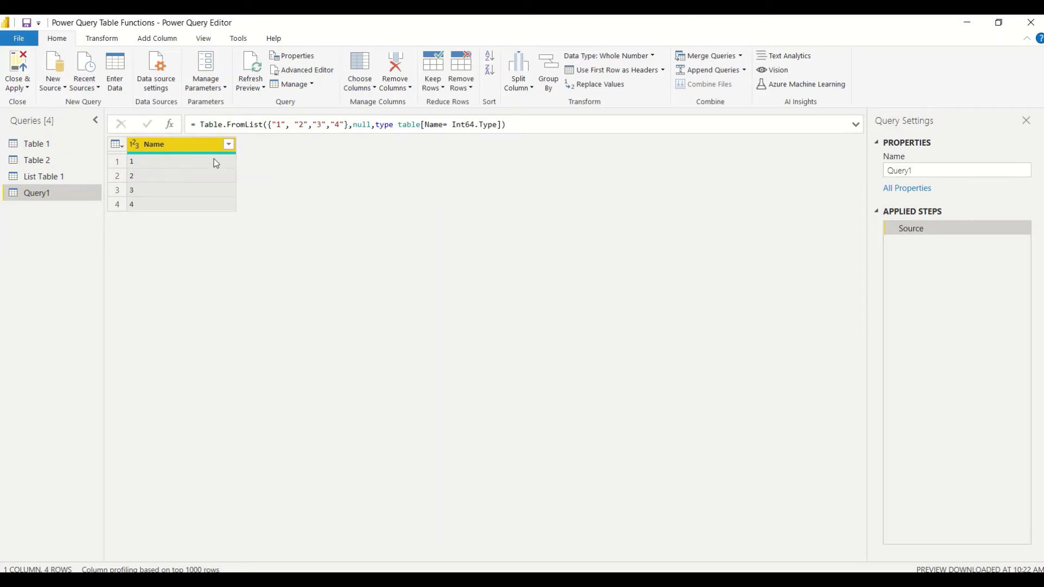
Remove the quotes from the list values 1–4 and inspect the resulting Error cell.
left_click(344, 125)
key("BackSpace")
key("Left")
key("BackSpace")
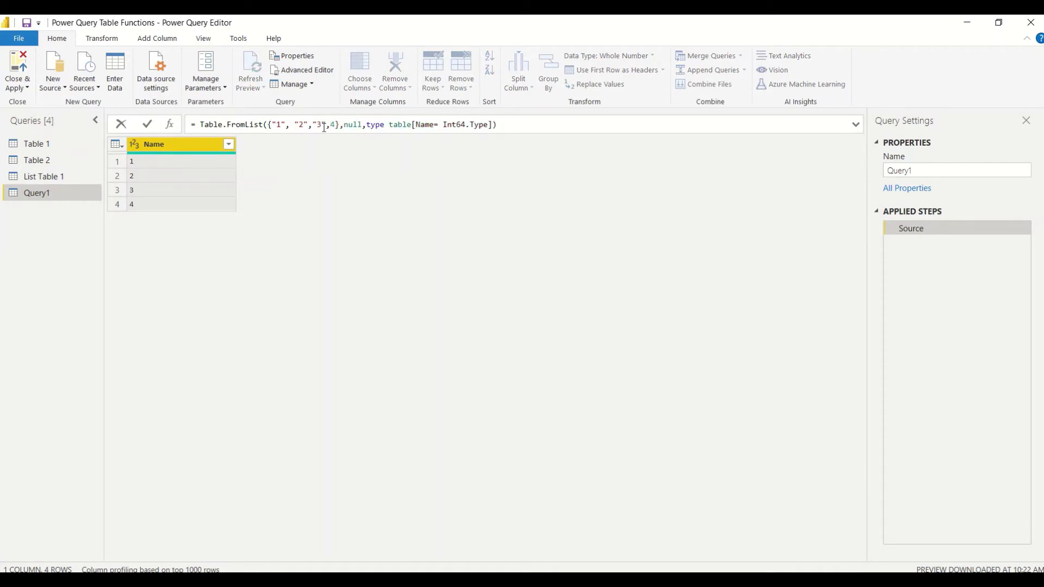
key("BackSpace")
key("Left")
key("BackSpace")
key("BackSpace")
key("BackSpace")
key("BackSpace")
key("Left")
key("Left")
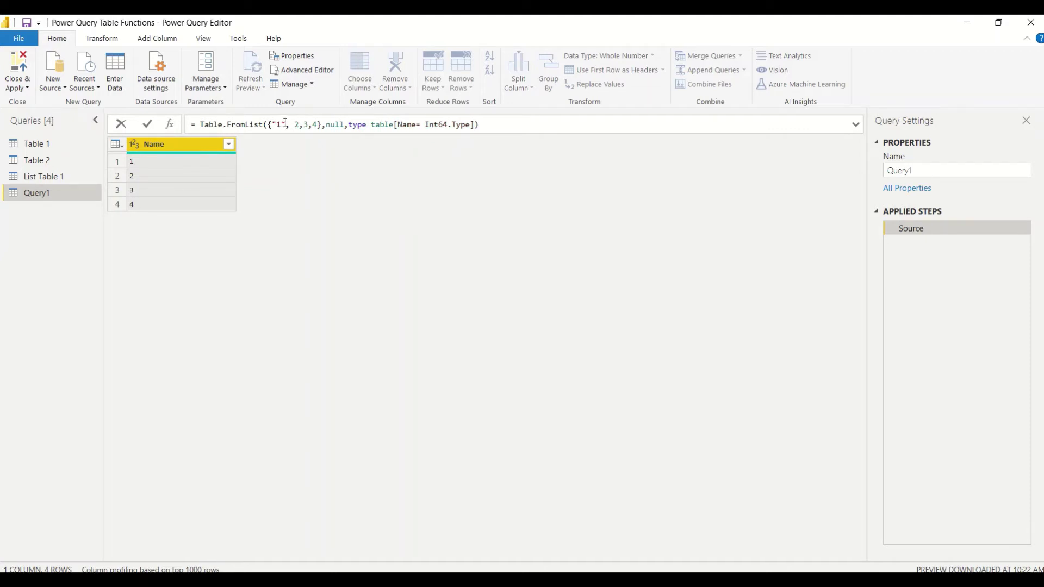
key("BackSpace")
left_click(277, 124)
key("BackSpace")
key("Return")
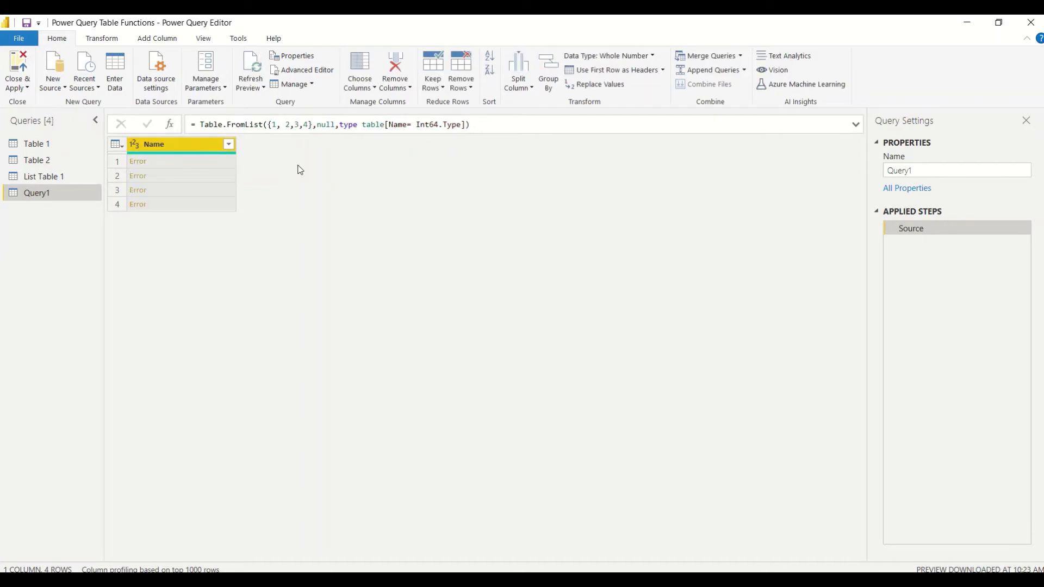
left_click(216, 172)
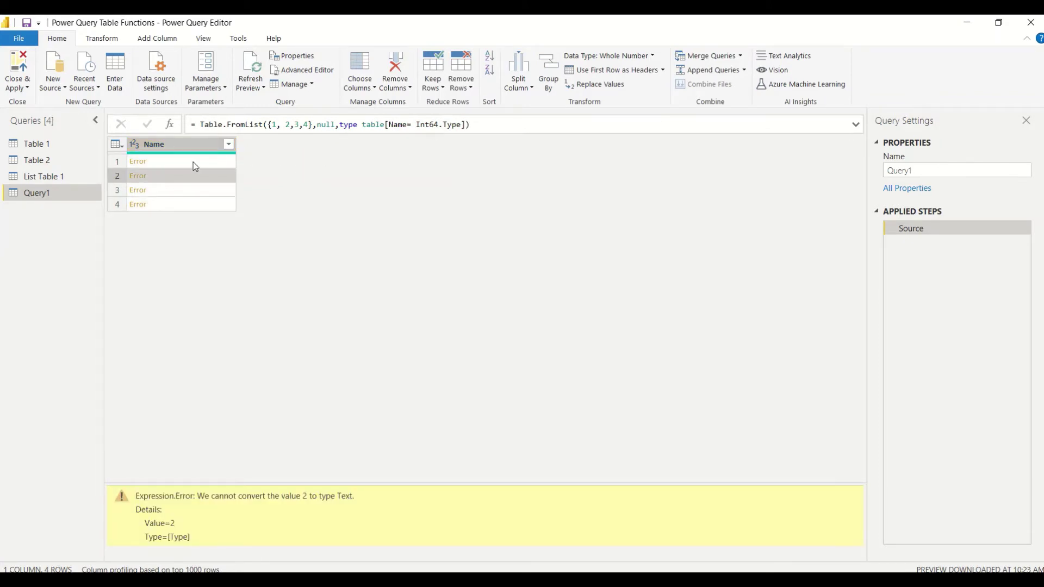
Restore the quoted list "1", "2","3","4" in the formula so Name shows 1–4.
left_click(280, 125)
type("\"1\", \"2\",\"3\",\"4\"")
key("Return")
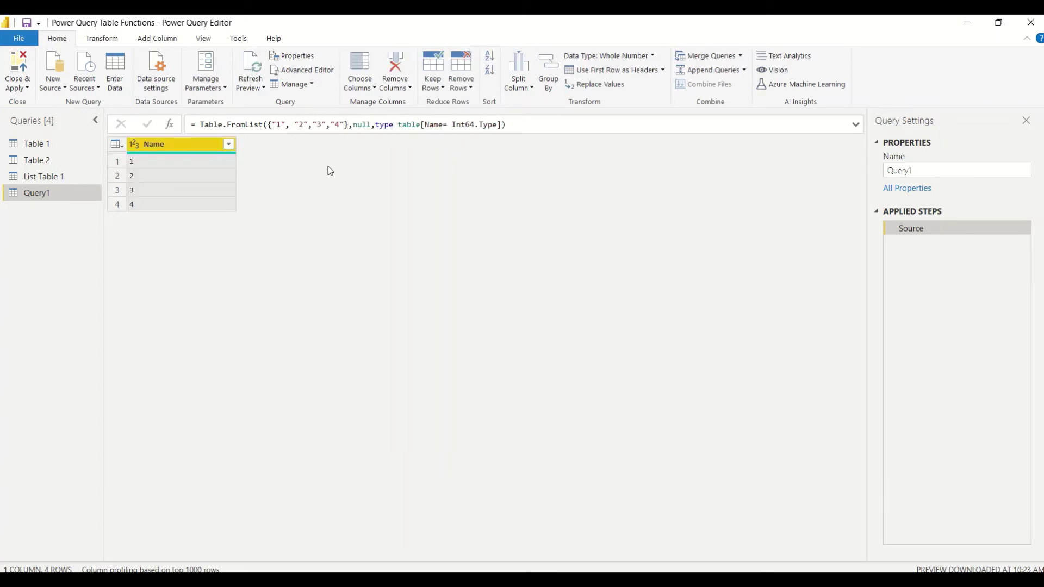
Rename Query1 to List Table 2.
double_click(57, 193)
type("List ")
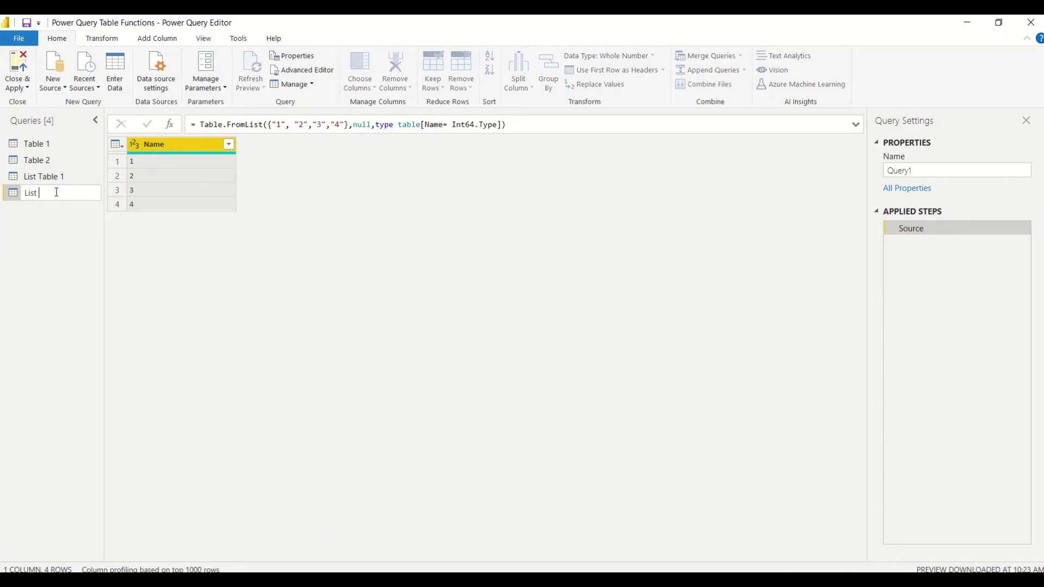
type("Table 2")
key("Return")
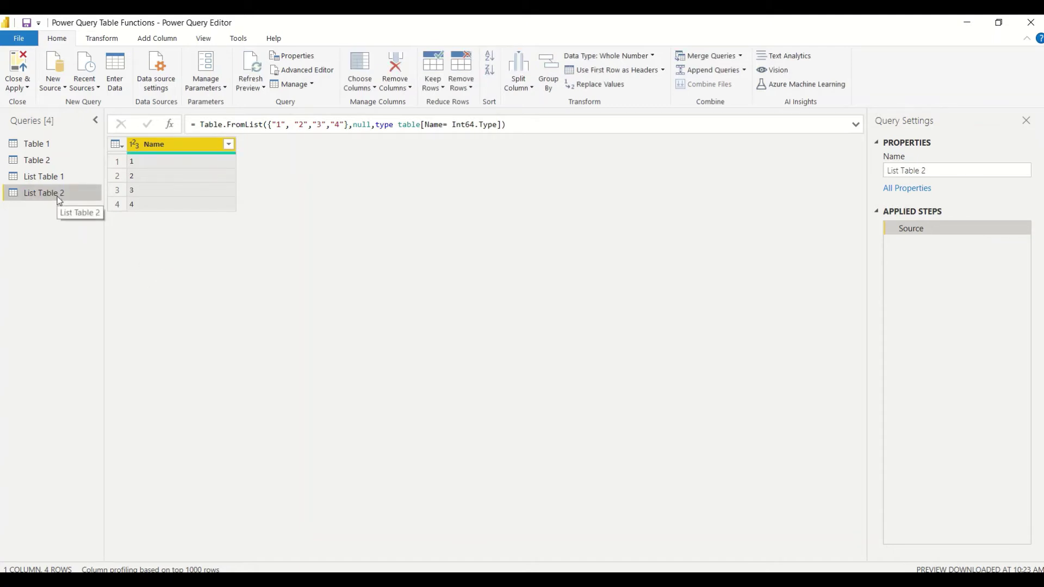
Duplicate List Table 2 and rename the copy List Table 3.
right_click(57, 196)
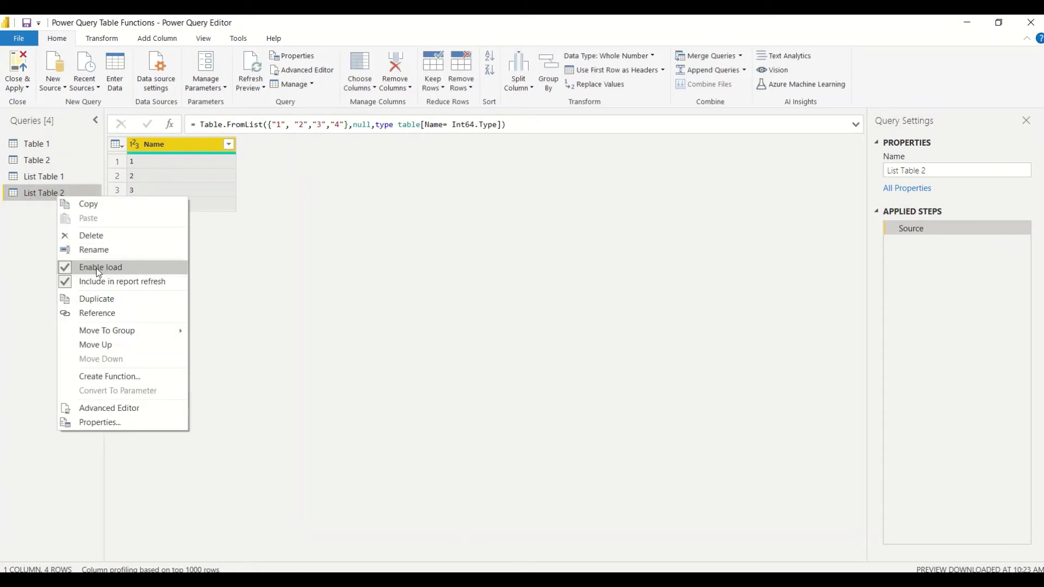
left_click(100, 303)
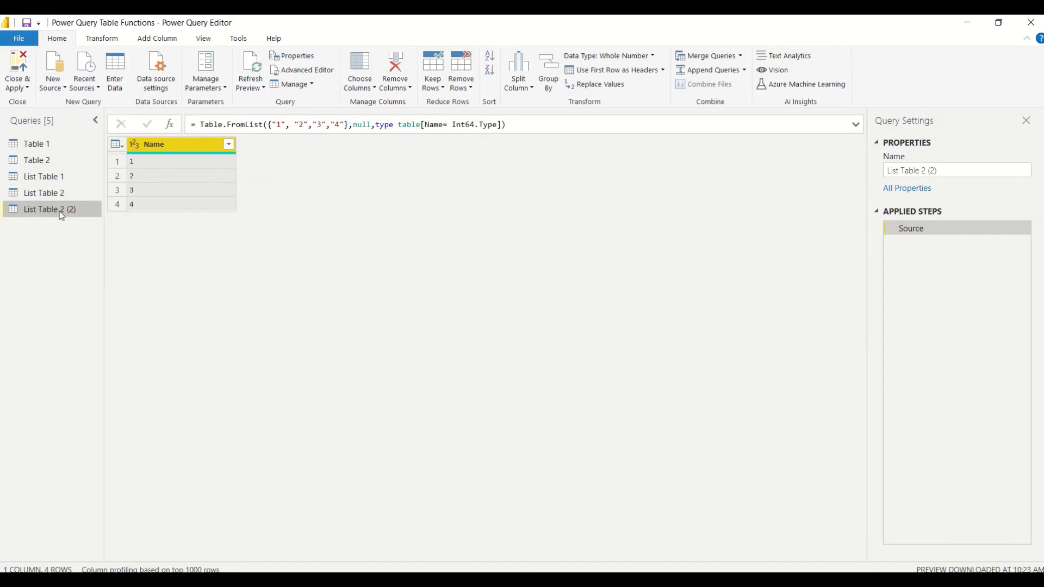
double_click(61, 212)
left_click_drag(60, 210, 80, 211)
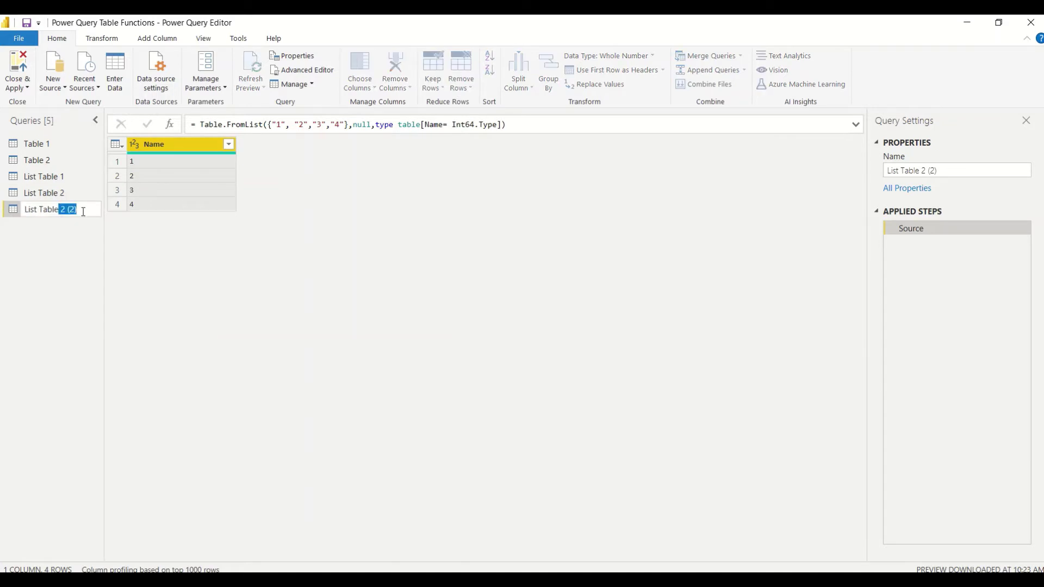
type("3")
key("Return")
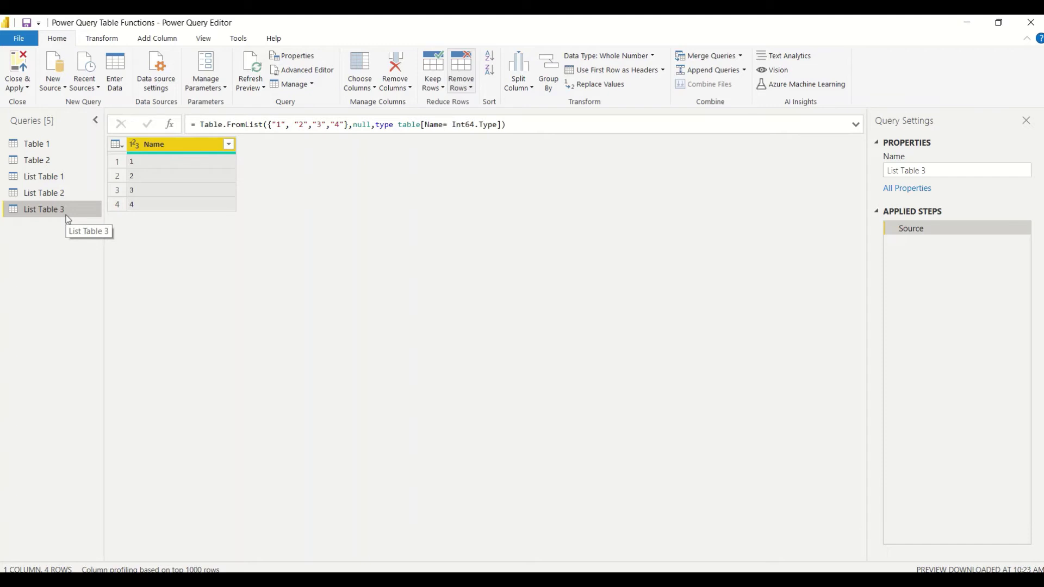
right_click(66, 214)
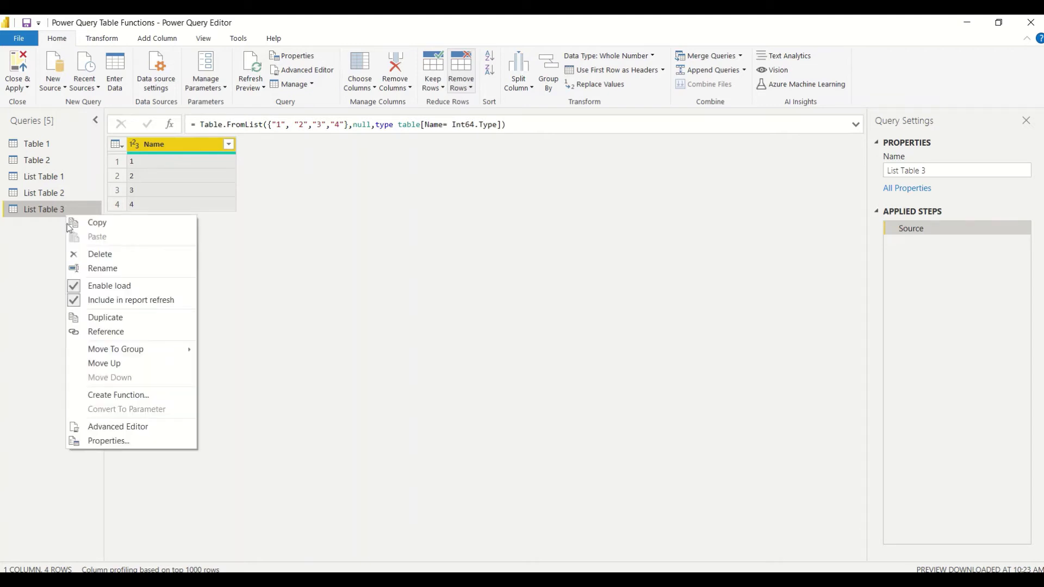
In List Table 3's Advanced Editor, change the list items to "1, AA", "2, BB", "3, CC", "4, DD".
left_click(113, 425)
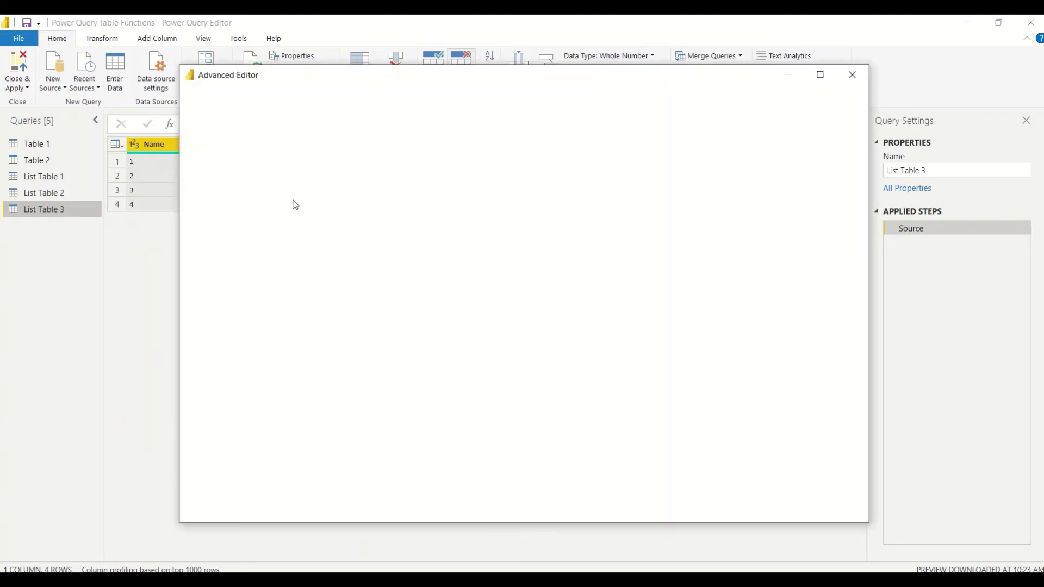
left_click(353, 155)
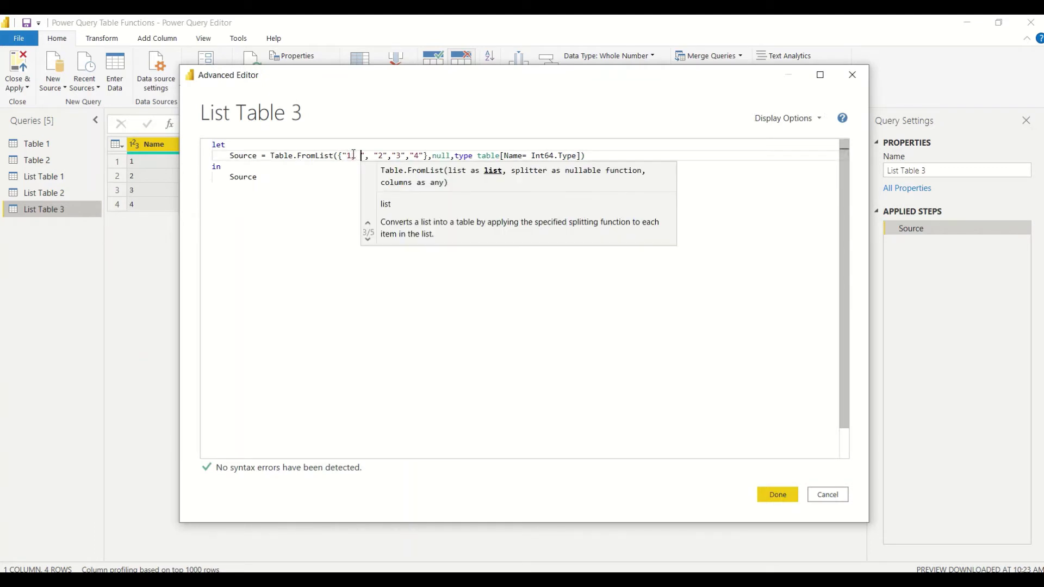
type("AA")
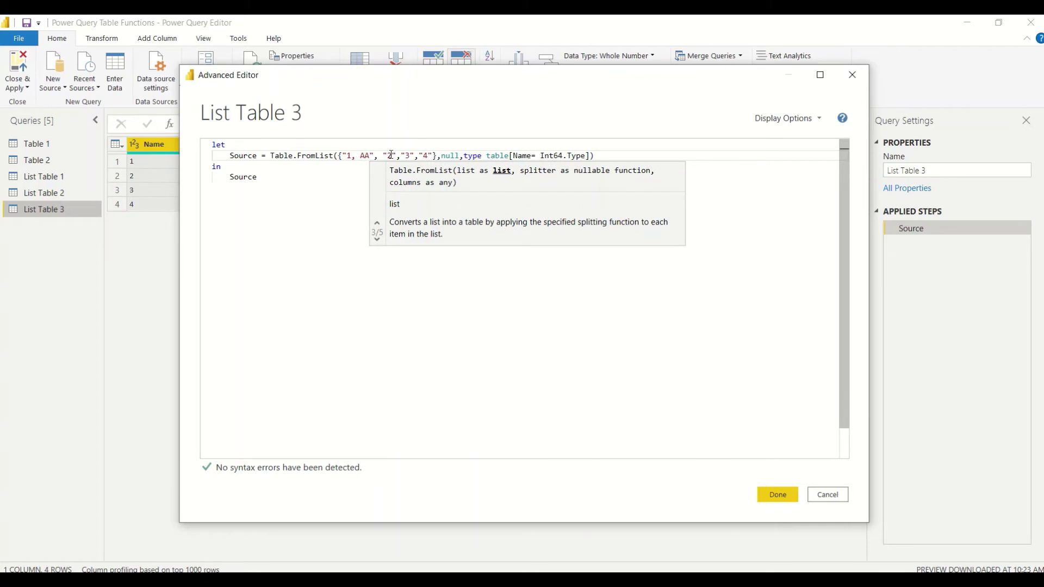
left_click(391, 155)
type(", BB")
key("Right")
key("Right")
key("Right")
key("Right")
type(", ")
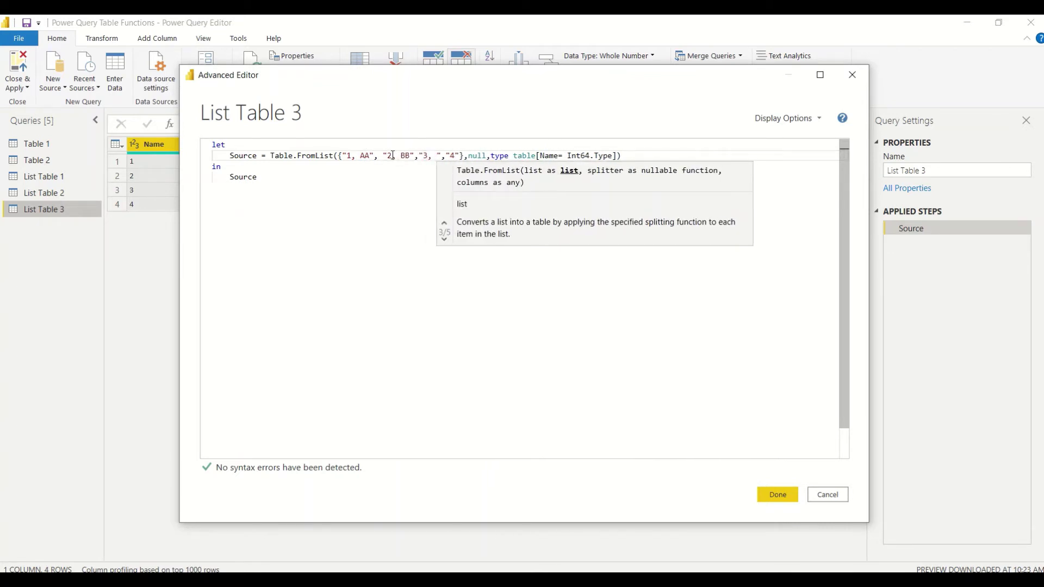
type("CC")
key("Right")
key("Right")
key("Right")
key("Right")
type(", DD")
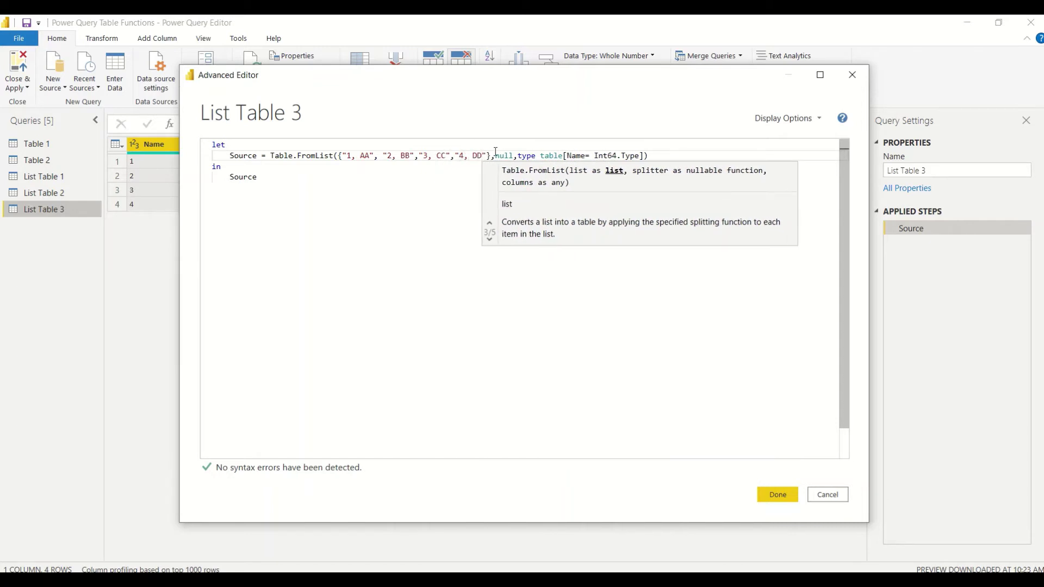
Delete the null and column type arguments from Table.FromList and apply the code.
left_click_drag(496, 157, 642, 156)
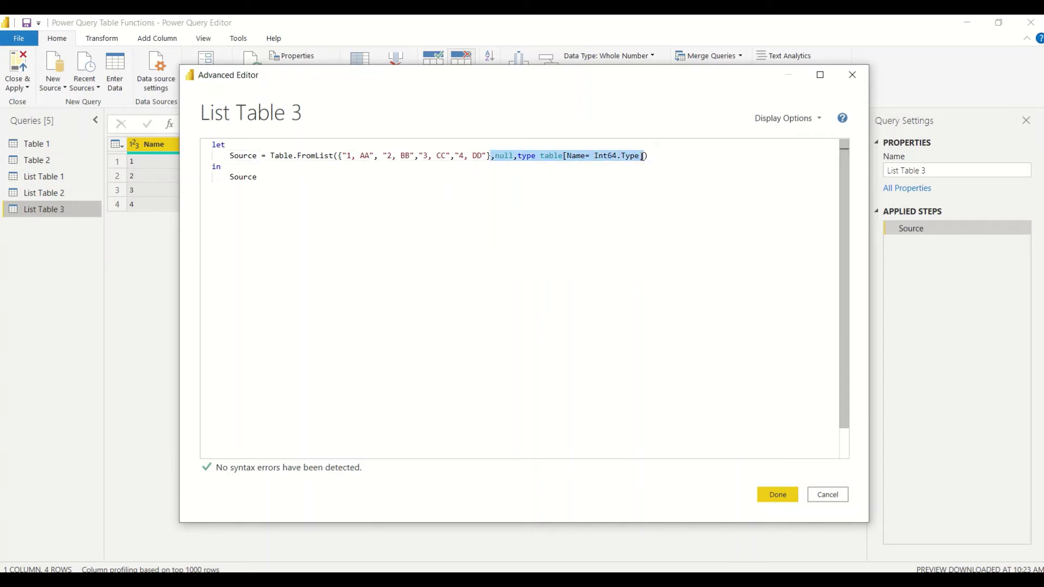
key("BackSpace")
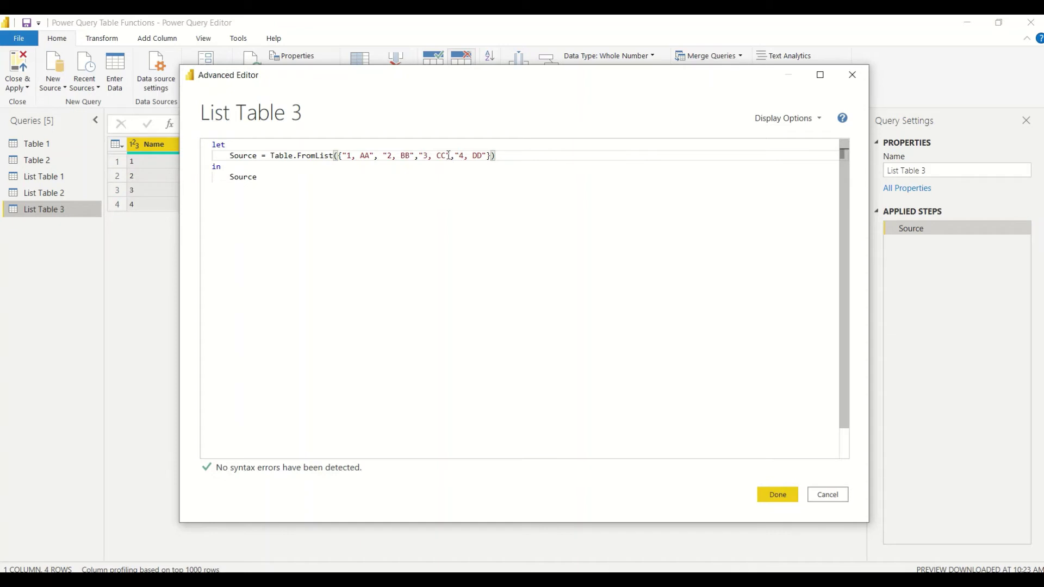
left_click(775, 497)
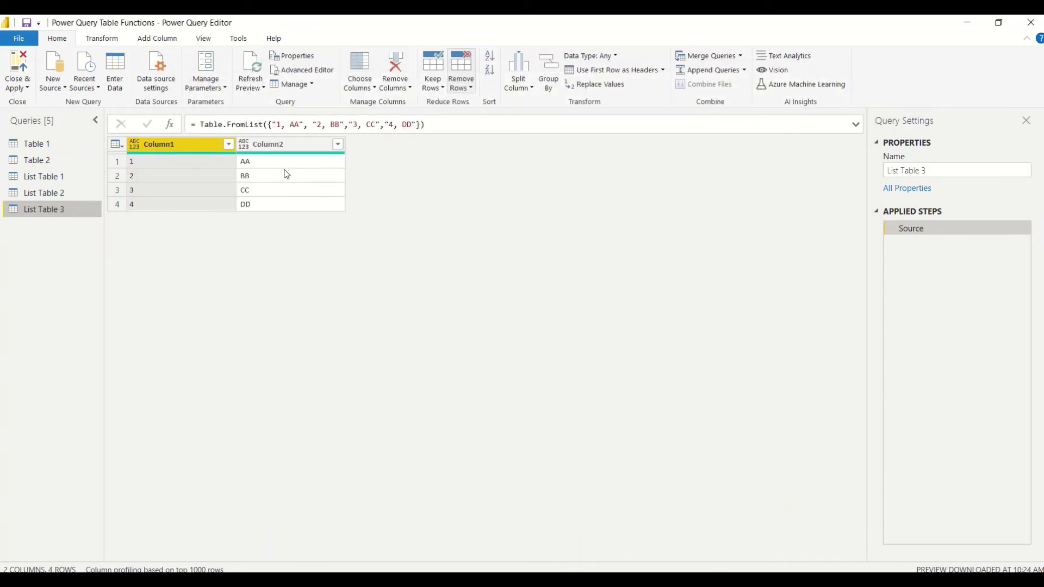
Paste the null and table-type arguments back into the Table.FromList formula.
left_click(422, 125)
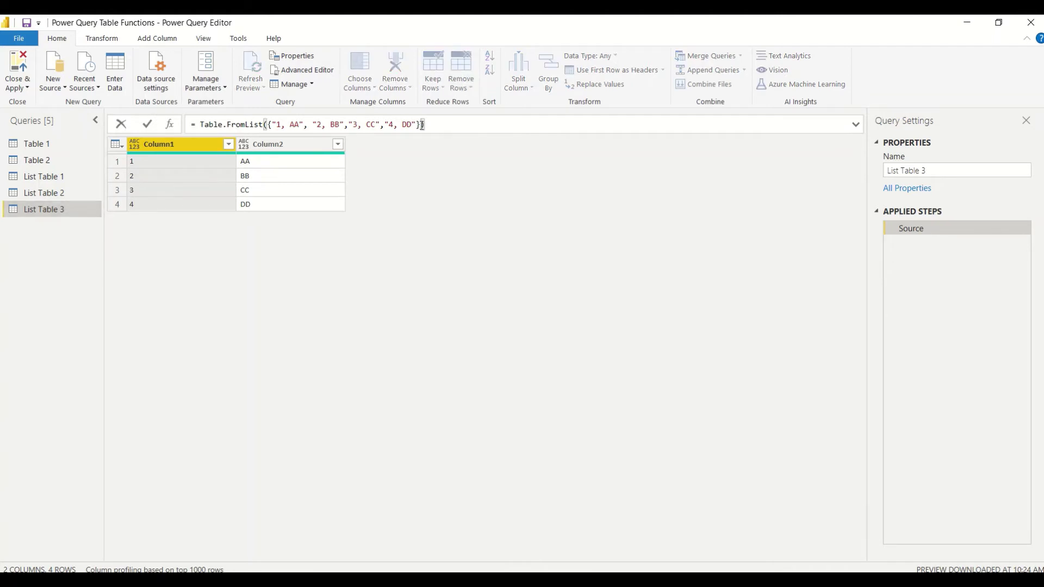
type(",null,type table[Name= Int64.Type]")
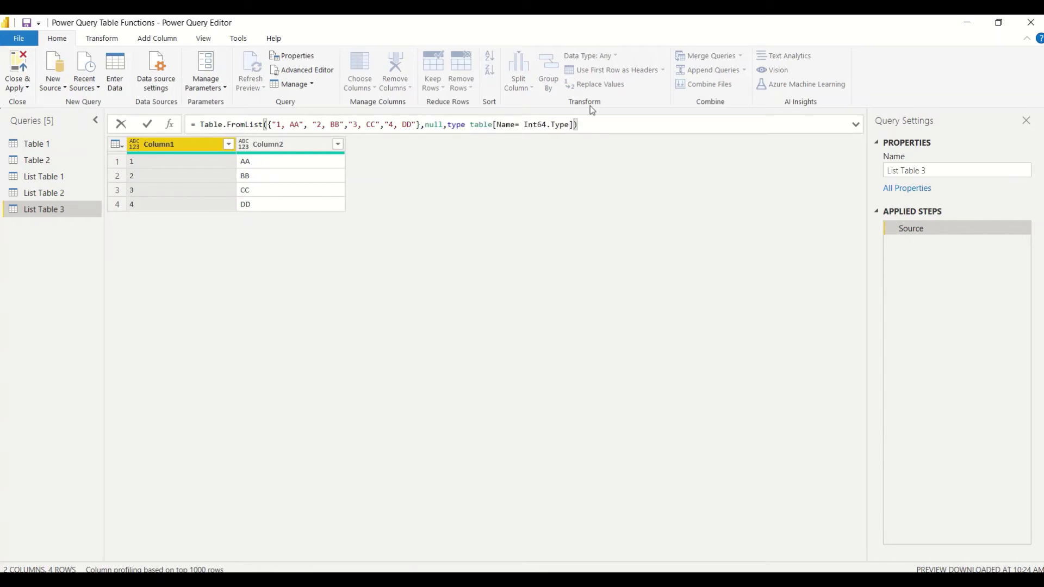
key("Left")
key("Left")
key("Left")
key("Right")
type(",")
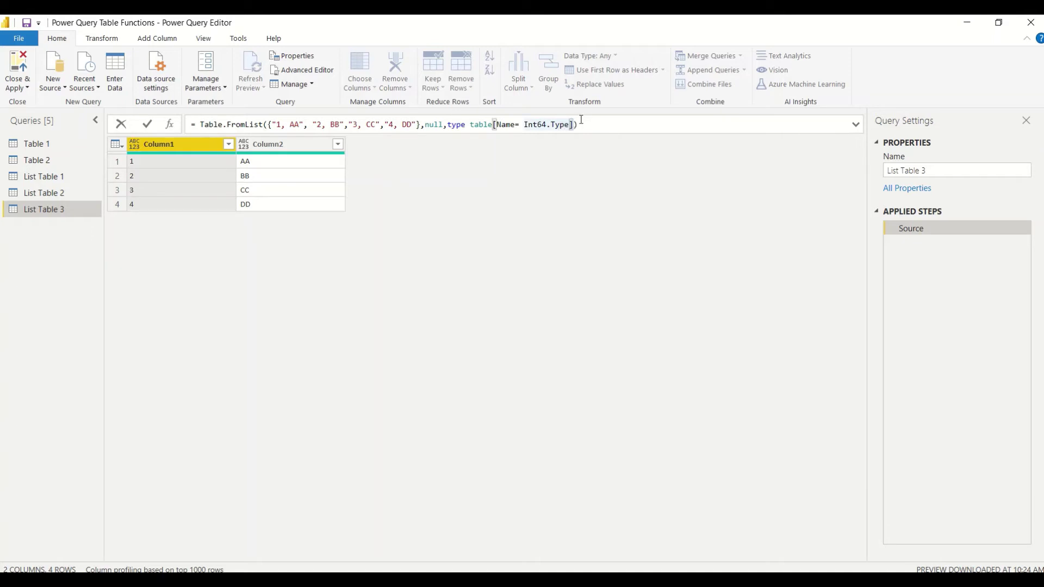
key("Right")
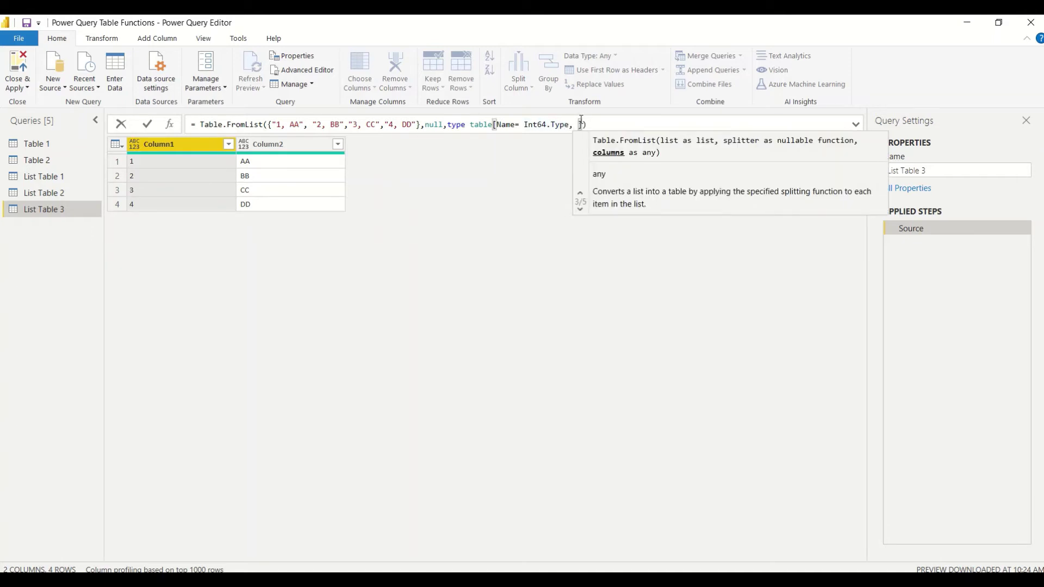
Define the column types as ID= Int64.Type and Name= Text.Type, and apply the formula.
double_click(506, 125)
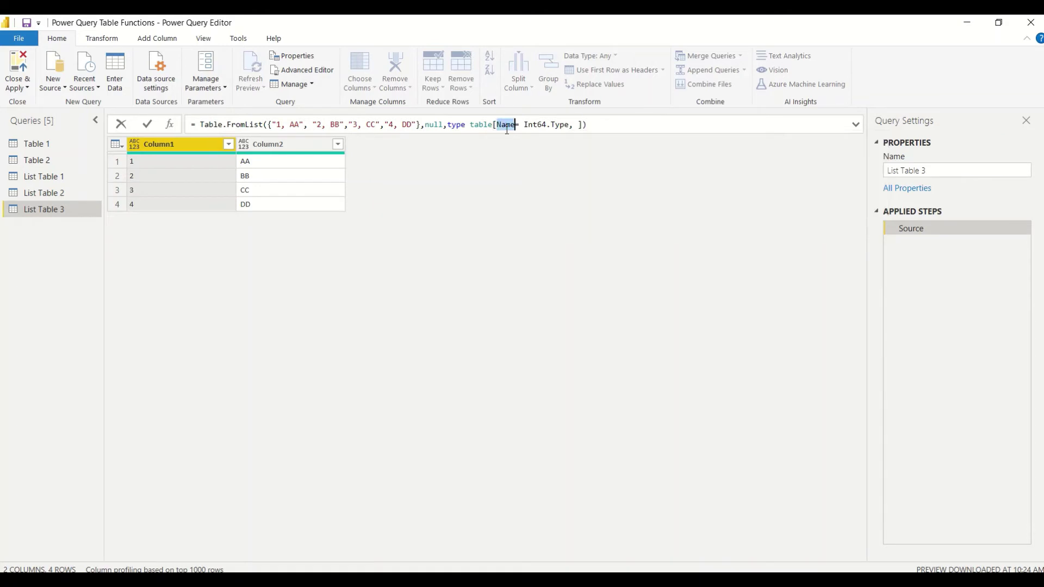
type("ID")
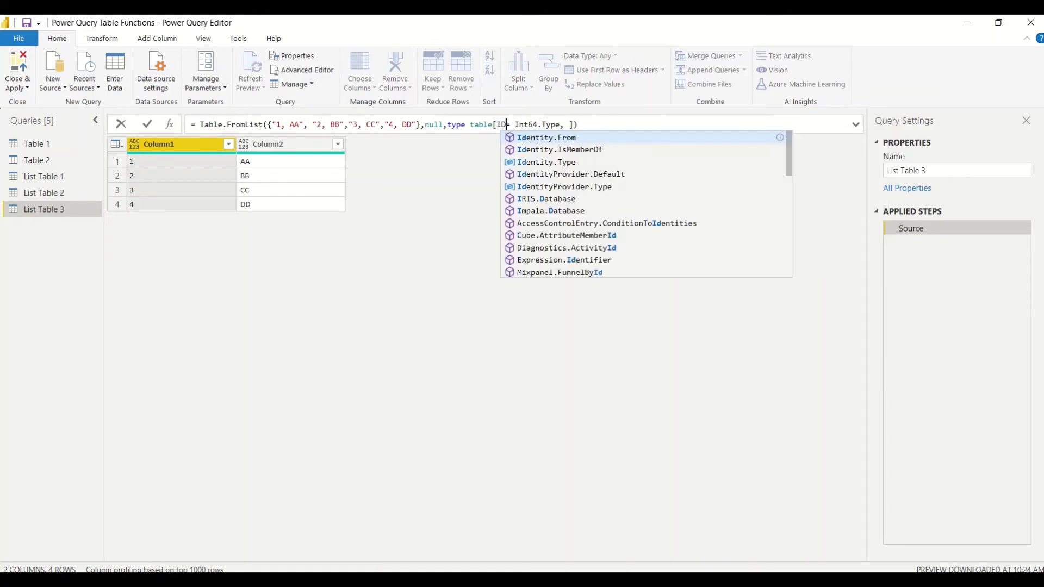
left_click(565, 125)
type("Name ")
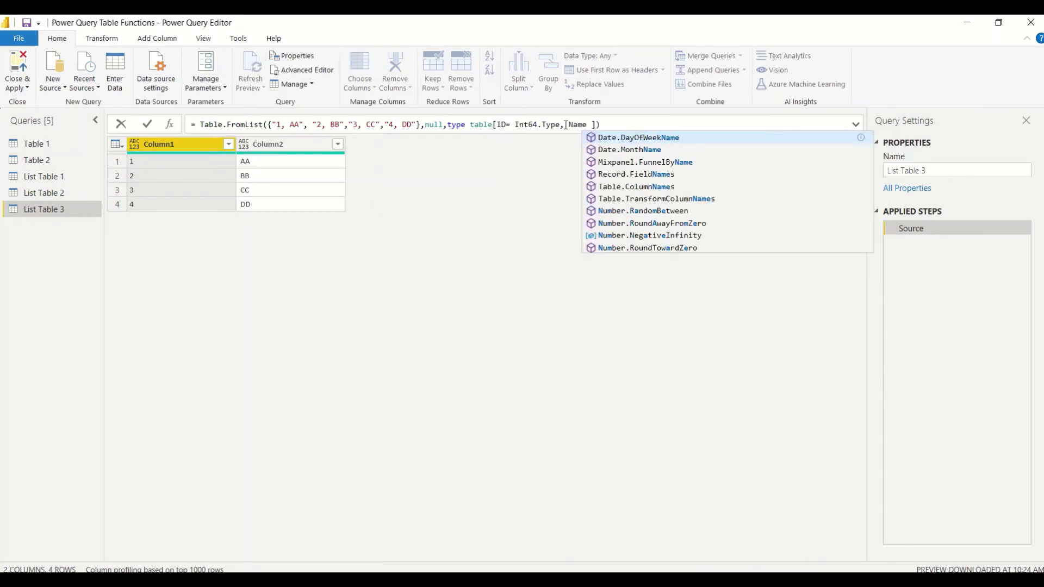
type("= Text")
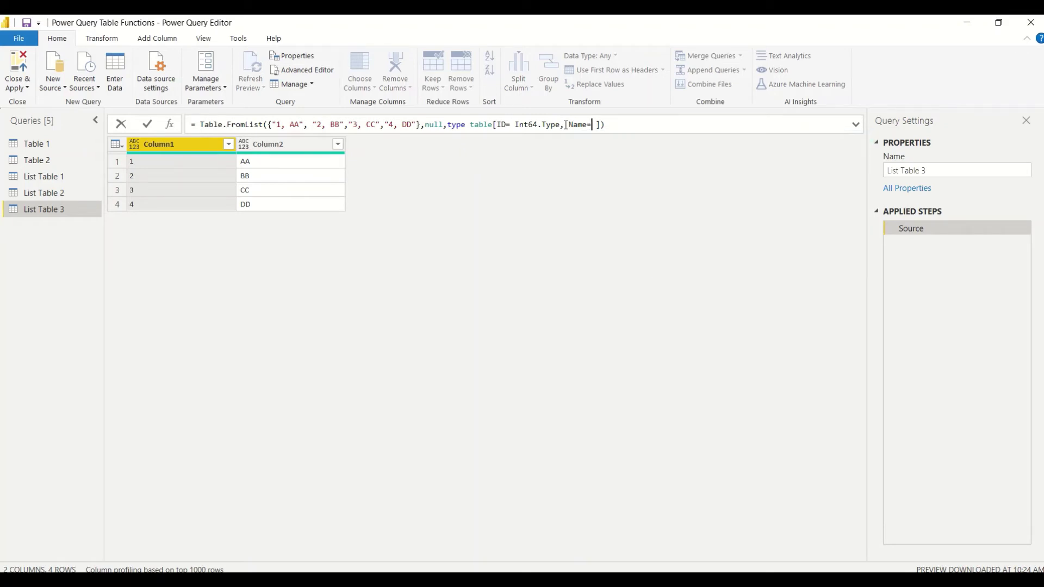
type(".Type")
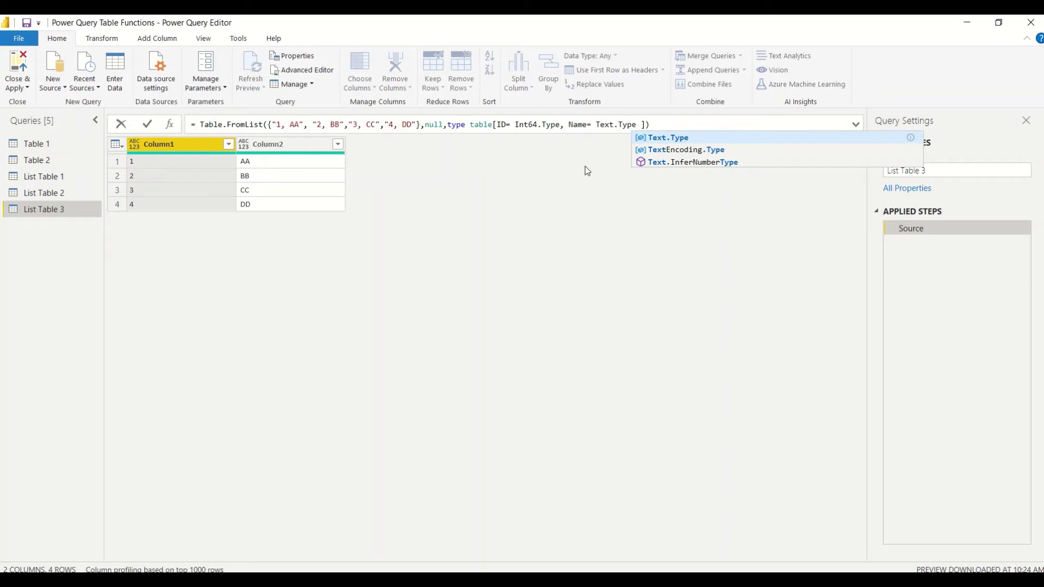
left_click(598, 182)
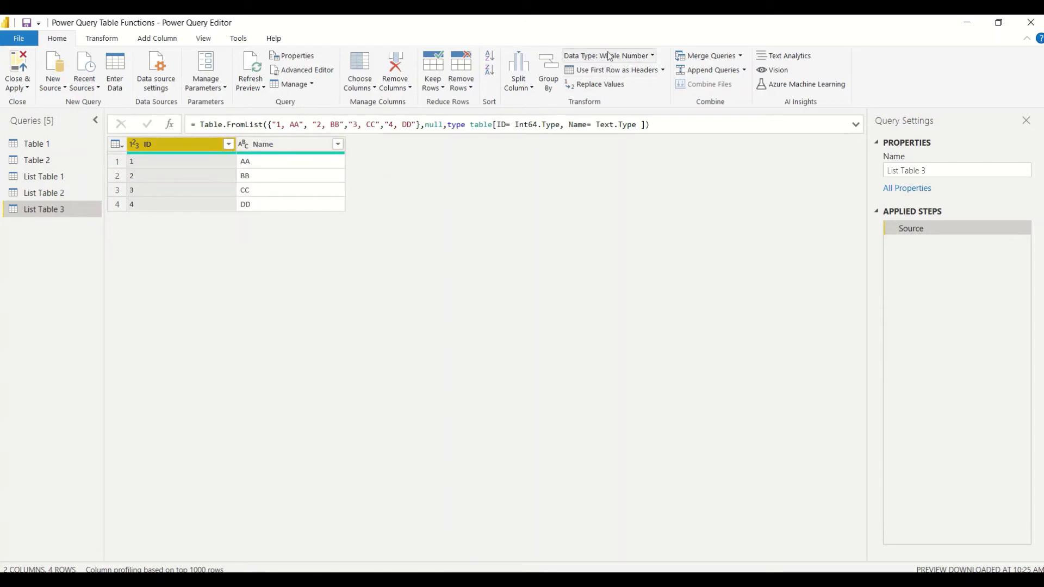
Check that List Table 3's Name column has the Text data type.
key("Right")
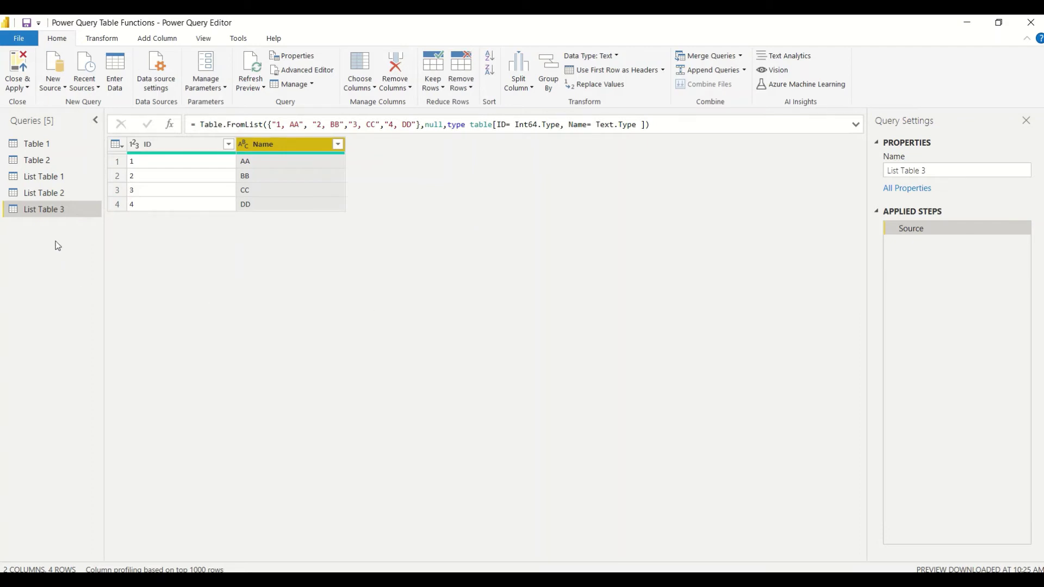
right_click(46, 217)
left_click(30, 251)
Create a blank query and rename it List Table Rec 1, correcting the 'Lsit' typo.
left_click(56, 91)
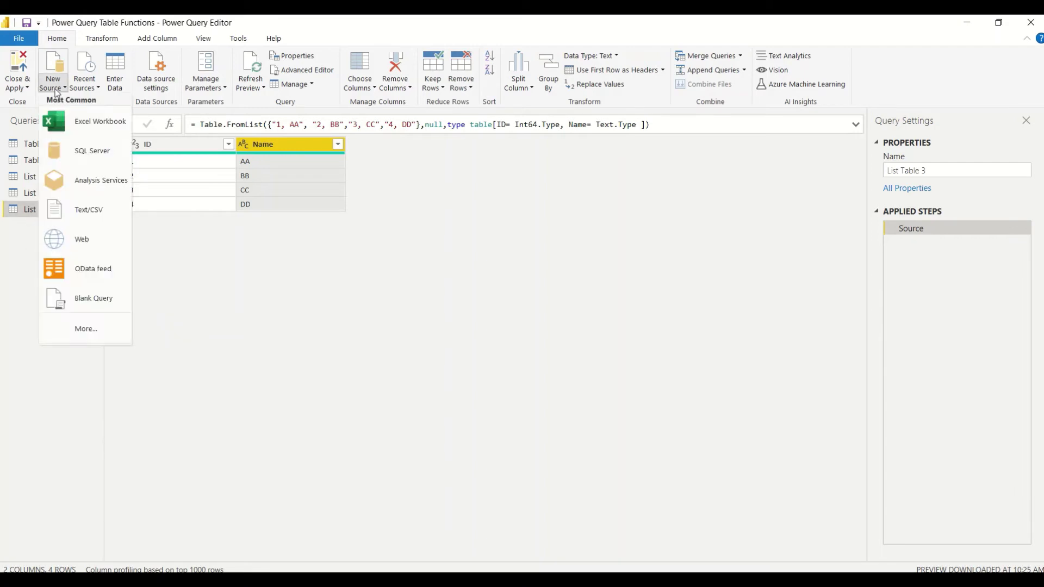
left_click(87, 301)
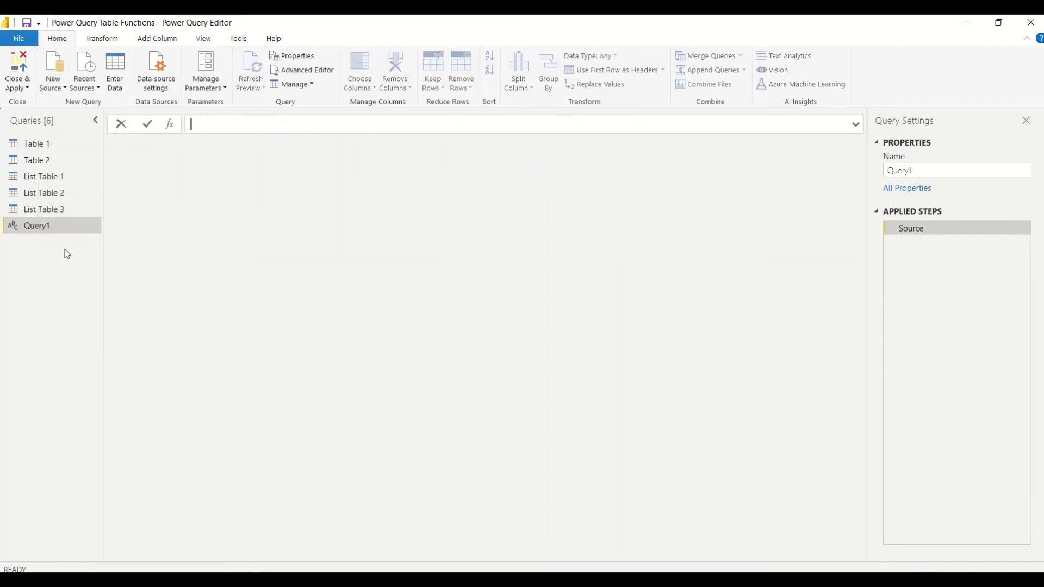
right_click(44, 227)
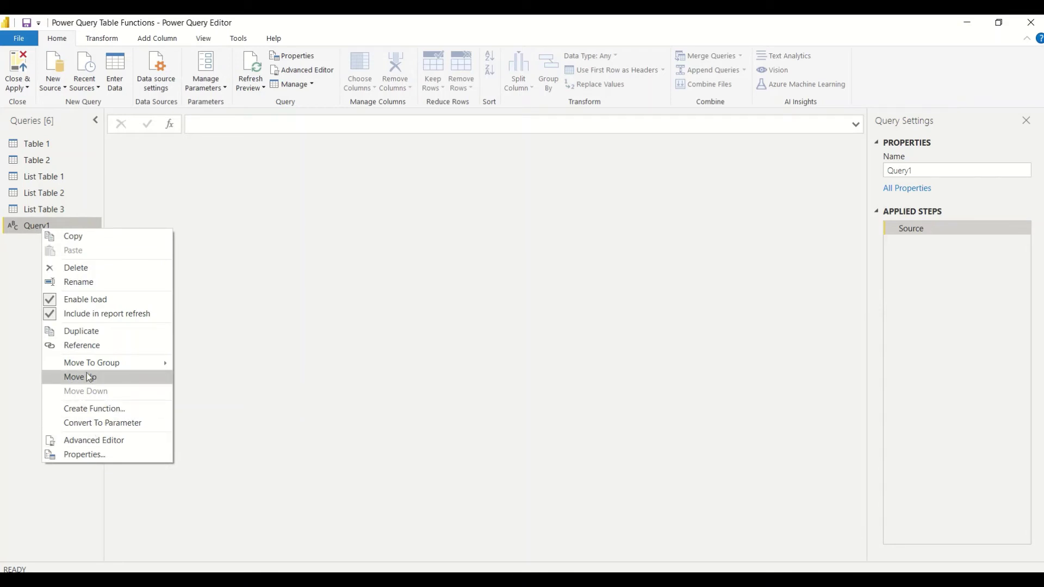
left_click(84, 282)
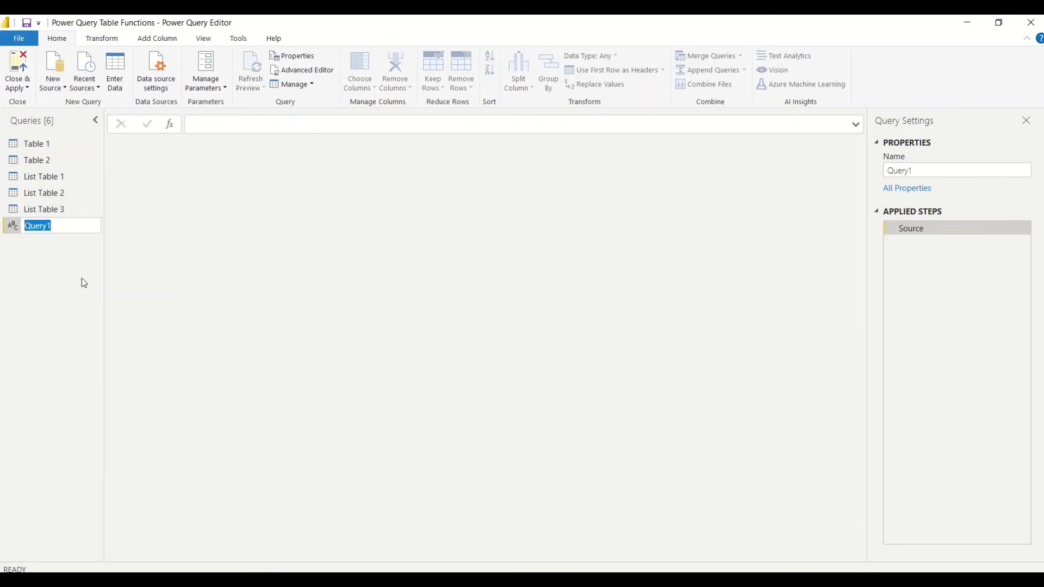
type("Lsit Tabl")
type("e Rec ")
type("1")
left_click_drag(38, 226, 31, 226)
type("ist")
key("Return")
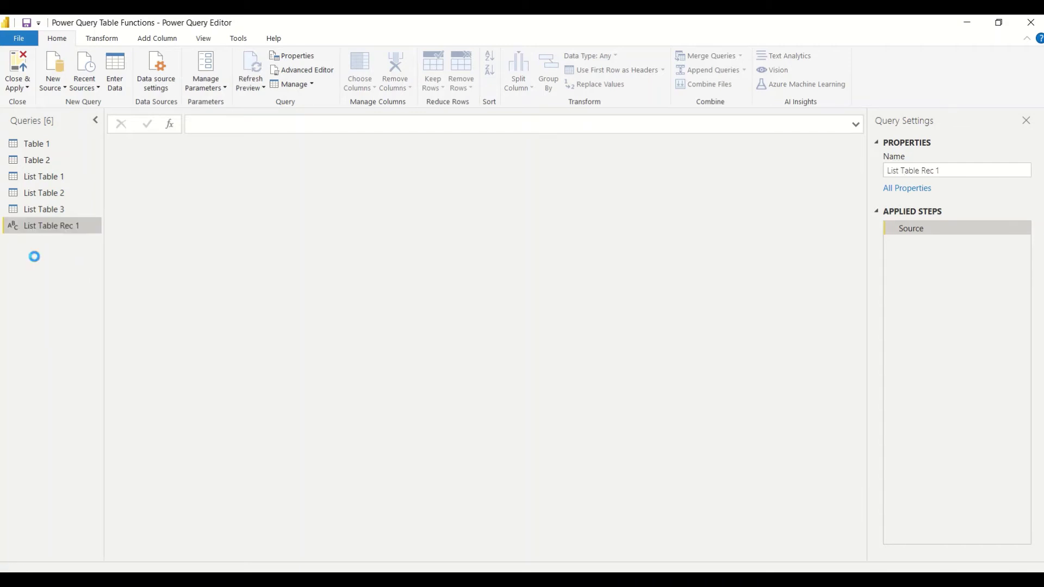
right_click(48, 223)
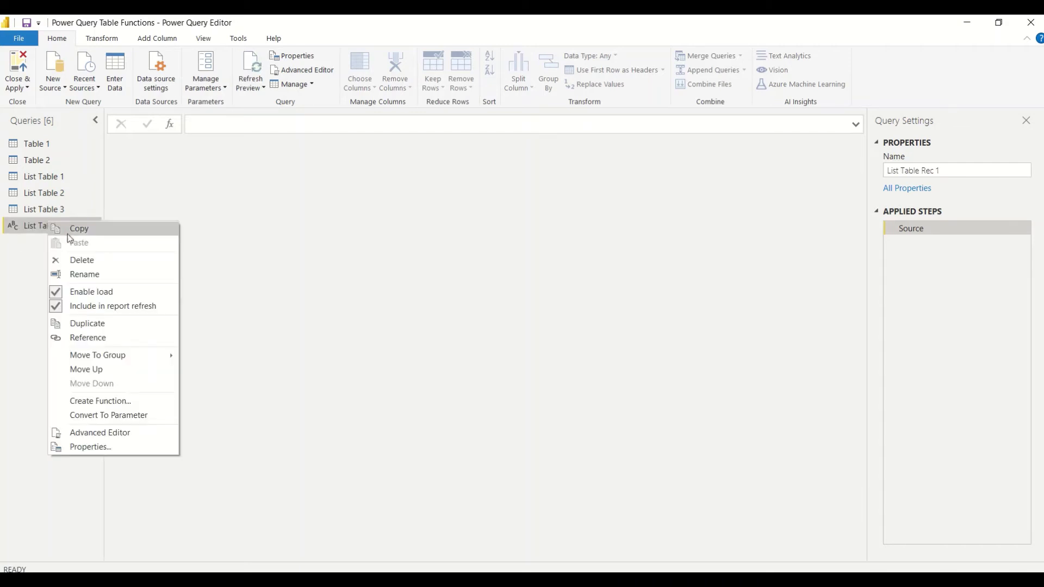
In Advanced Editor, set List Table Rec 1's Source to the record [id =1 , Name ="ABC"].
left_click(96, 433)
left_click_drag(278, 155, 271, 156)
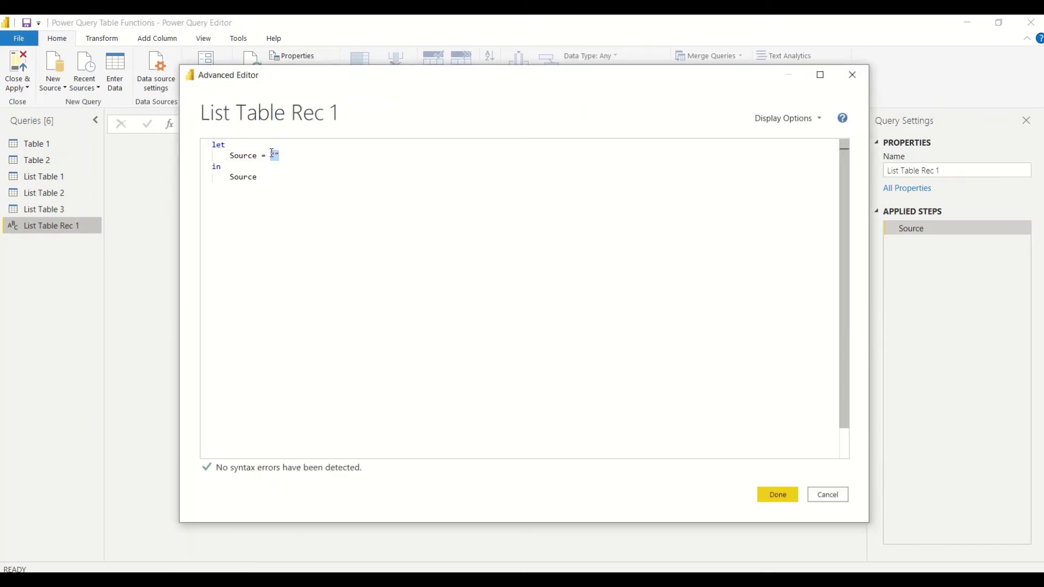
type("{")
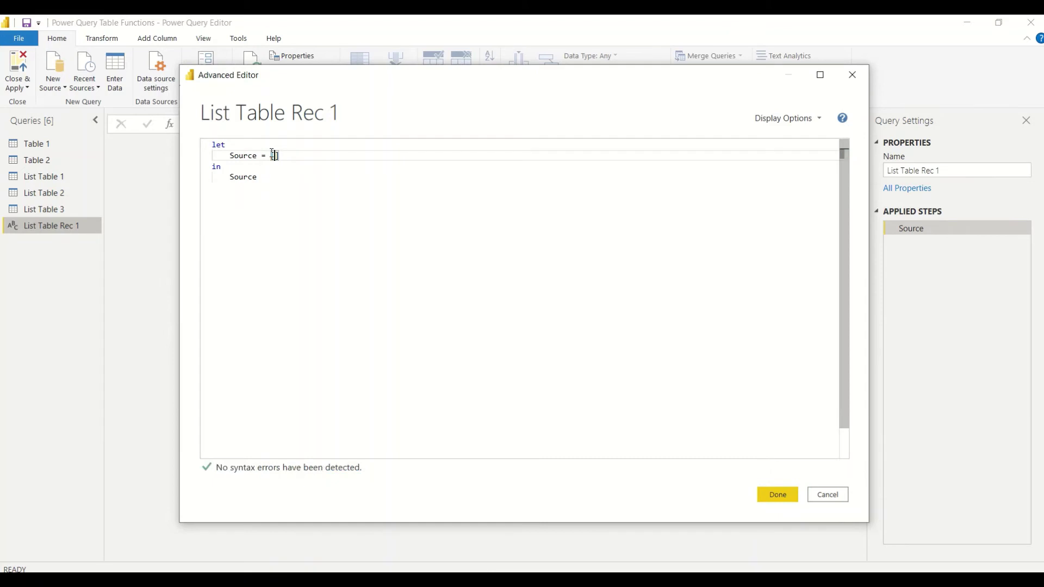
key("BackSpace")
type("id ")
type("=1 ")
type(", Name")
type(" =A")
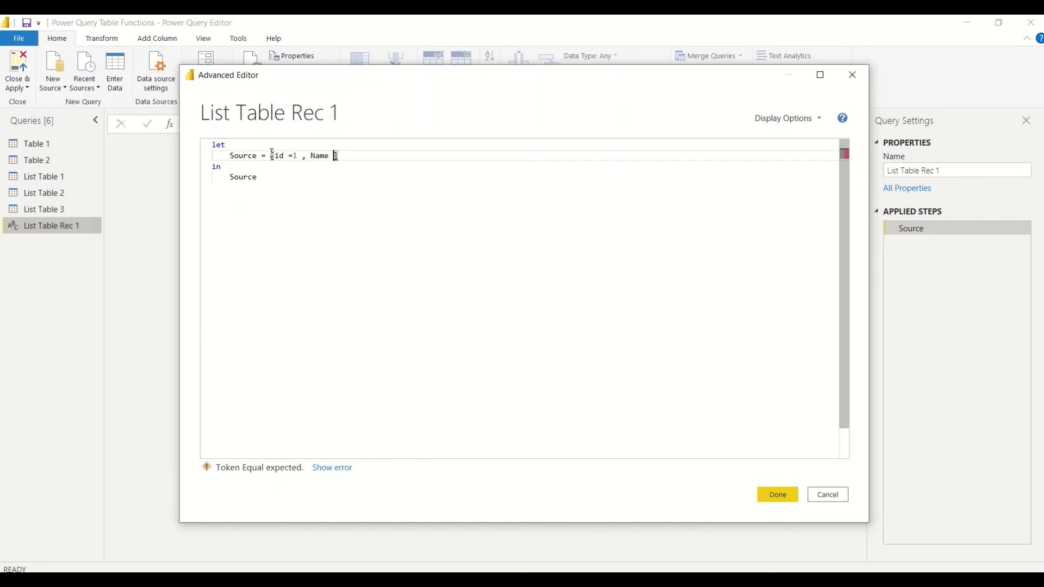
type("B")
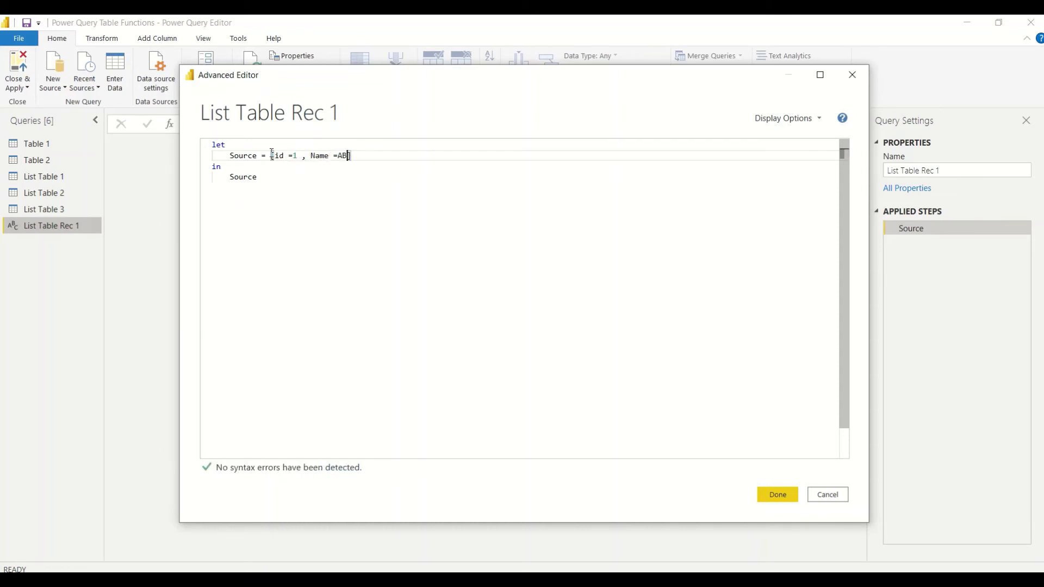
type("C")
left_click(339, 157)
type("\"ABC")
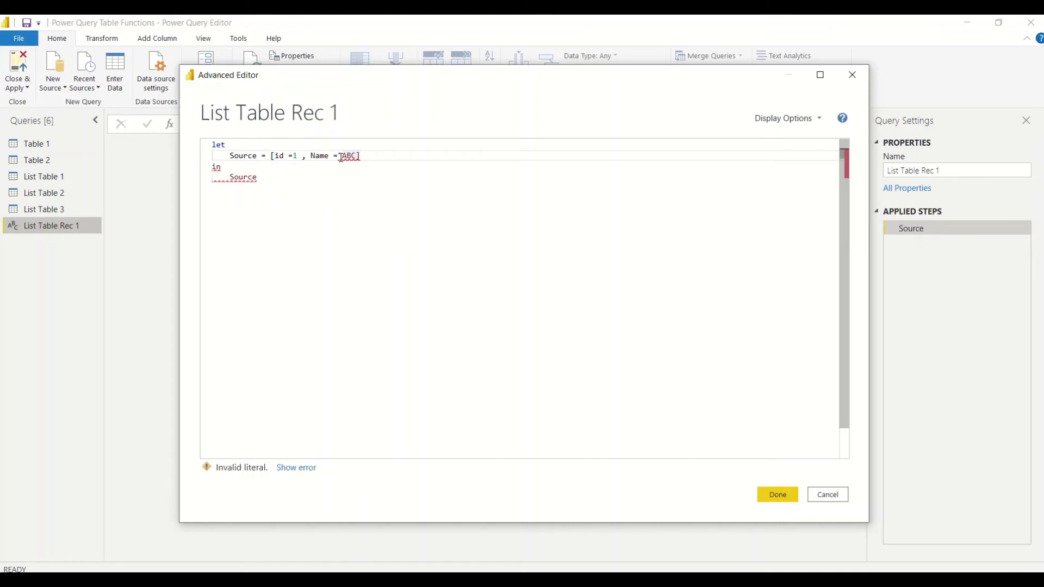
type("\"")
left_click(785, 494)
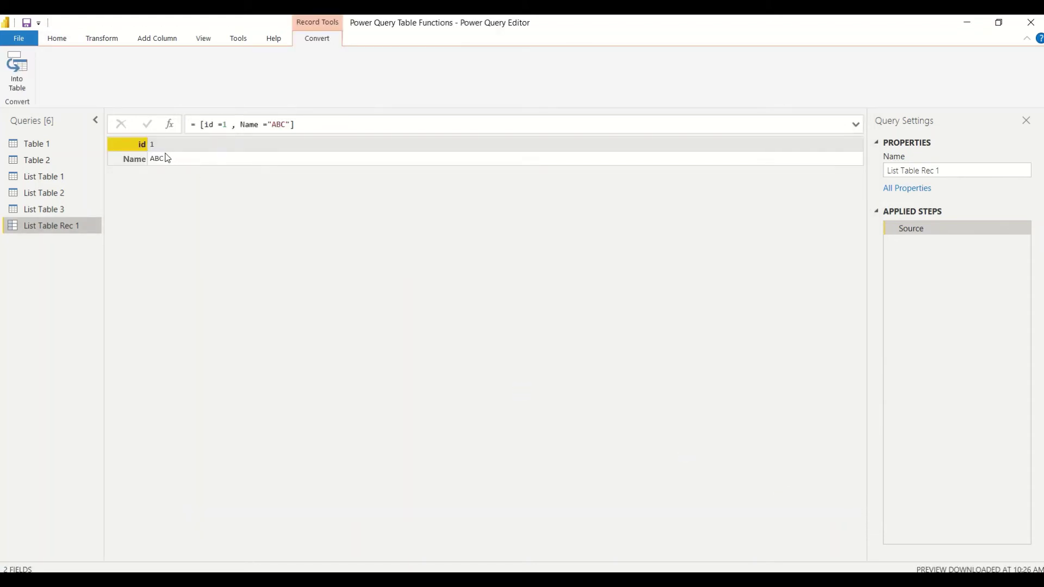
In Advanced Editor, wrap the Source record in a list and append a copy of it.
right_click(61, 229)
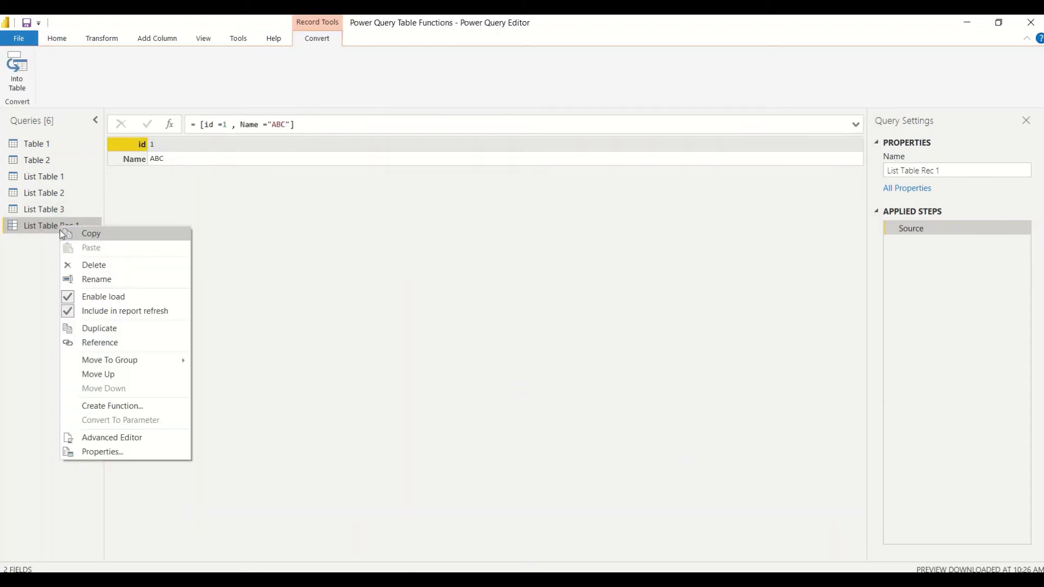
left_click(68, 438)
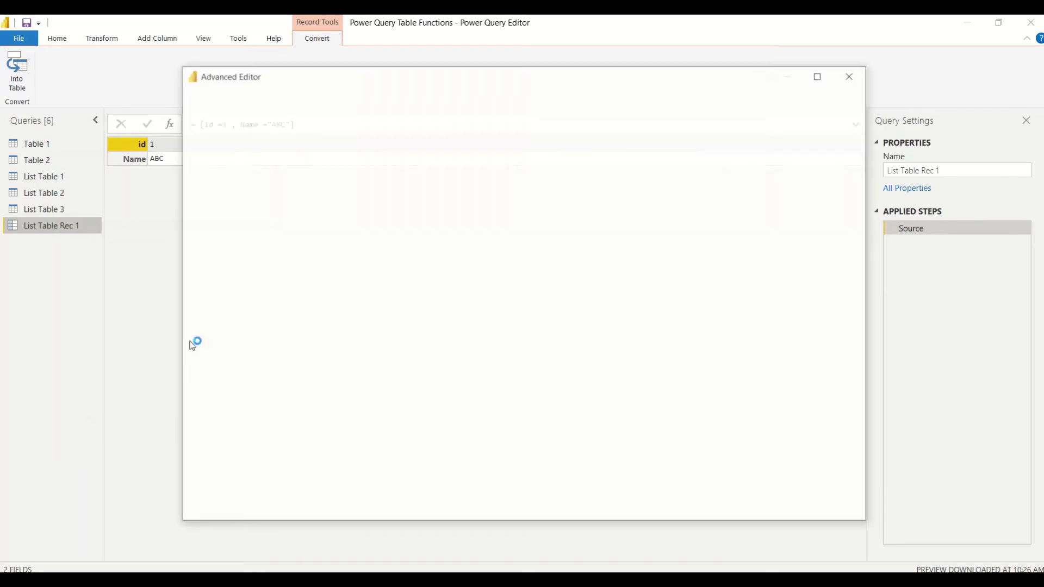
left_click(270, 157)
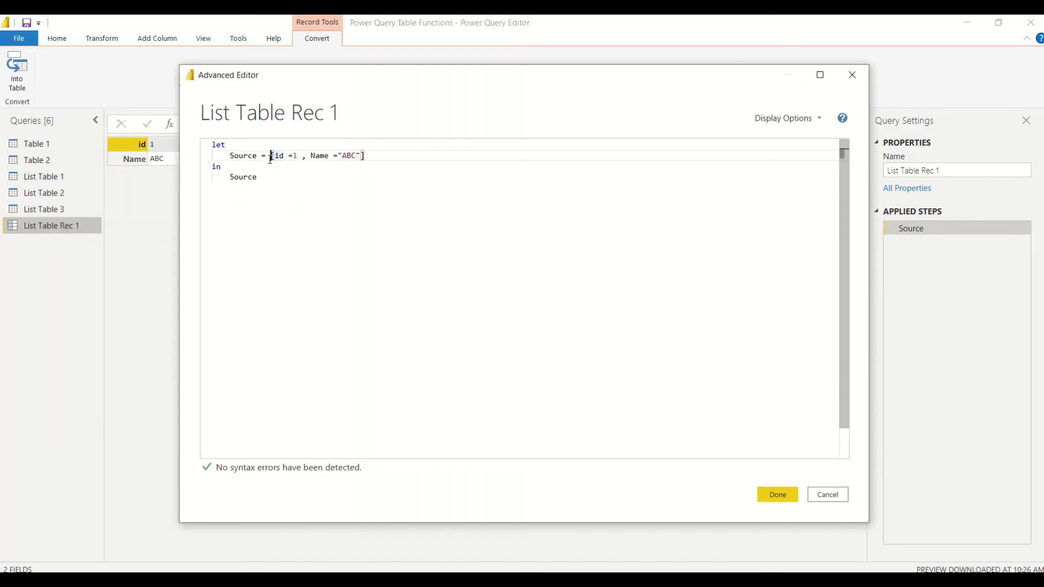
type("{")
left_click_drag(277, 157, 387, 157)
key("ctrl+c")
left_click(386, 157)
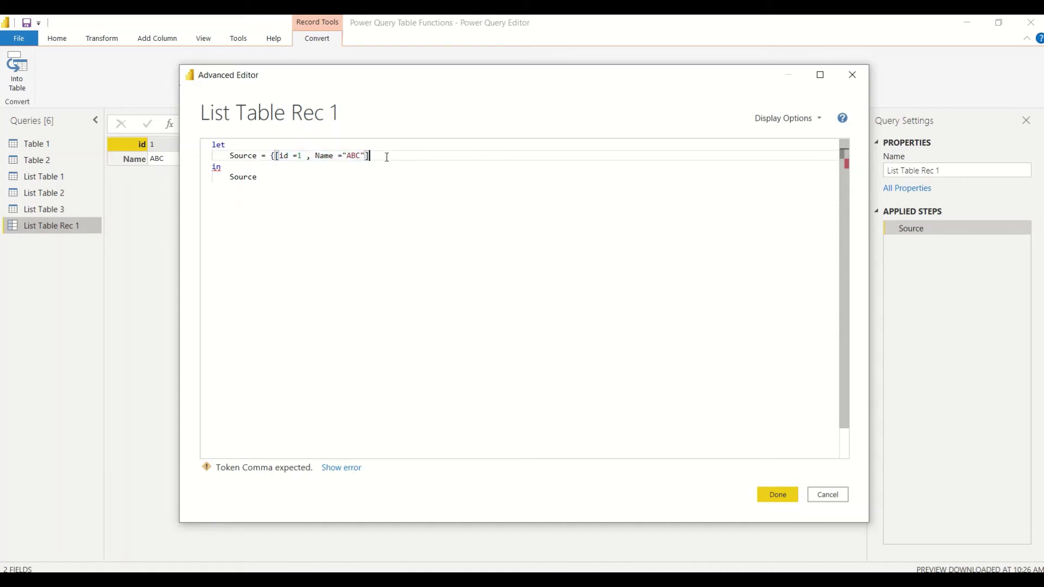
type(",")
key("ctrl+v")
Change the copied record to id 2 and Name DEF, close the list, and apply.
double_click(403, 156)
type("2")
double_click(460, 156)
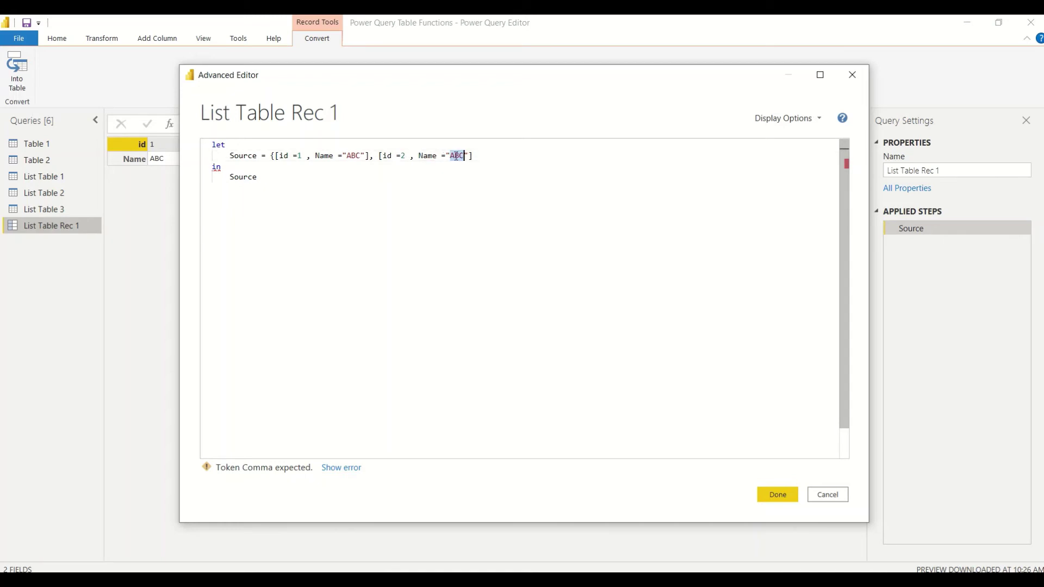
type("DEF")
left_click(483, 154)
type("}")
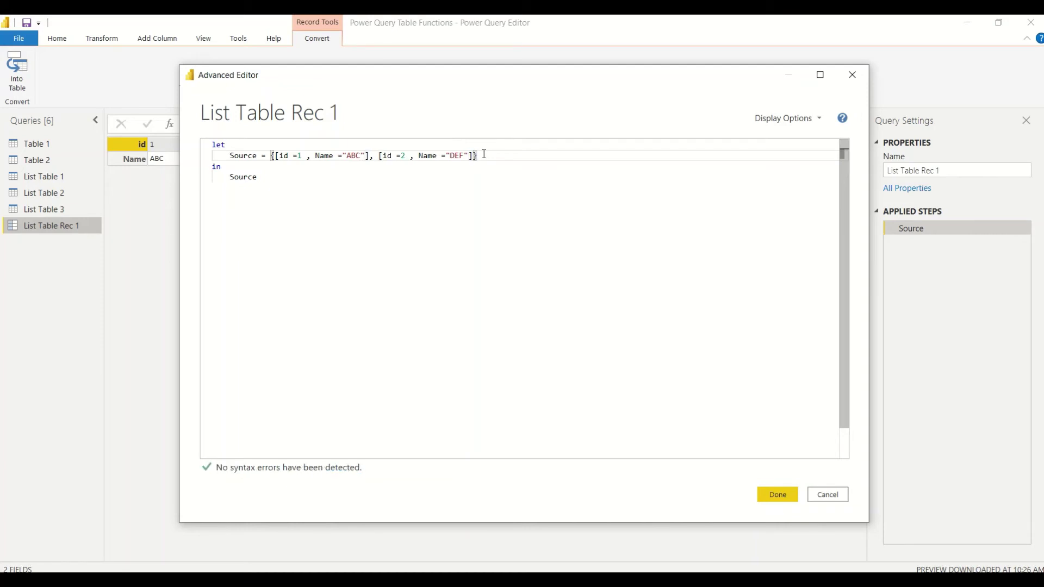
left_click(767, 495)
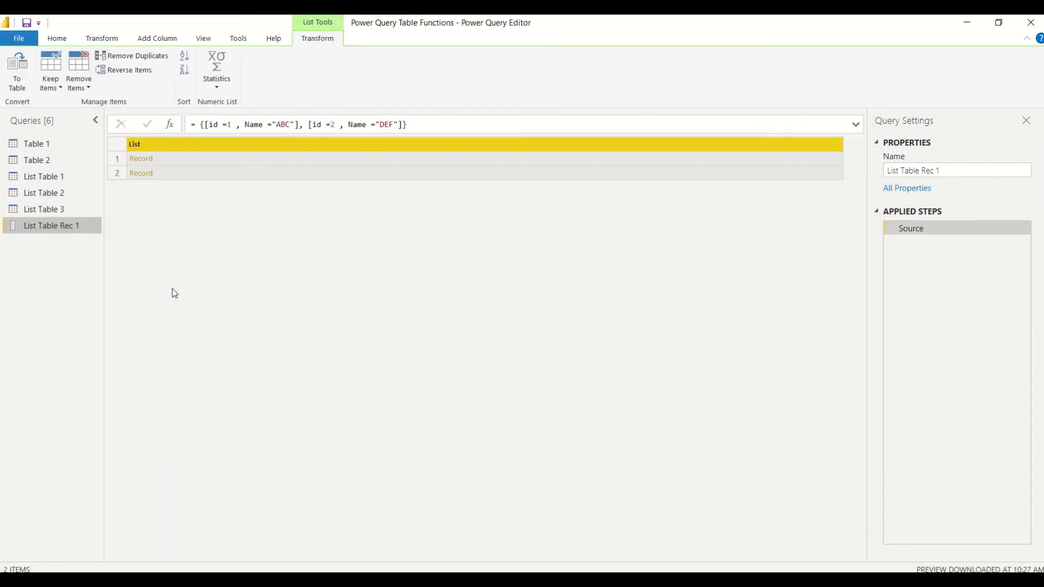
Open List Table Rec 1's M code and start a new step line after Source.
left_click(295, 159)
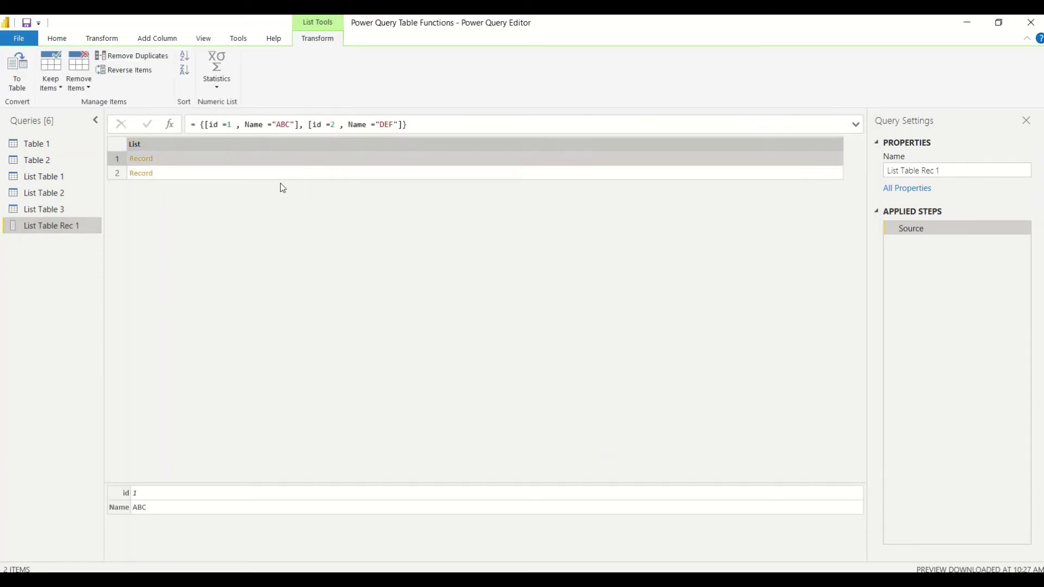
right_click(54, 227)
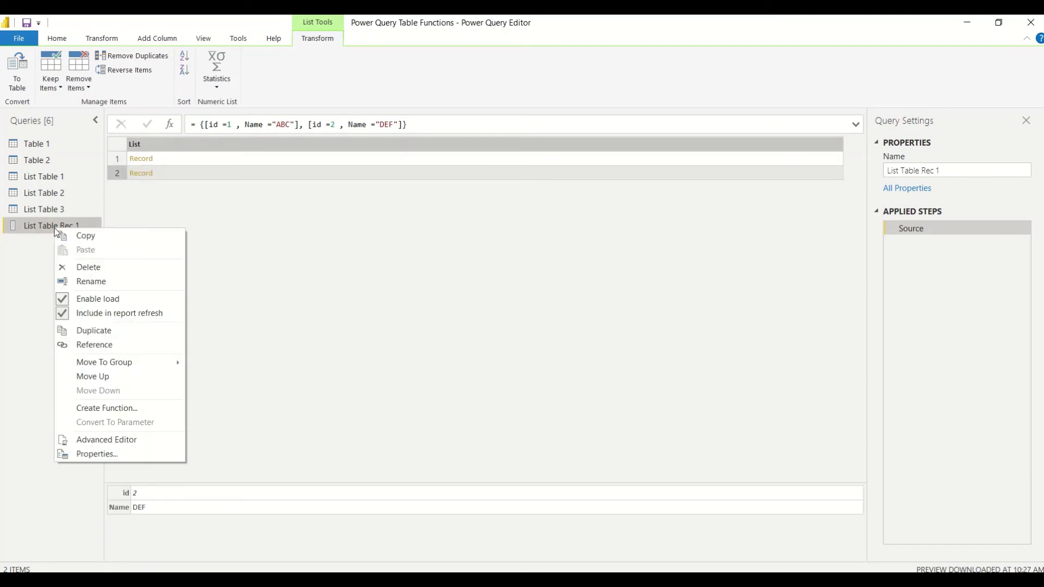
left_click(102, 437)
left_click(271, 158)
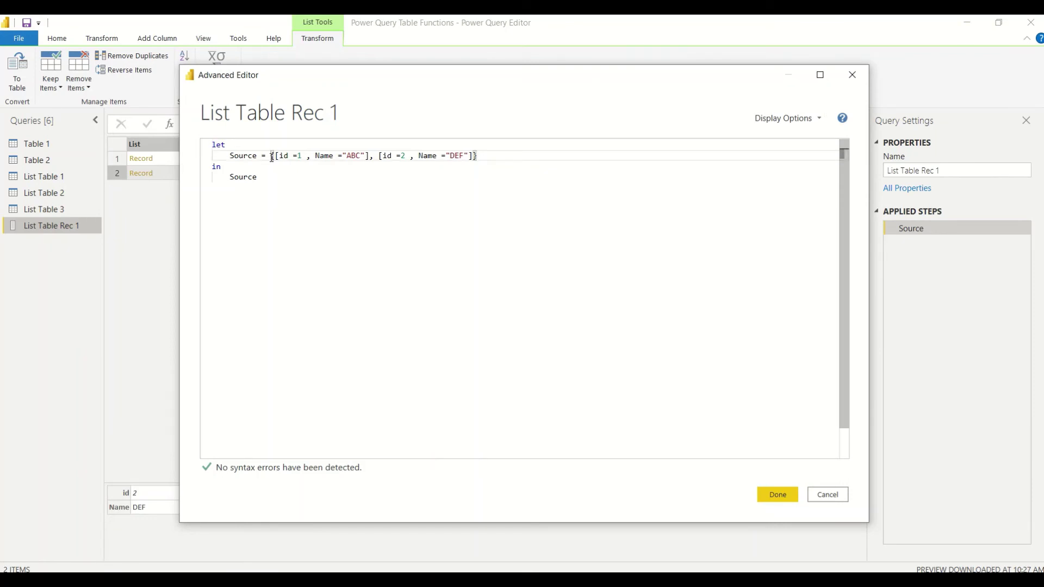
left_click(487, 155)
type(",")
key("alt+space")
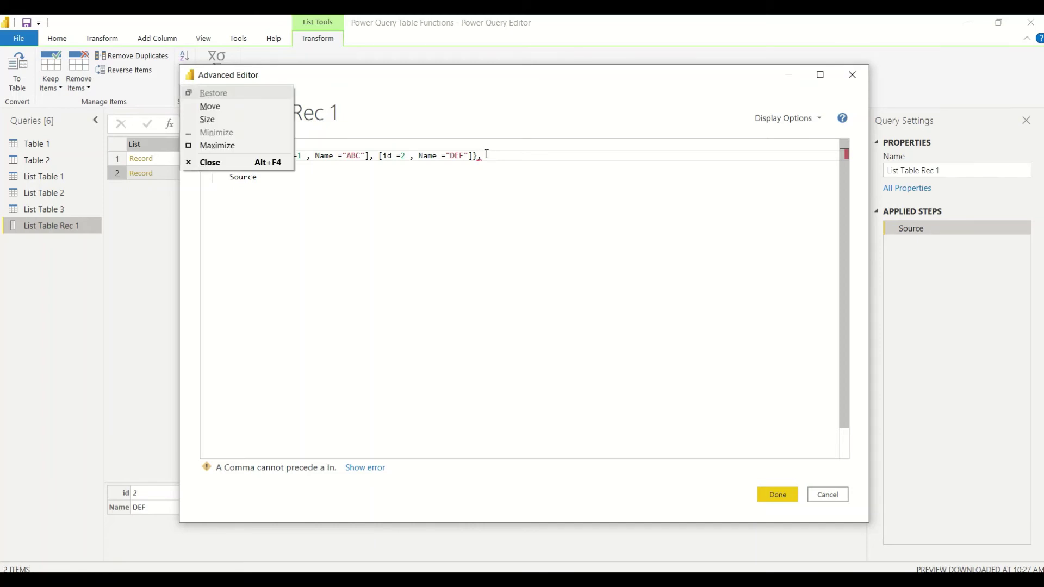
key("Escape")
key("Return")
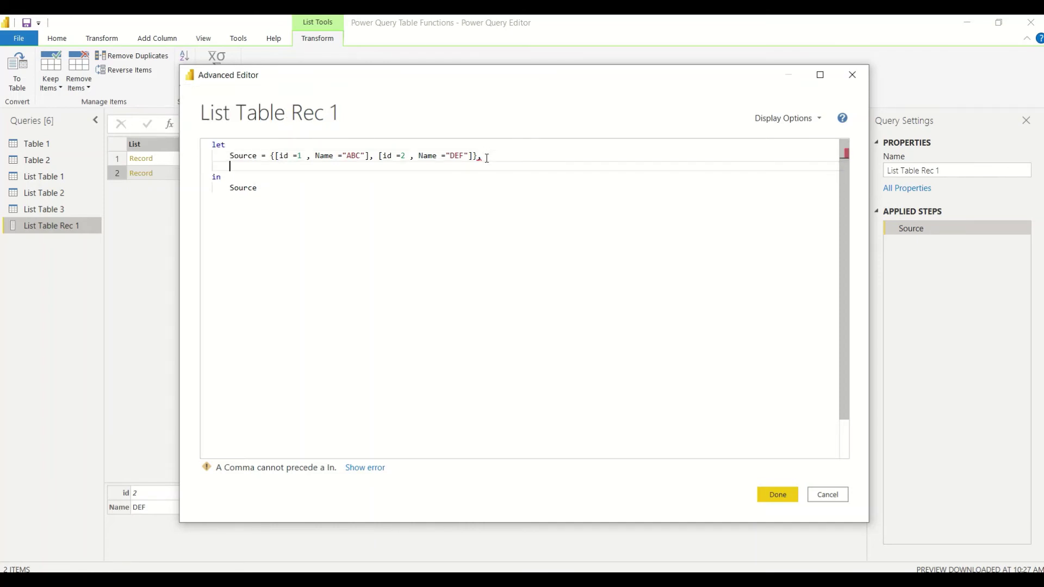
Add the step _Table1 = Table.FromList(Source).
type("TTable1")
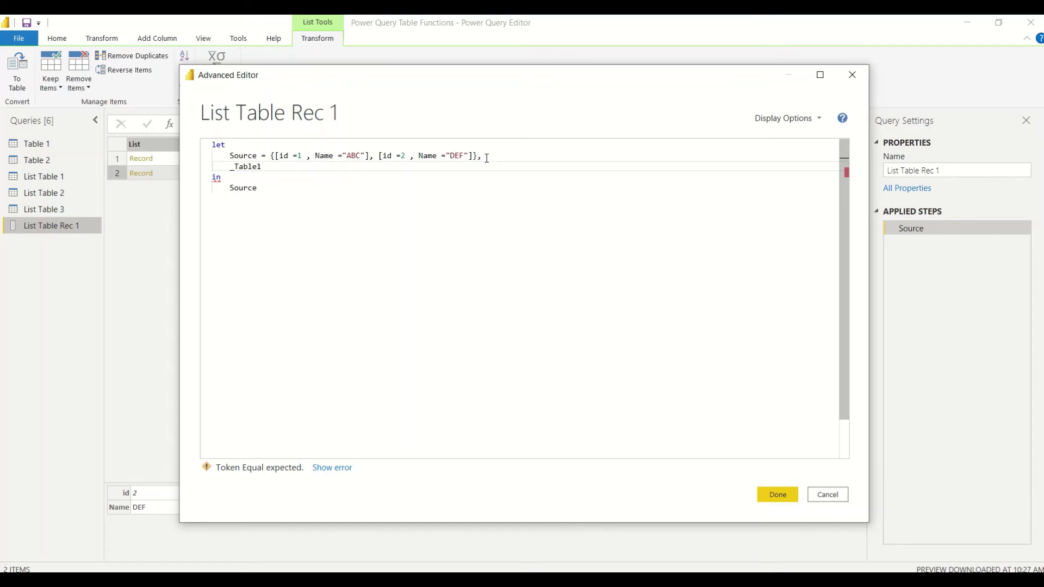
type(" = L")
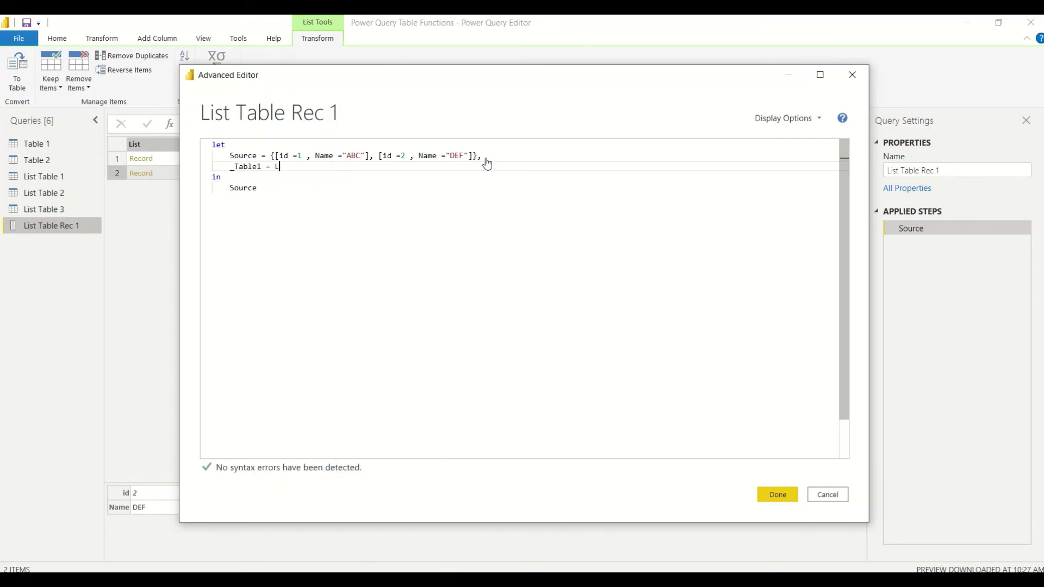
type("ist.From")
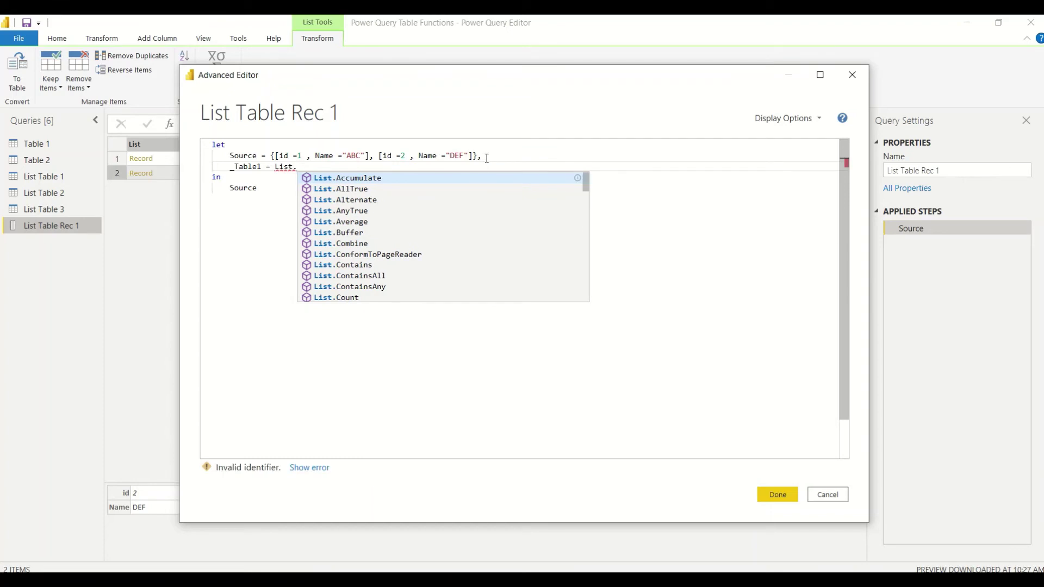
key("BackSpace")
key("BackSpace")
key("BackSpace")
key("BackSpace")
key("BackSpace")
key("BackSpace")
key("BackSpace")
key("BackSpace")
key("BackSpace")
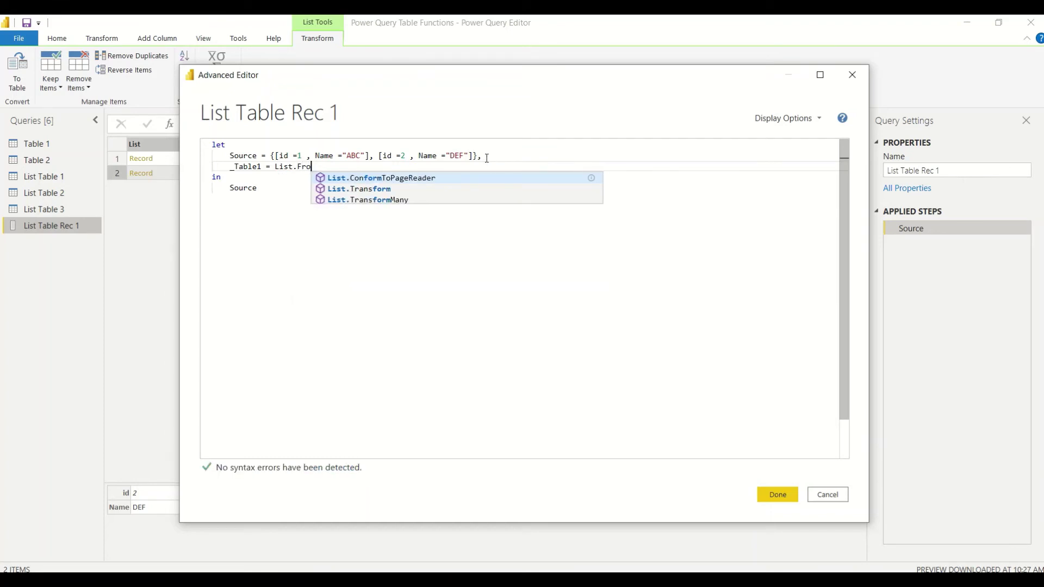
type("T")
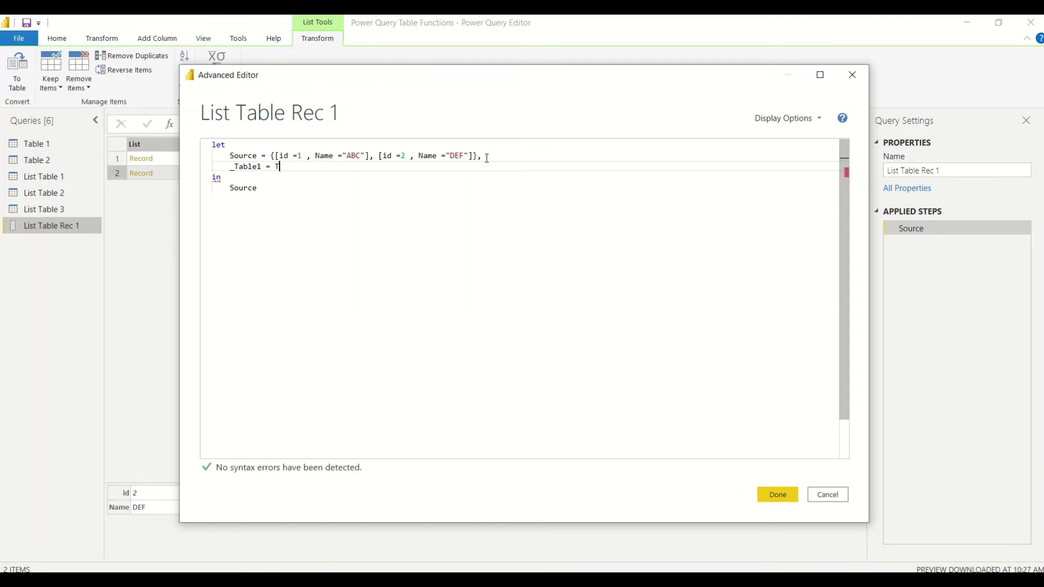
type("able.FromL")
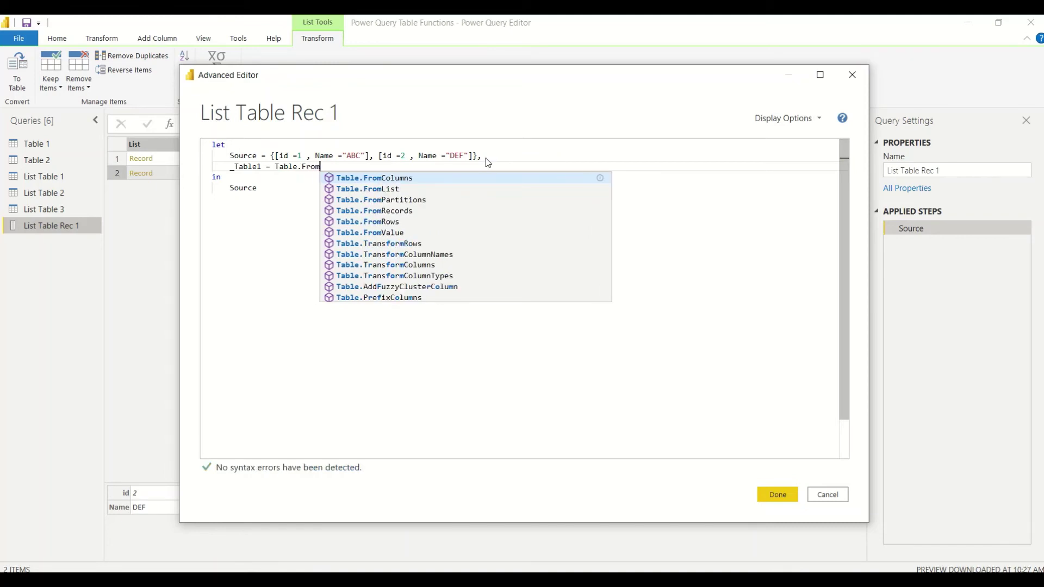
left_click(426, 183)
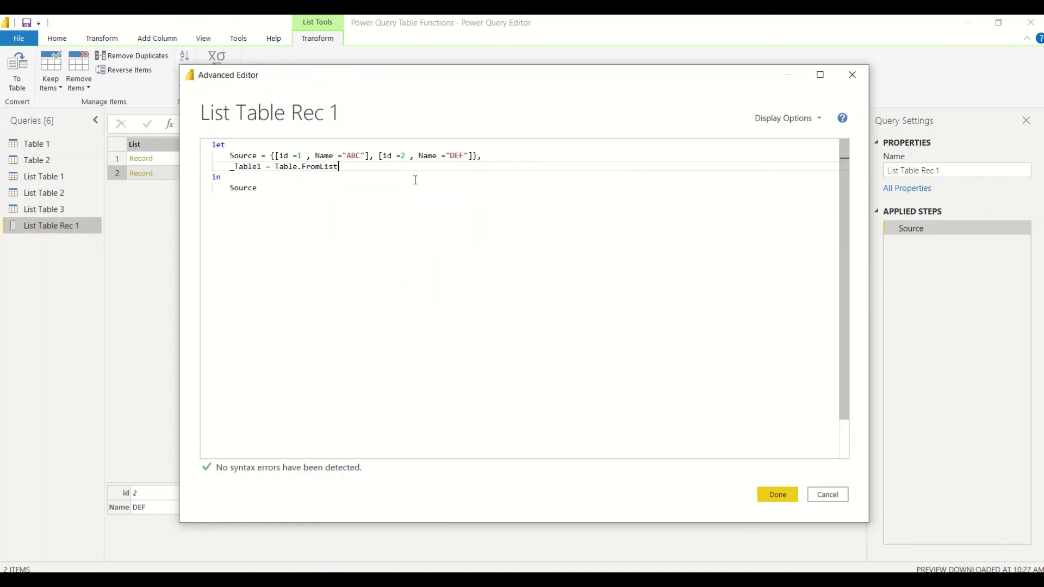
type("(S")
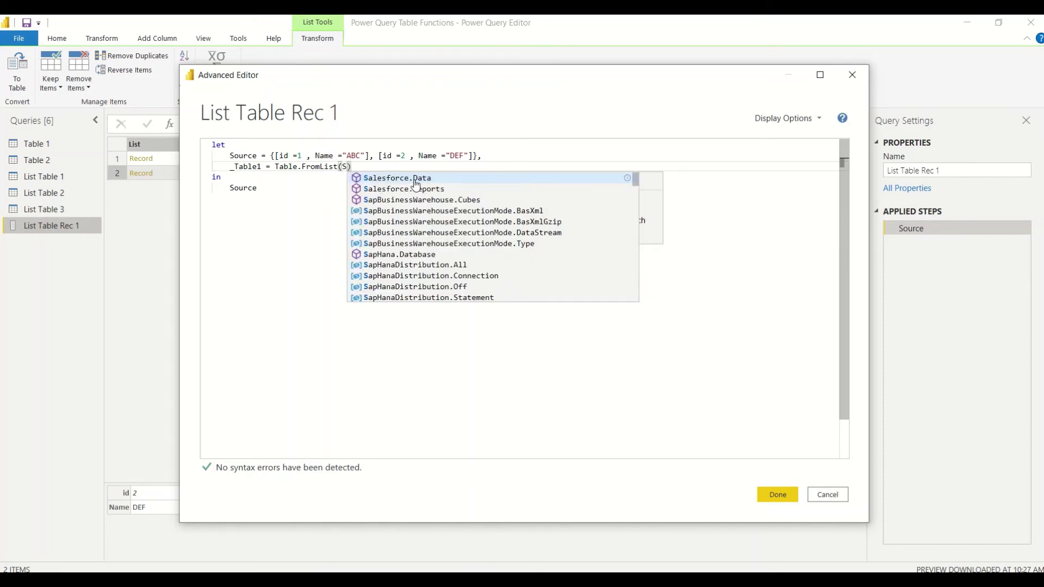
type("o")
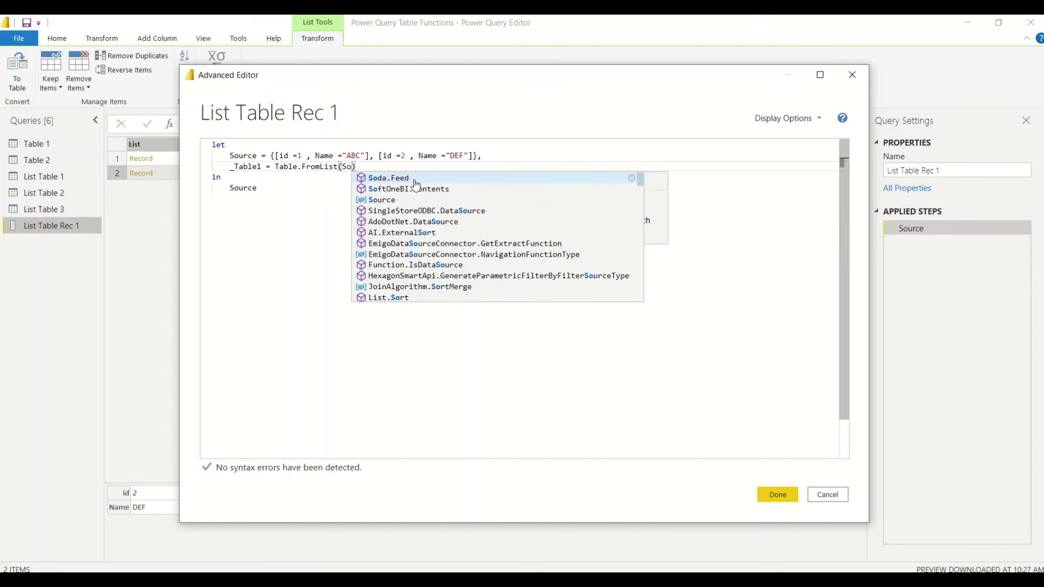
left_click(394, 200)
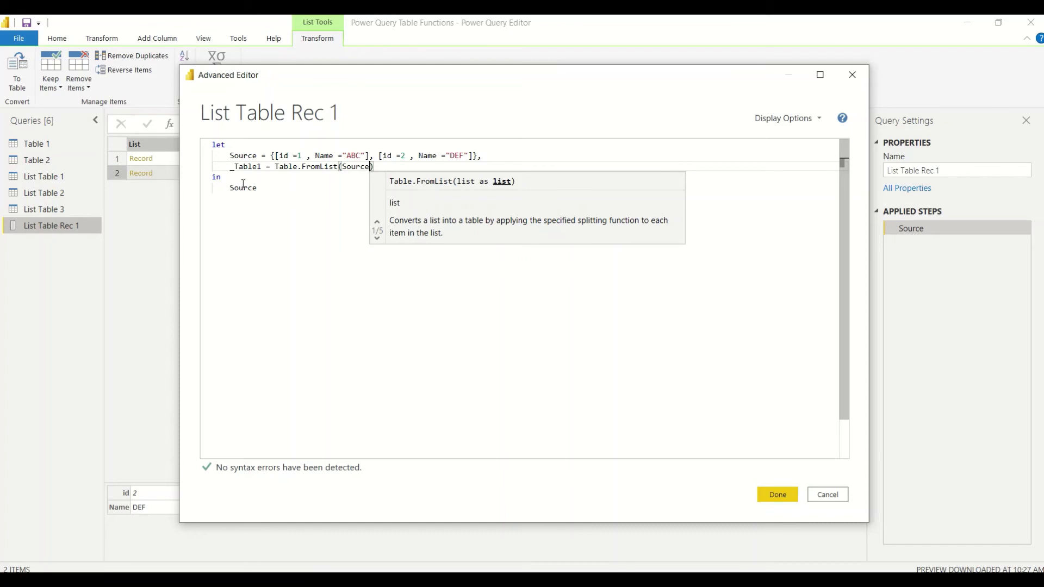
Make the query return _Table1 after 'in' and apply the code.
double_click(236, 167)
key("ctrl+c")
double_click(237, 187)
key("ctrl+v")
left_click(778, 495)
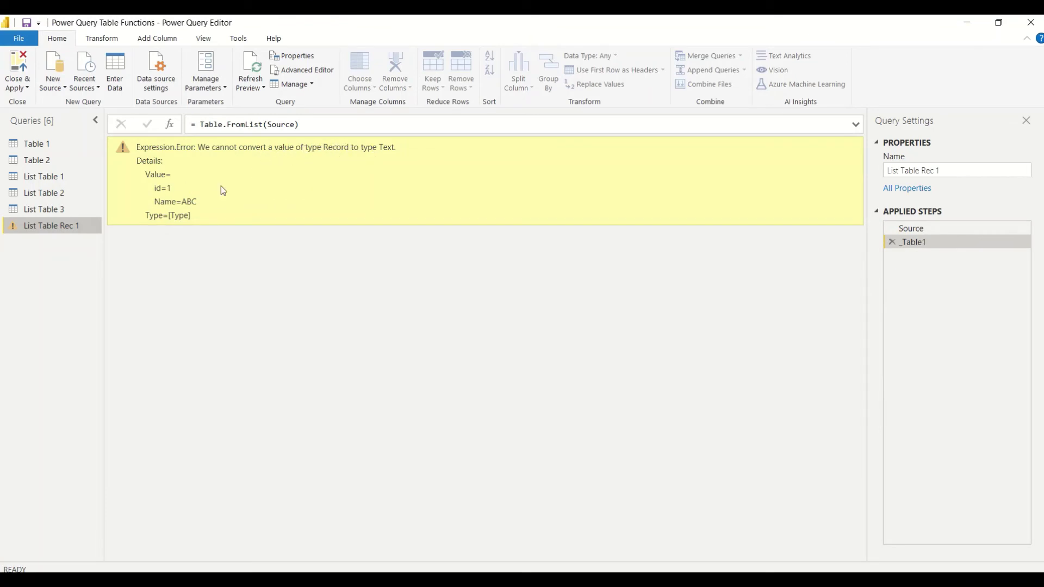
Inspect the Table.FromList(Source) line in List Table Rec 1's Advanced Editor, then close it.
right_click(65, 231)
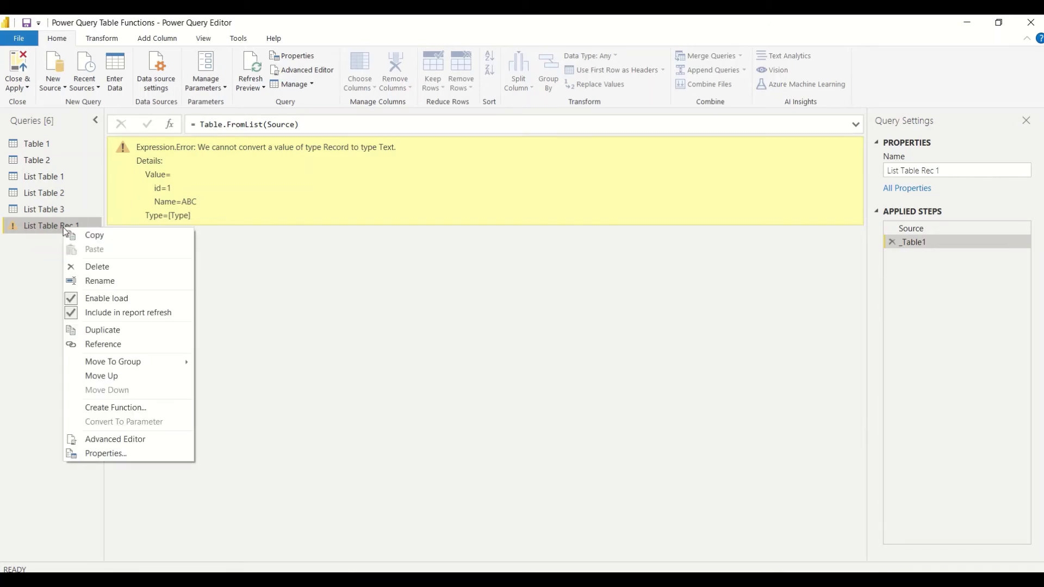
left_click(112, 440)
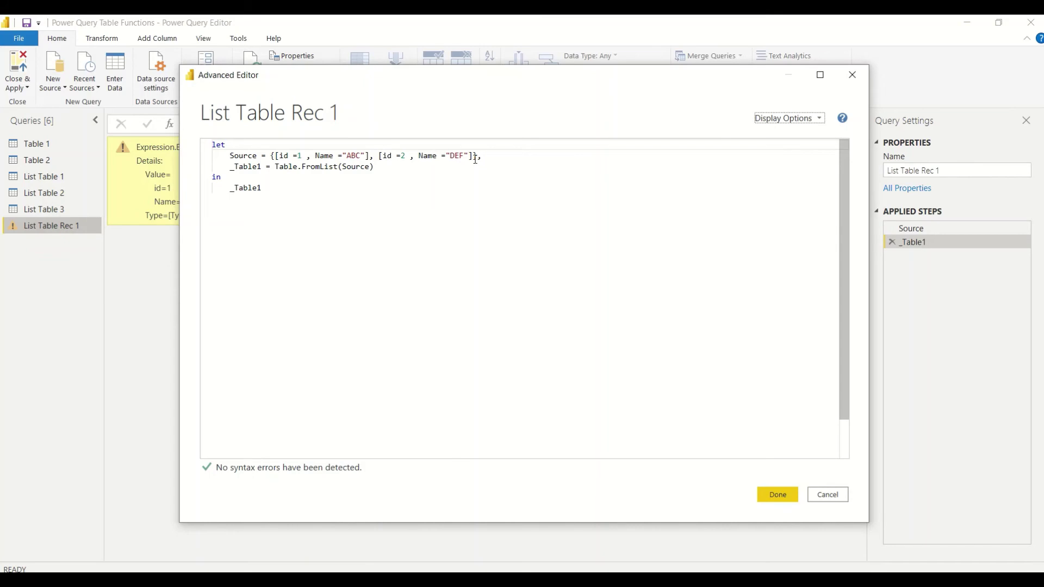
left_click(372, 167)
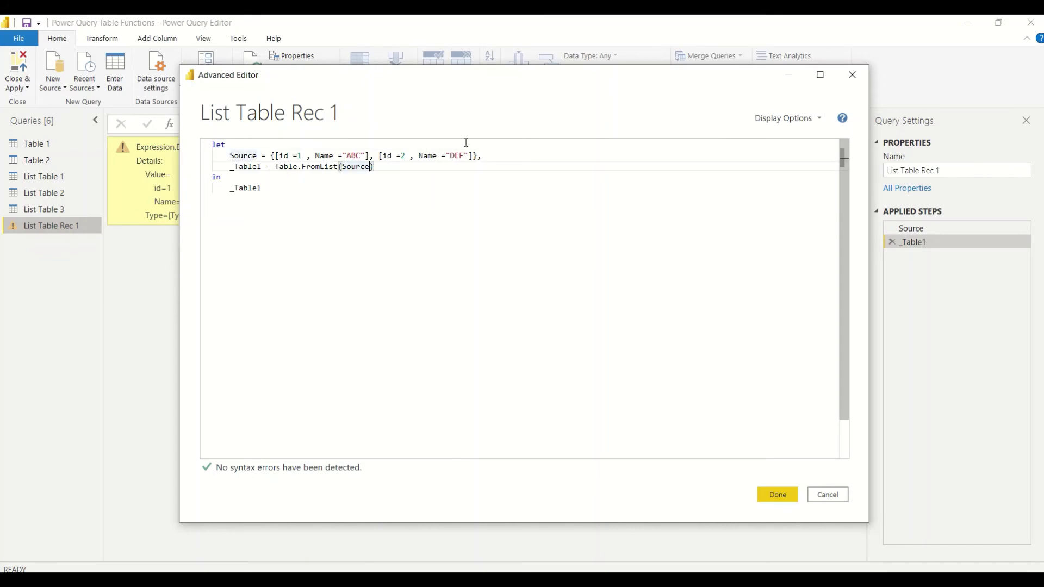
left_click(778, 494)
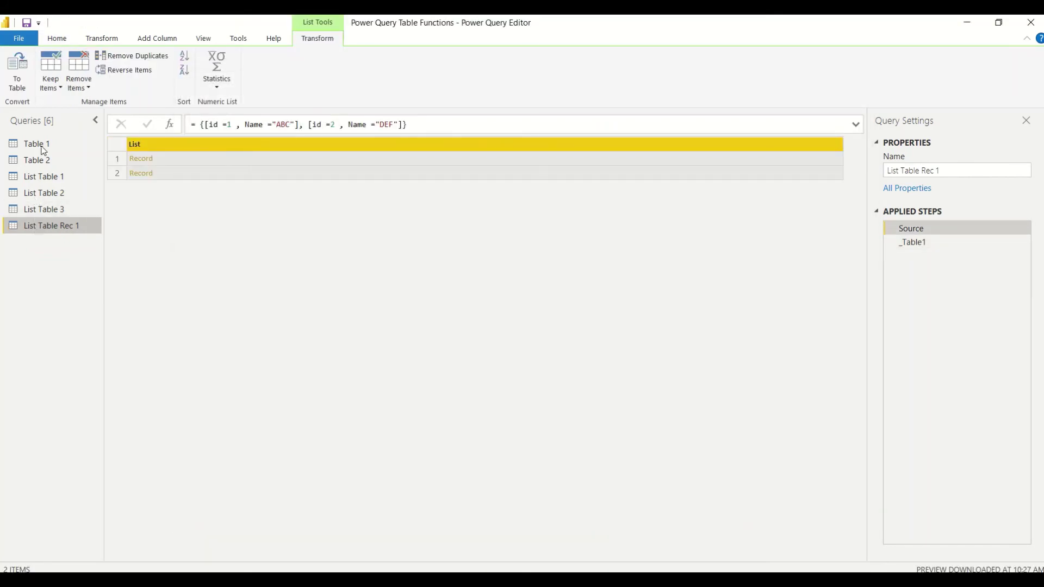
Create a new blank query named List Table Rec 2.
left_click(56, 38)
left_click(53, 79)
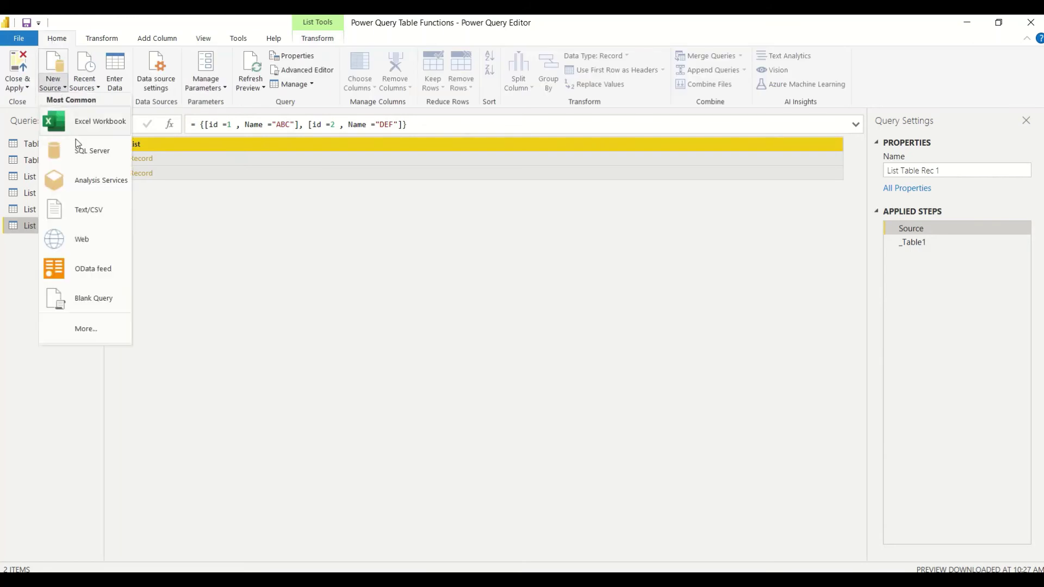
left_click(93, 298)
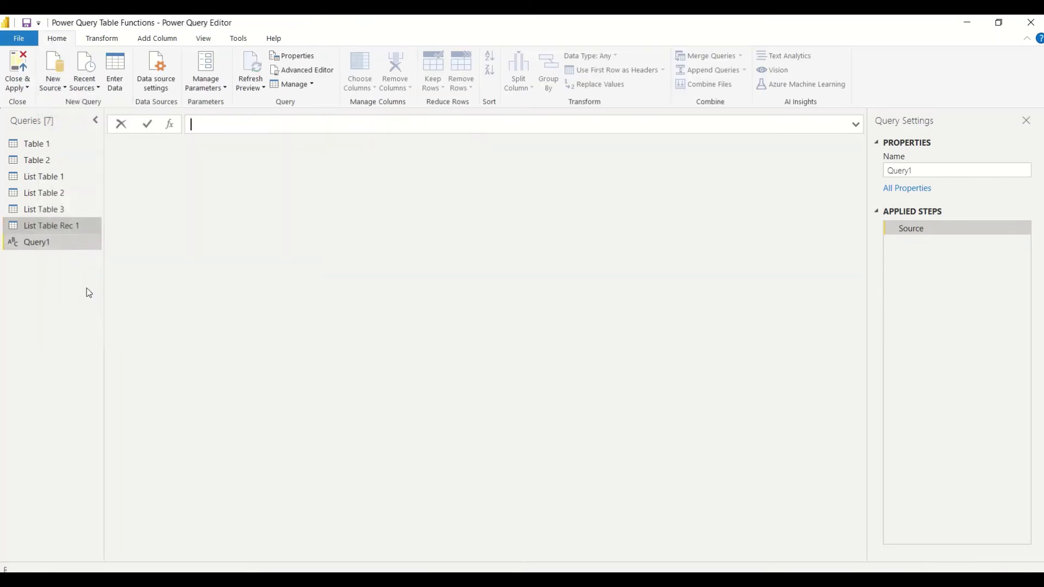
double_click(47, 243)
type("List ")
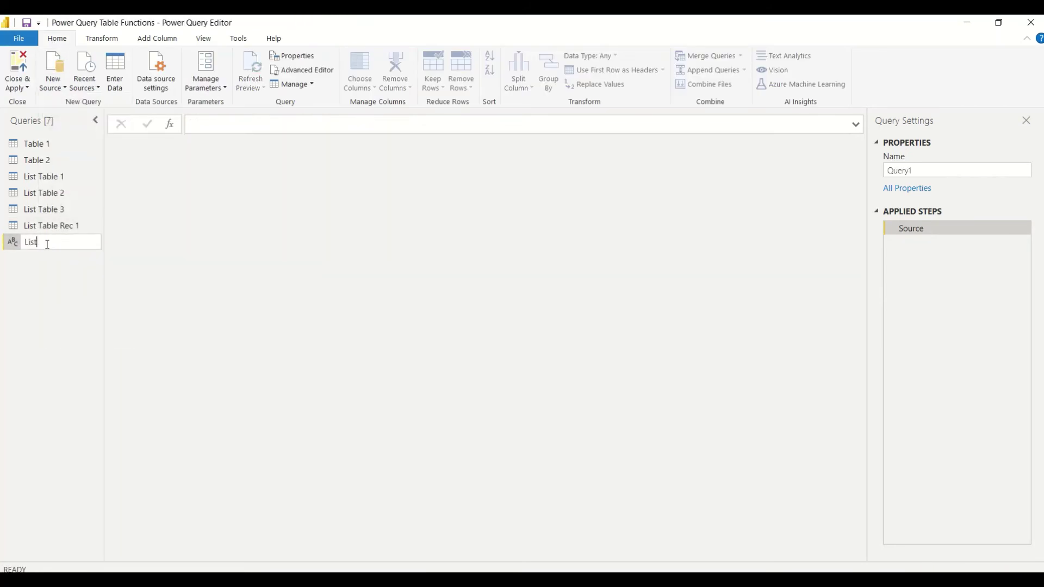
type("Table Rec 2")
In Advanced Editor, set Source to Table.FromList over the pasted list of two id/Name records.
right_click(58, 250)
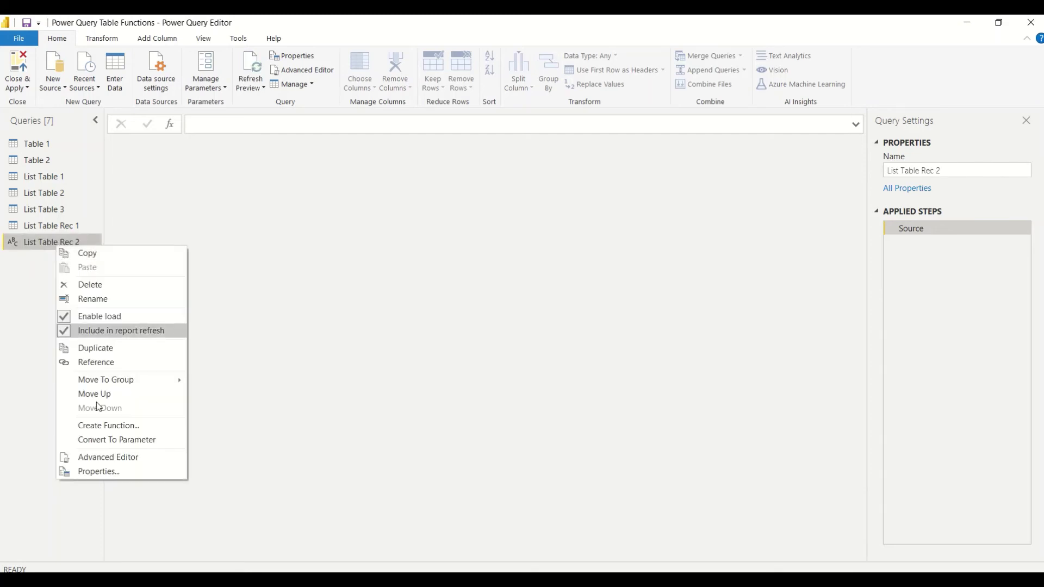
left_click(110, 459)
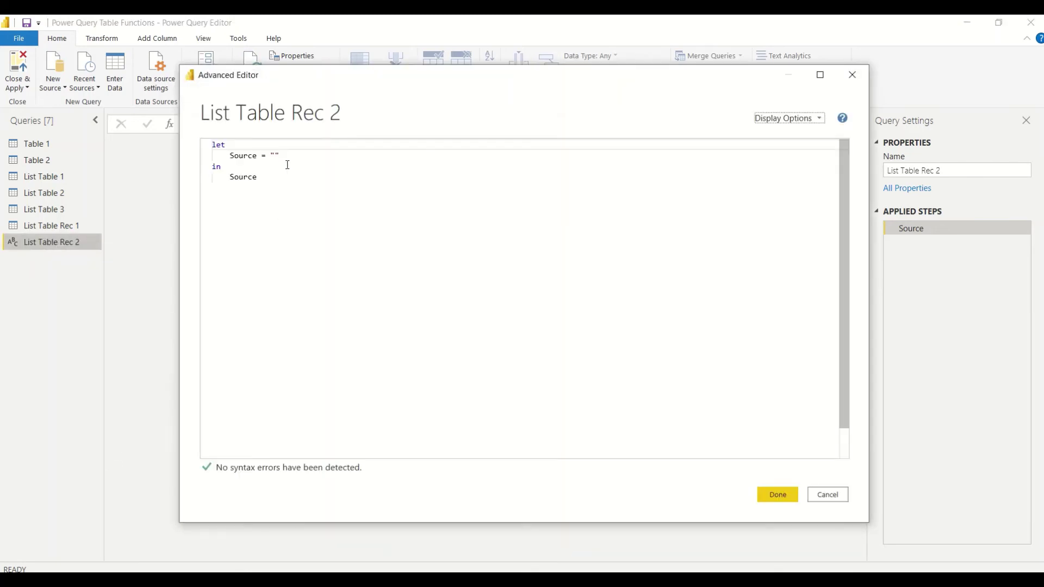
double_click(274, 156)
key("ctrl+v")
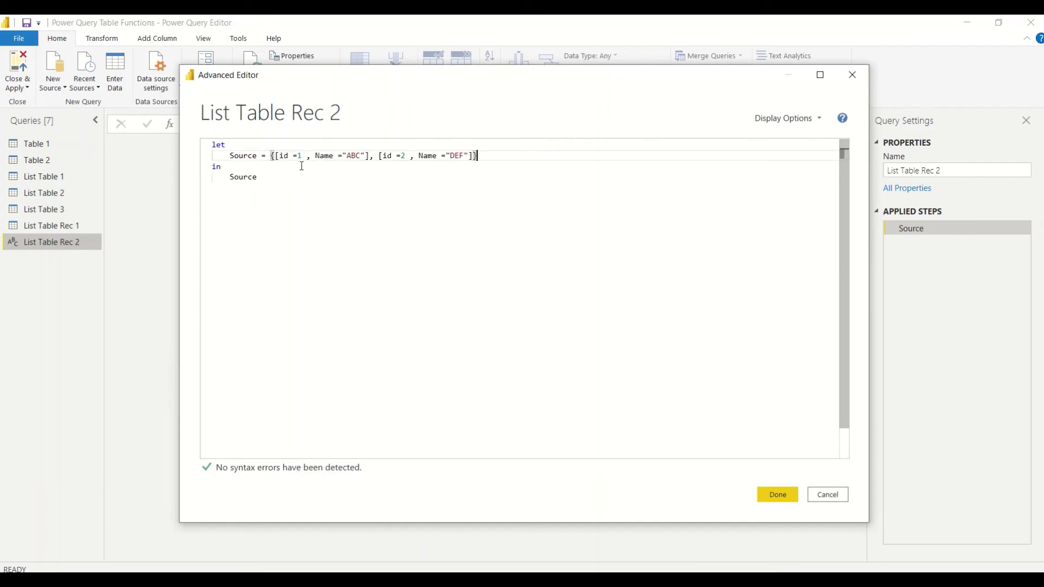
type("Table.")
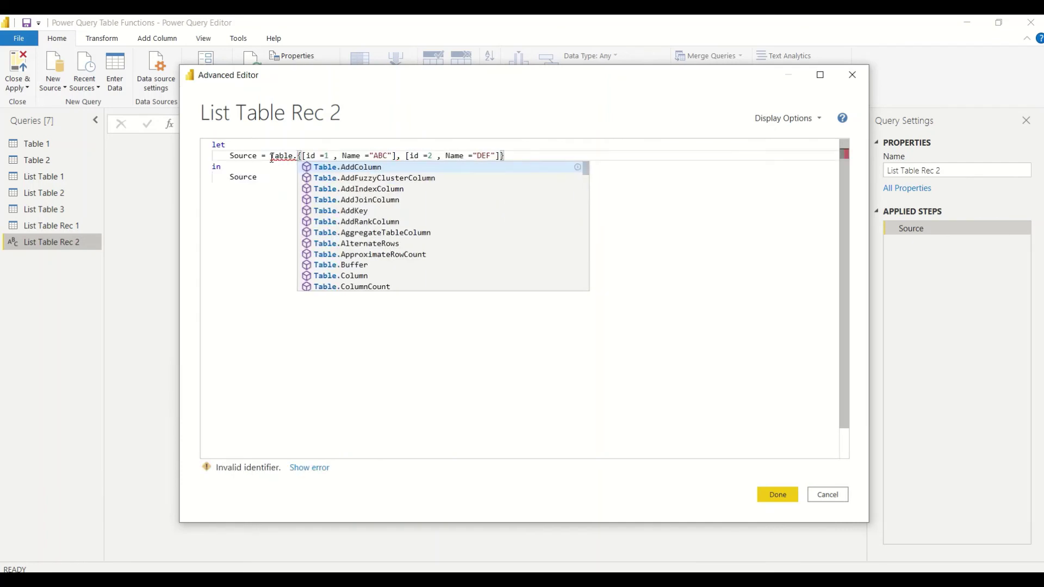
type("FromList(")
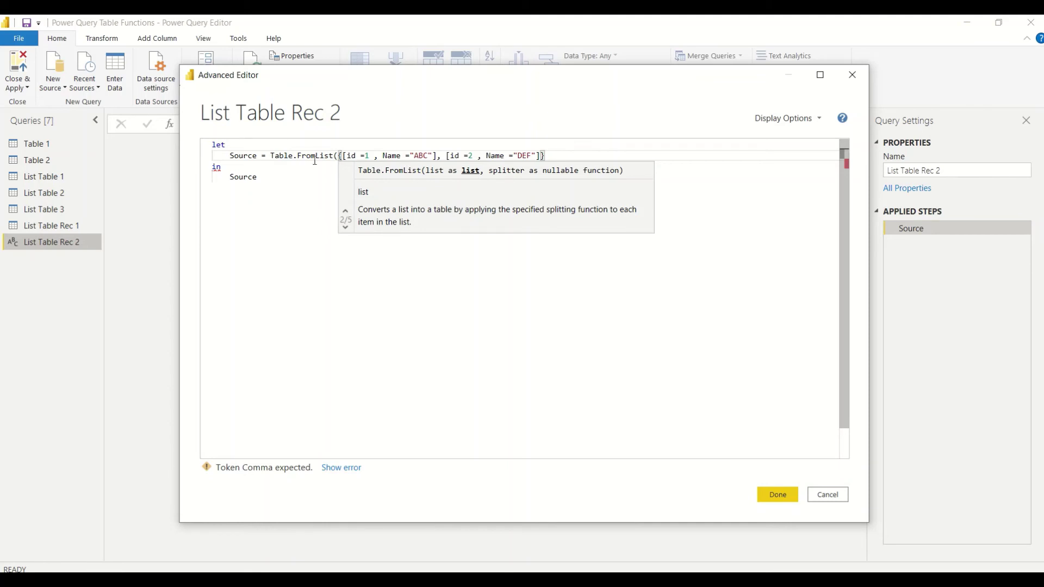
left_click(547, 155)
Add Splitter.SplitByNothing and null as Table.FromList arguments and apply the code.
type(", Spl")
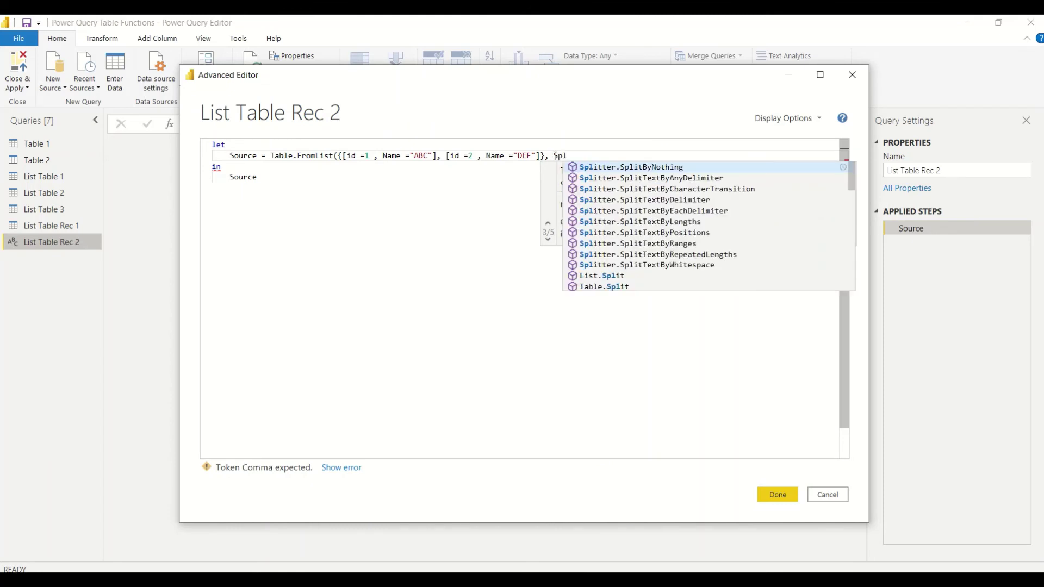
key("Tab")
type(")")
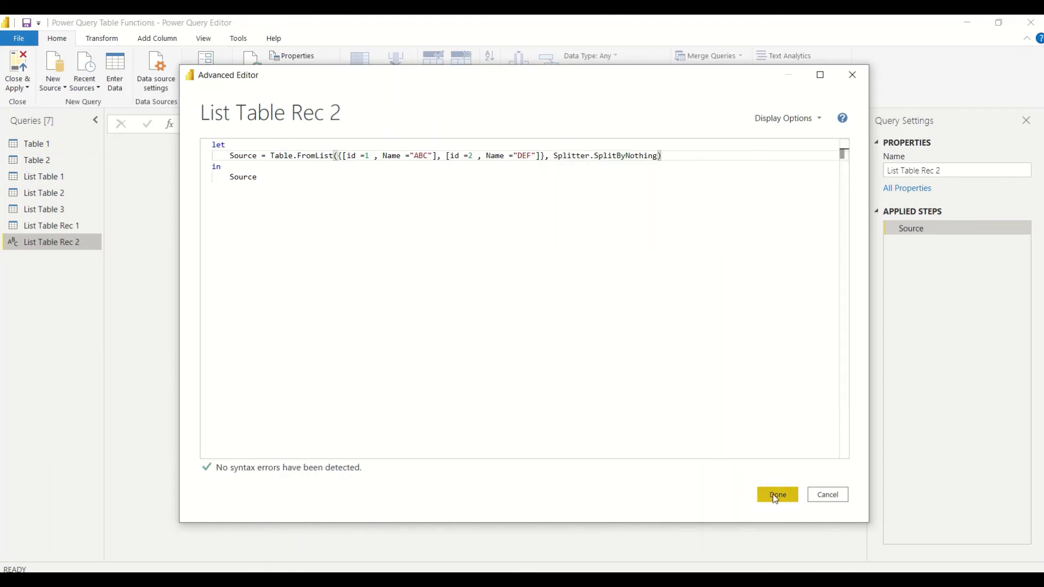
left_click(658, 156)
type(",null")
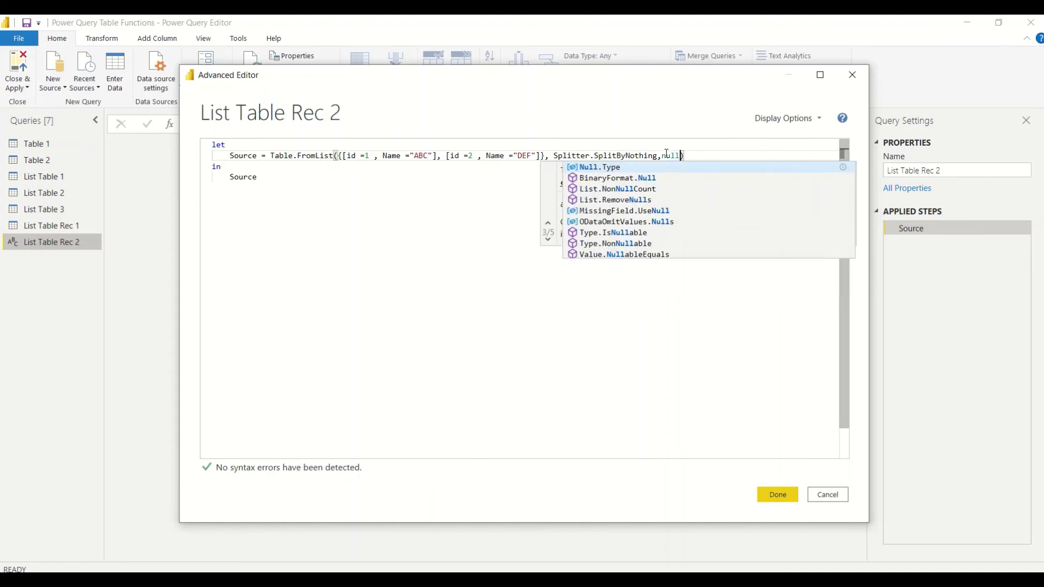
left_click(663, 314)
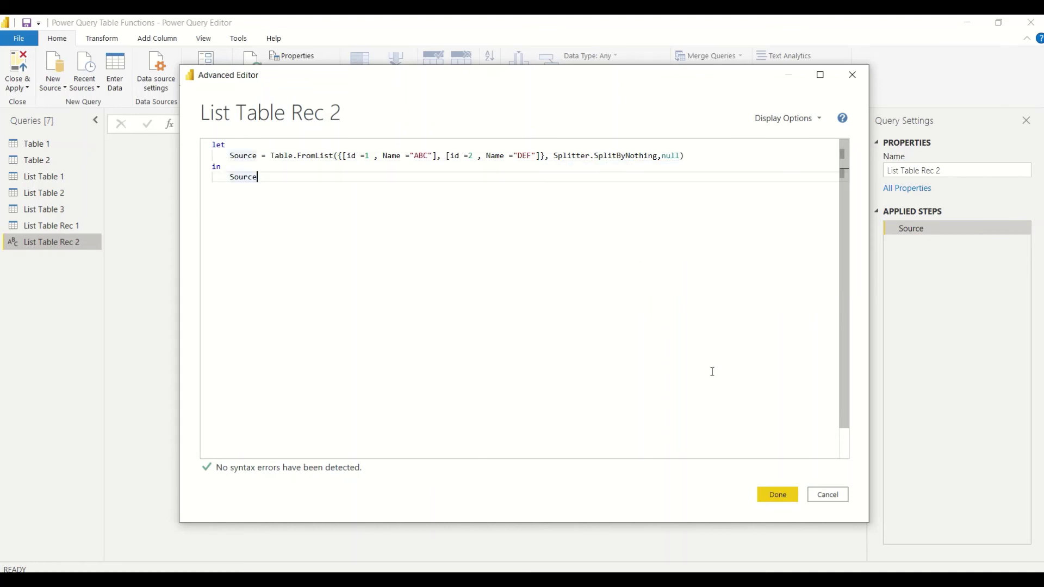
left_click(772, 496)
Add the missing () after Splitter.SplitByNothing in the formula bar.
left_click(588, 125)
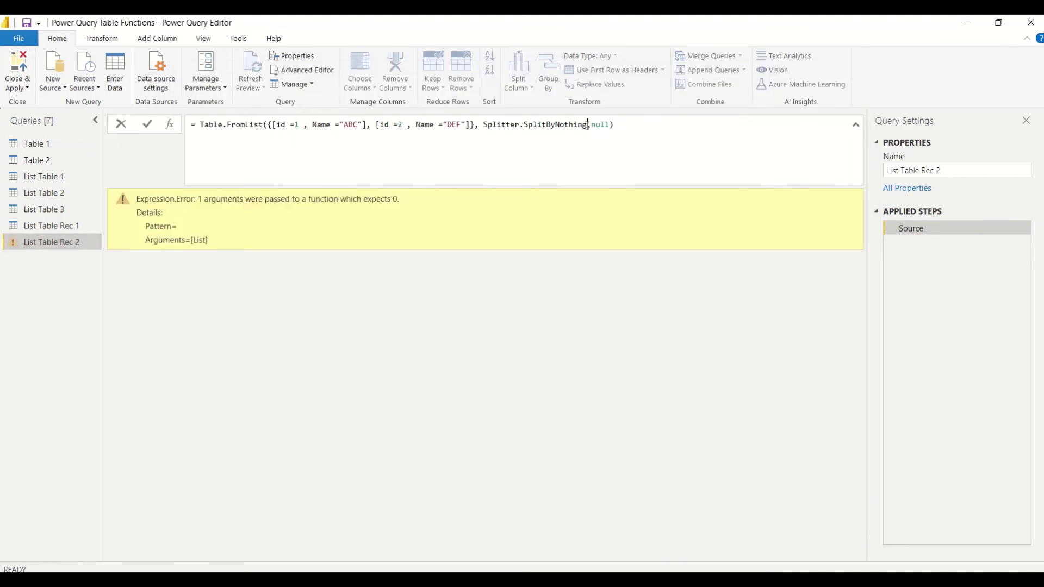
type("(")
key("Return")
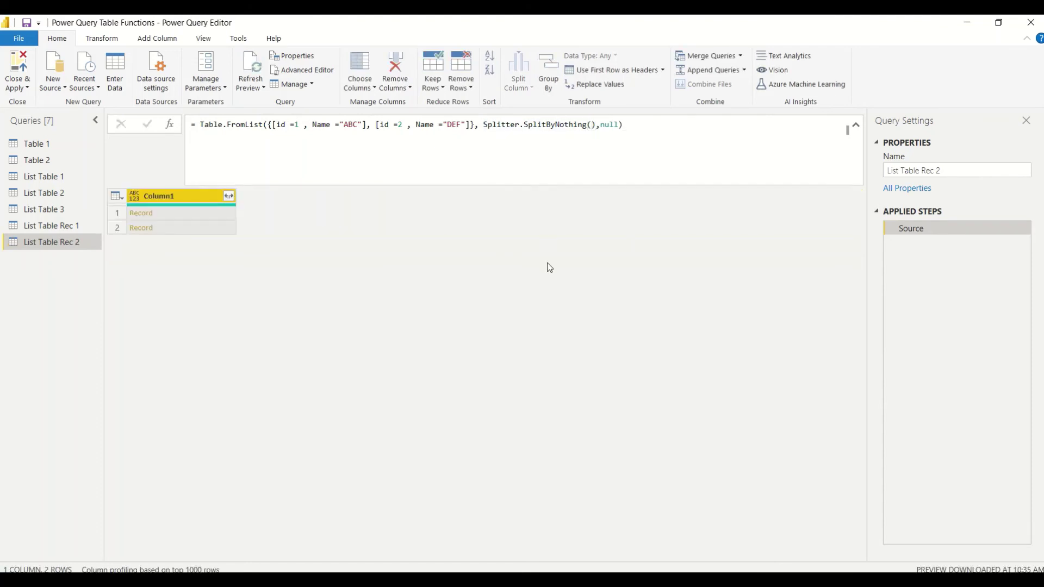
Expand Column1 into Column1.id (1, 2) and Column1.Name (ABC, DEF).
left_click(222, 219)
left_click(221, 228)
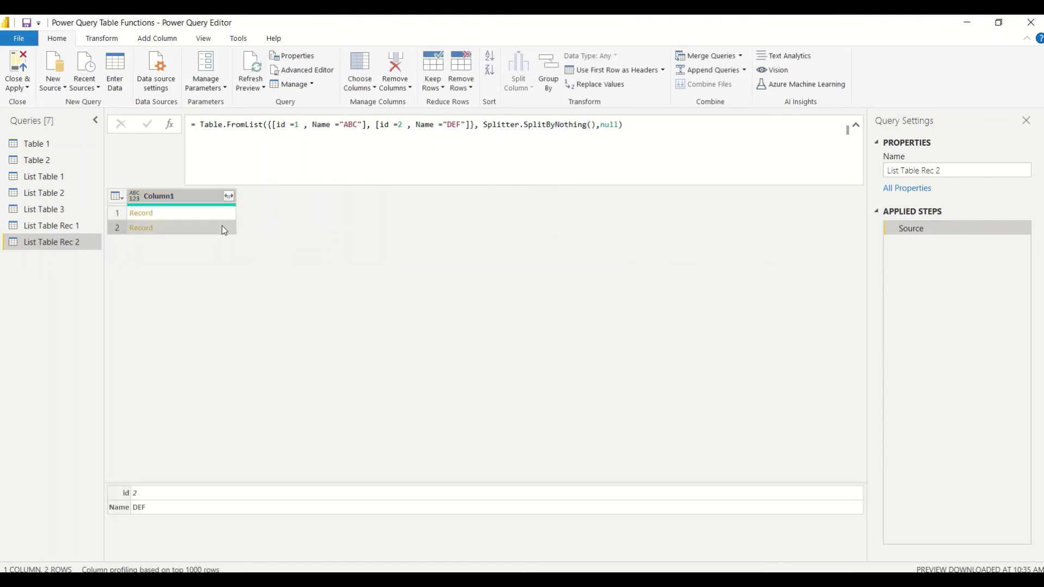
left_click(228, 196)
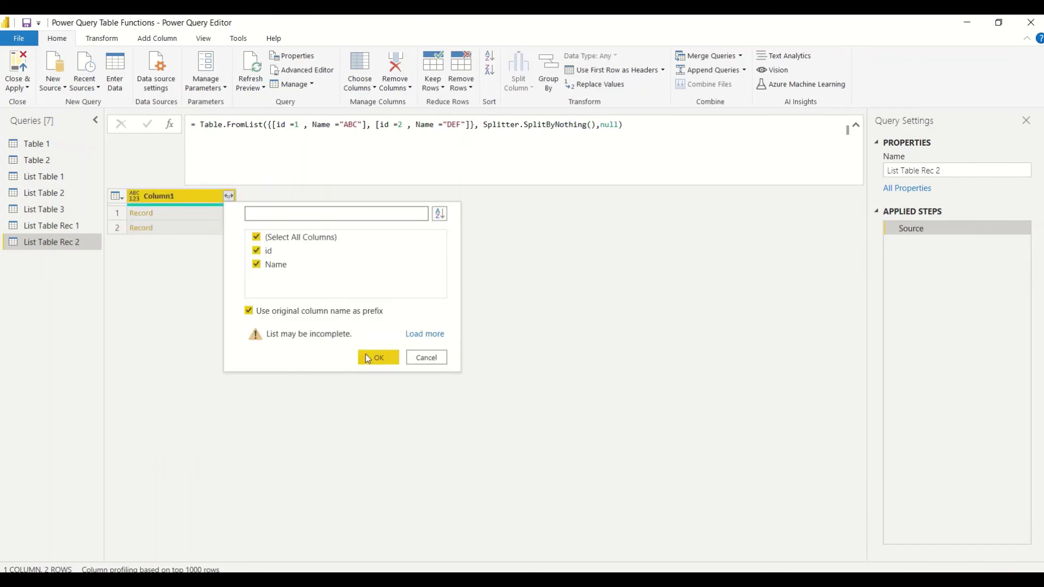
left_click(374, 357)
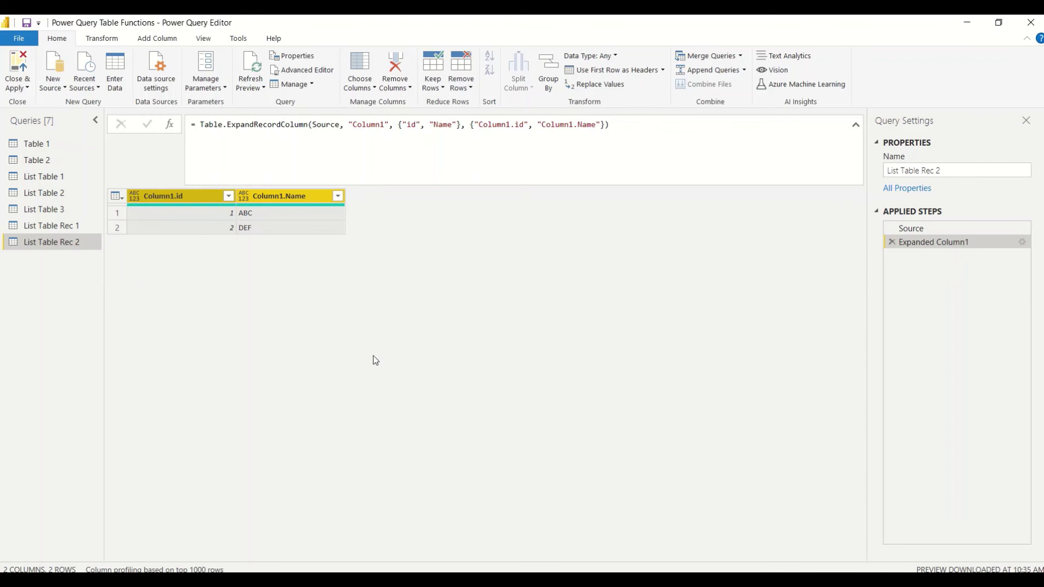
key("alt+Tab")
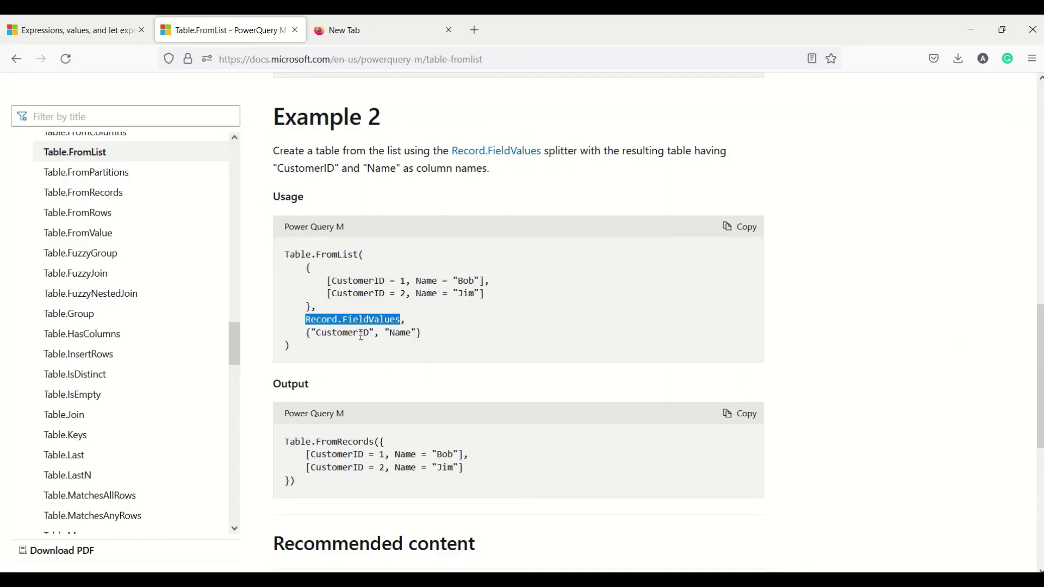
Check Example 2 on the Table.FromList docs page for the Record.FieldValues splitter and column-name list.
key("alt+Tab")
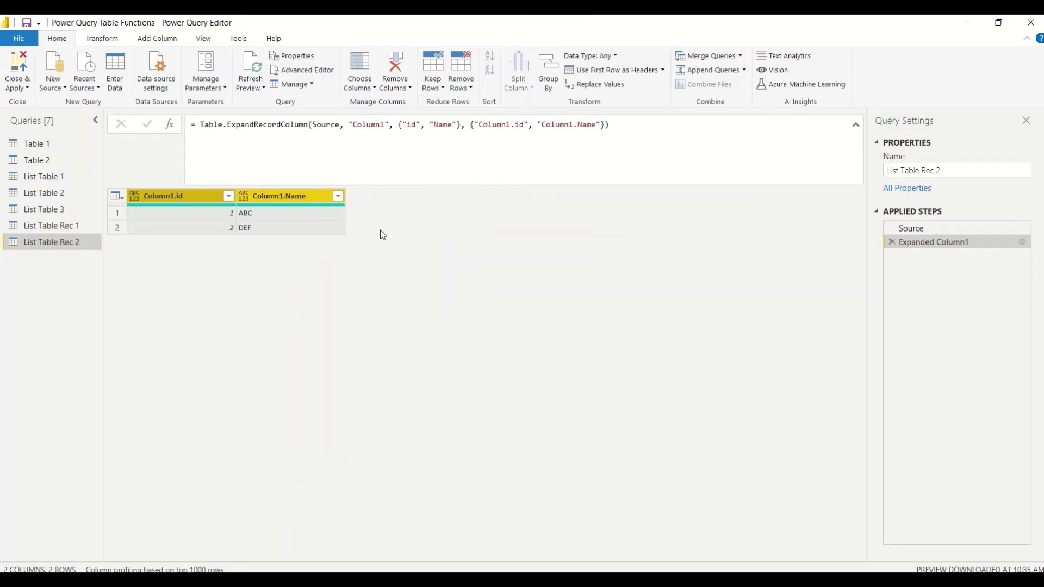
key("alt+Tab")
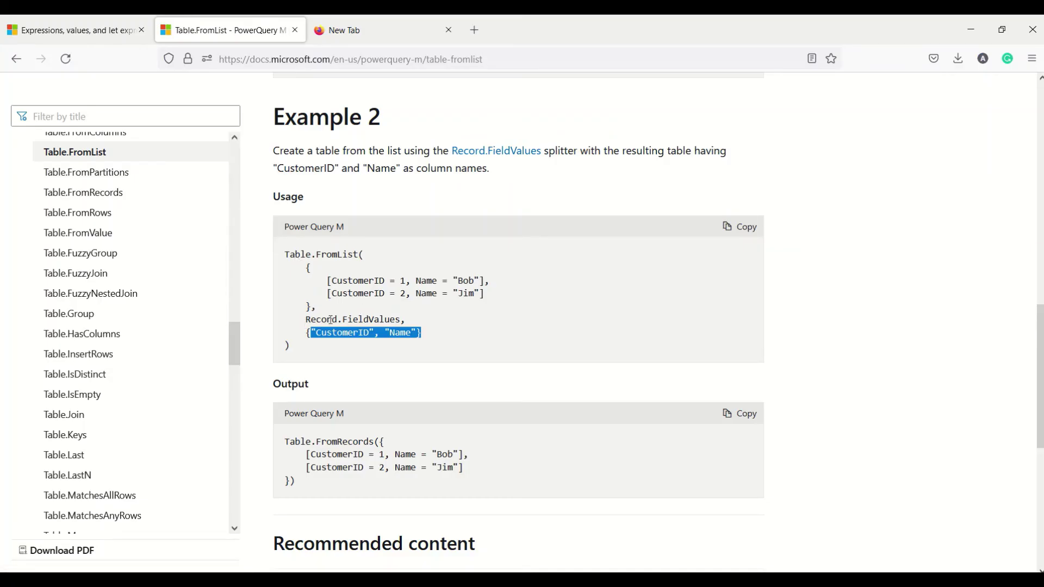
left_click_drag(305, 320, 403, 320)
key("ctrl+c")
key("alt+Tab")
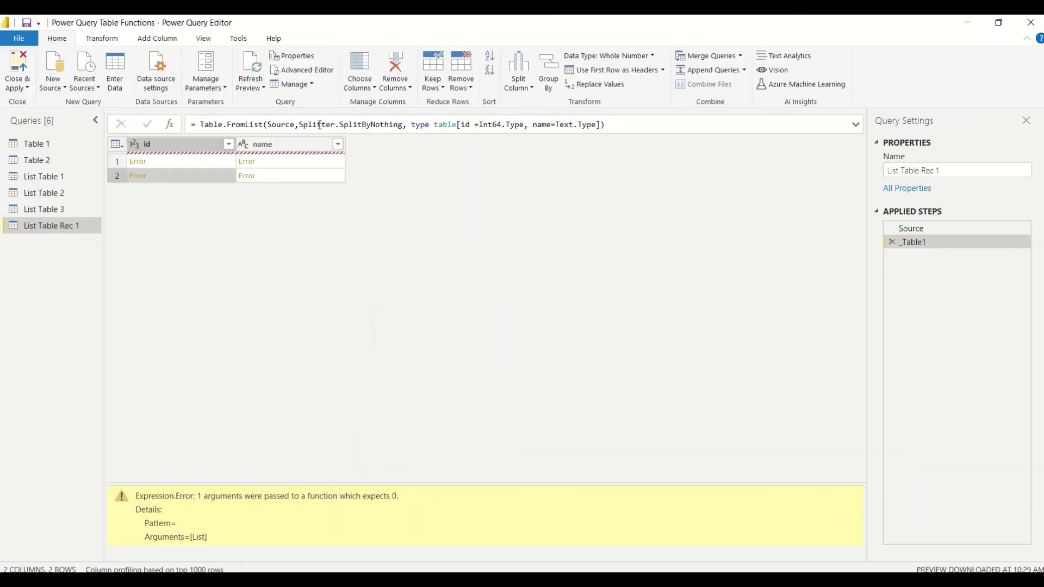
left_click(343, 125)
left_click_drag(299, 125, 603, 124)
key("ctrl+v")
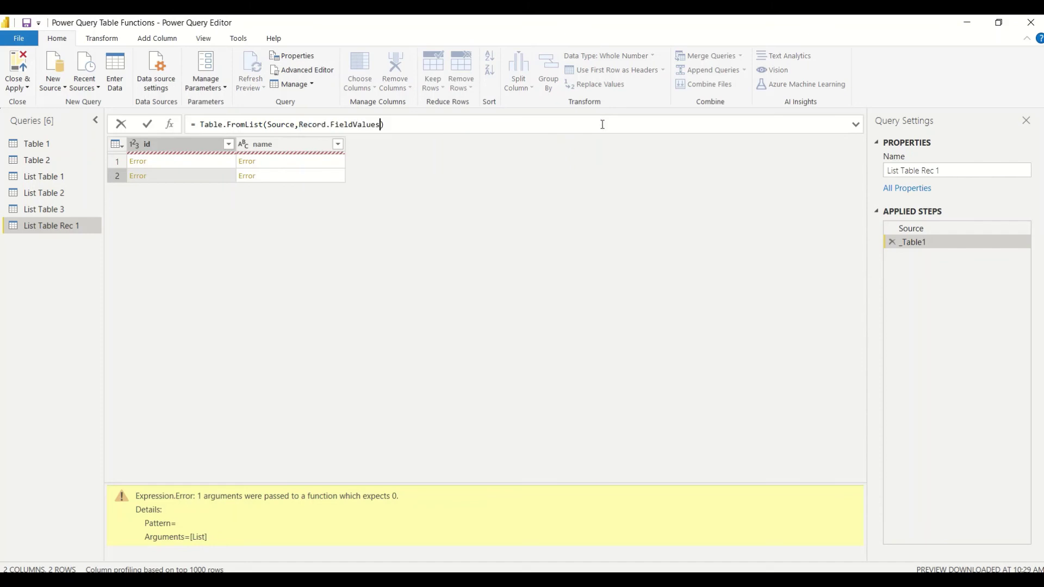
key("Return")
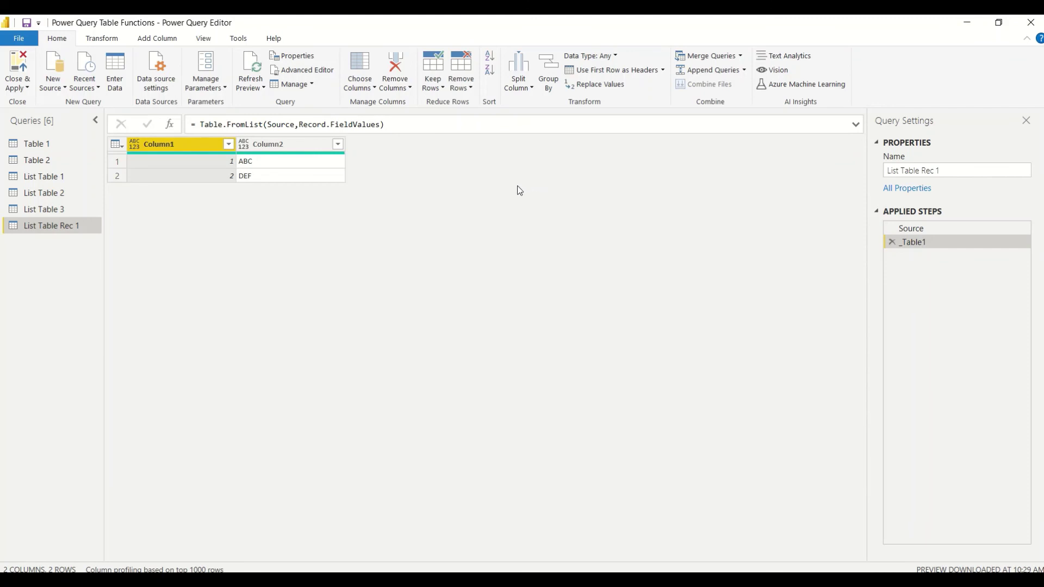
left_click(383, 126)
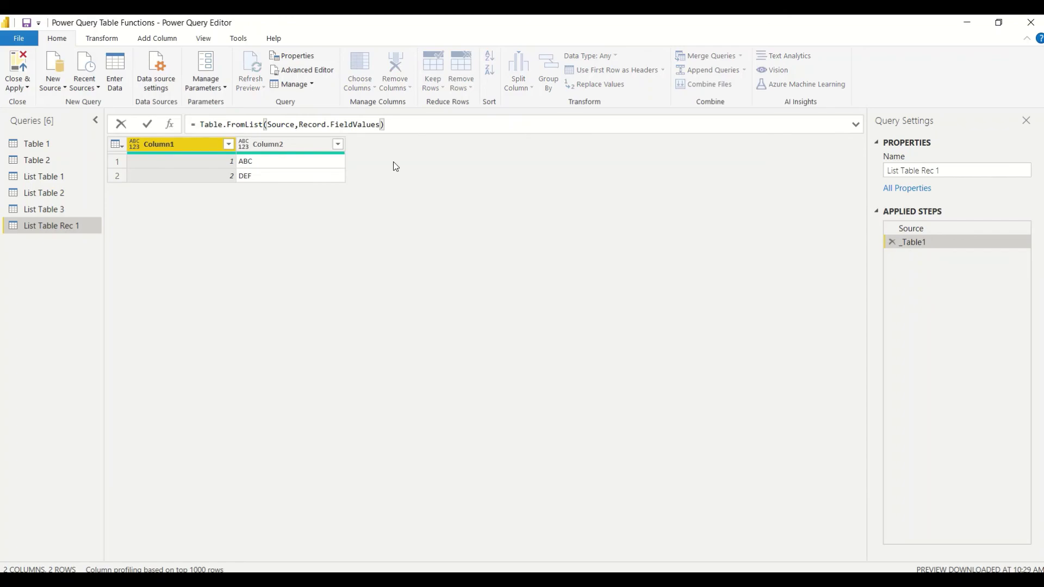
key("alt+Tab")
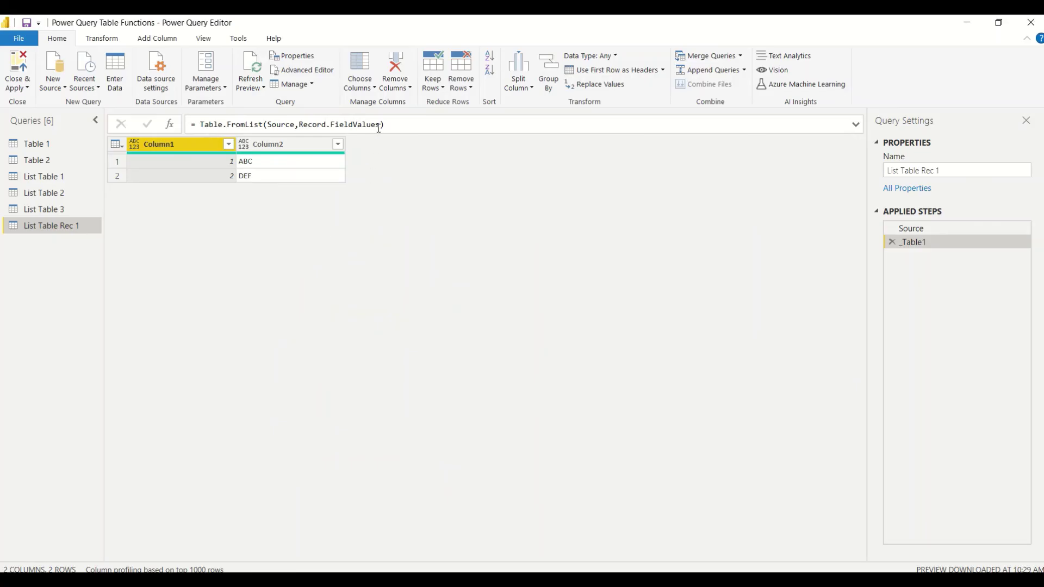
left_click(380, 125)
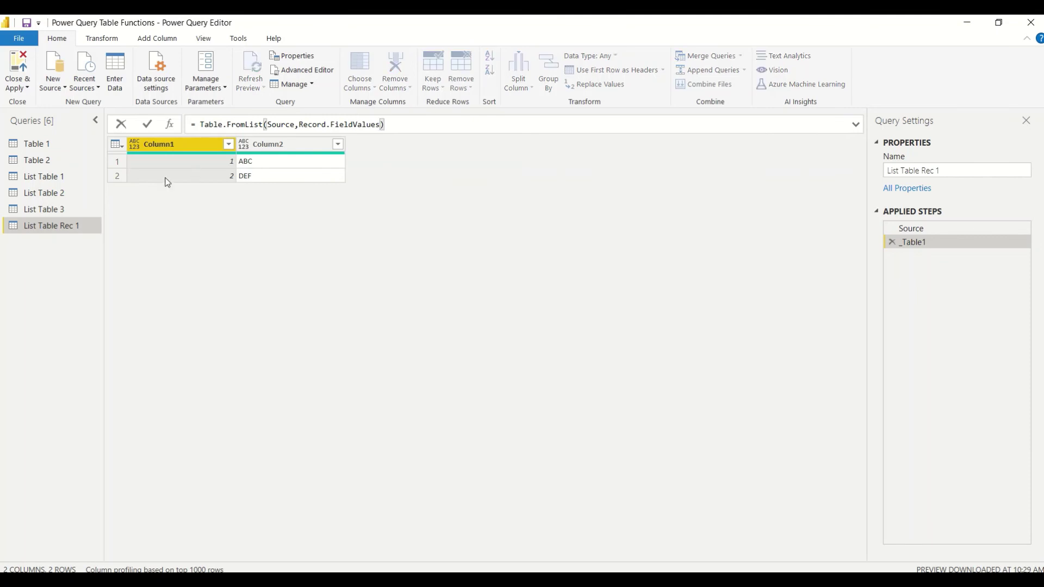
key("Escape")
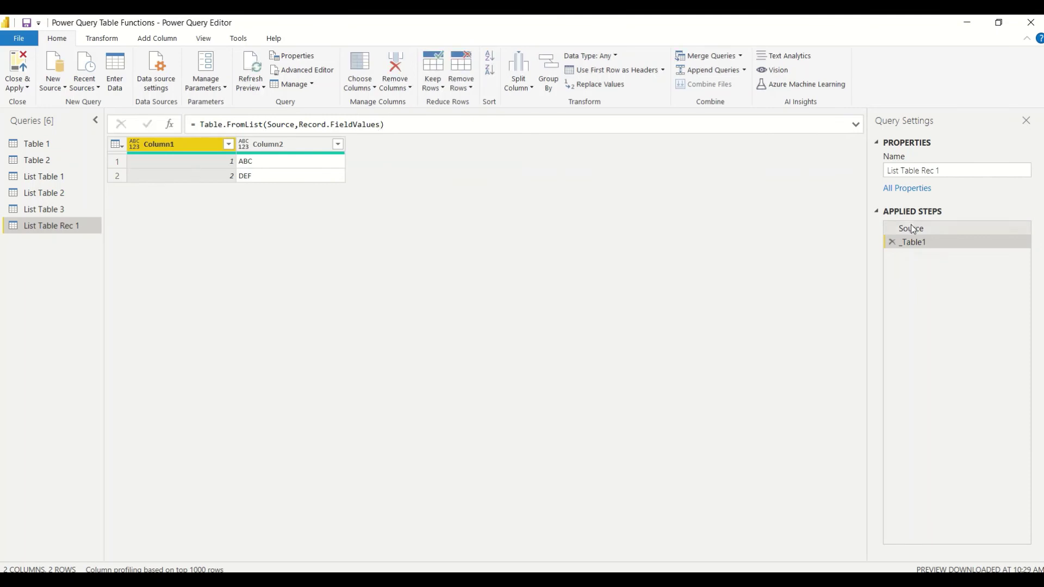
left_click(910, 229)
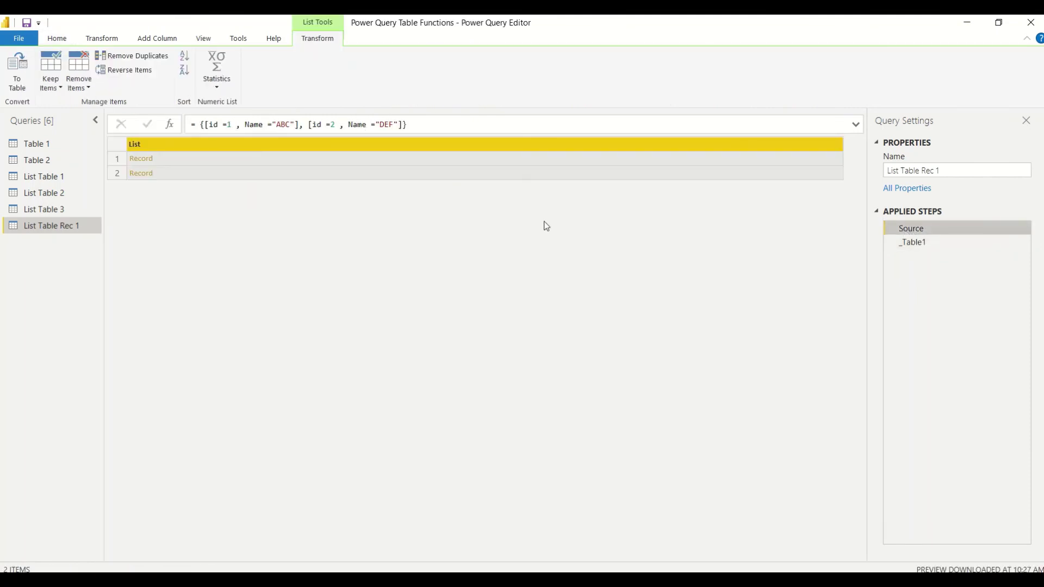
left_click(310, 163)
left_click(276, 173)
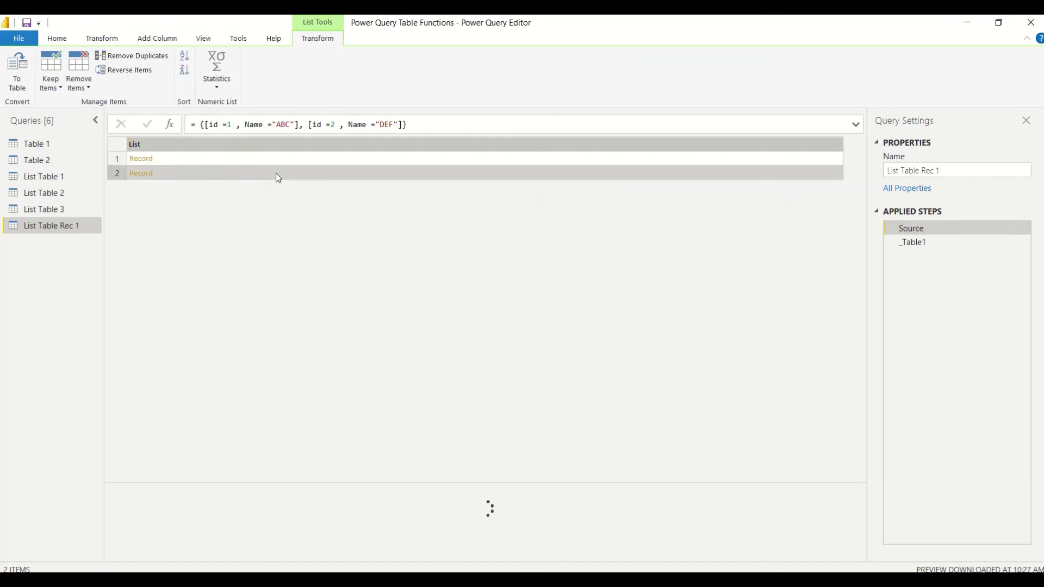
left_click(915, 241)
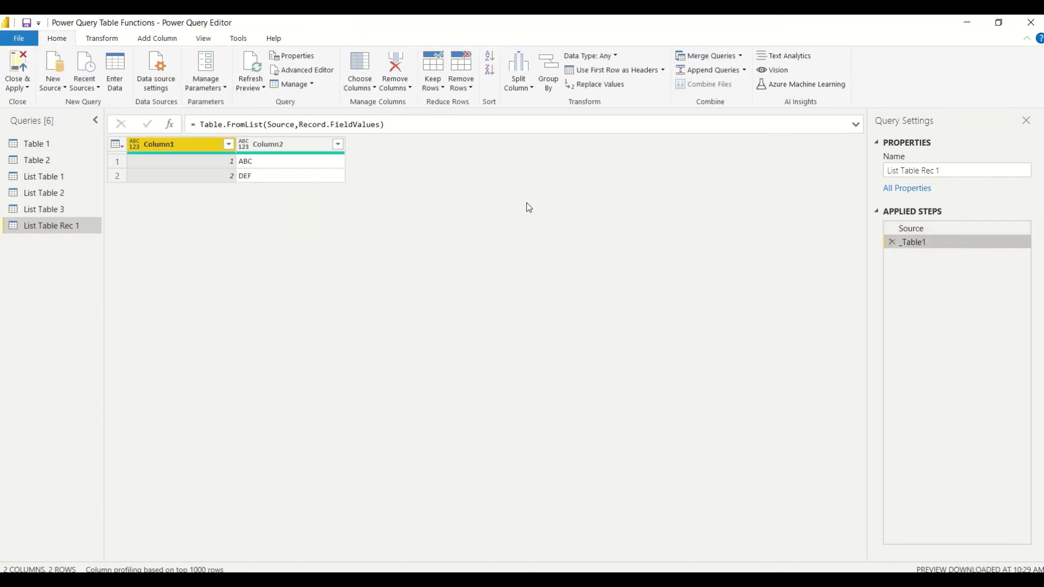
left_click(381, 124)
Add {"id", "Name"} as the third Table.FromList argument and commit the formula.
type(", \"")
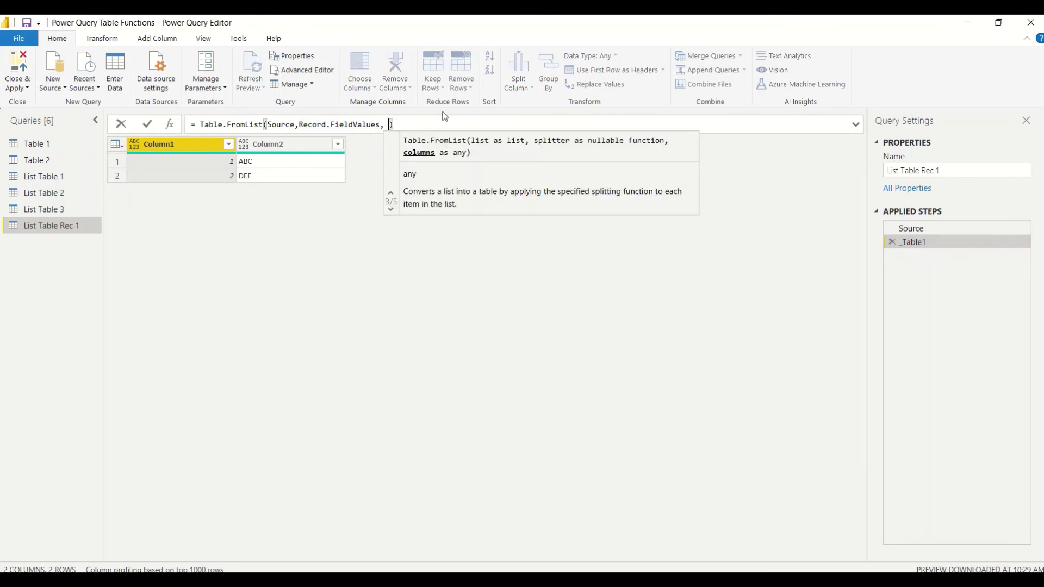
type("\"")
key("BackSpace")
key("BackSpace")
type("{\"")
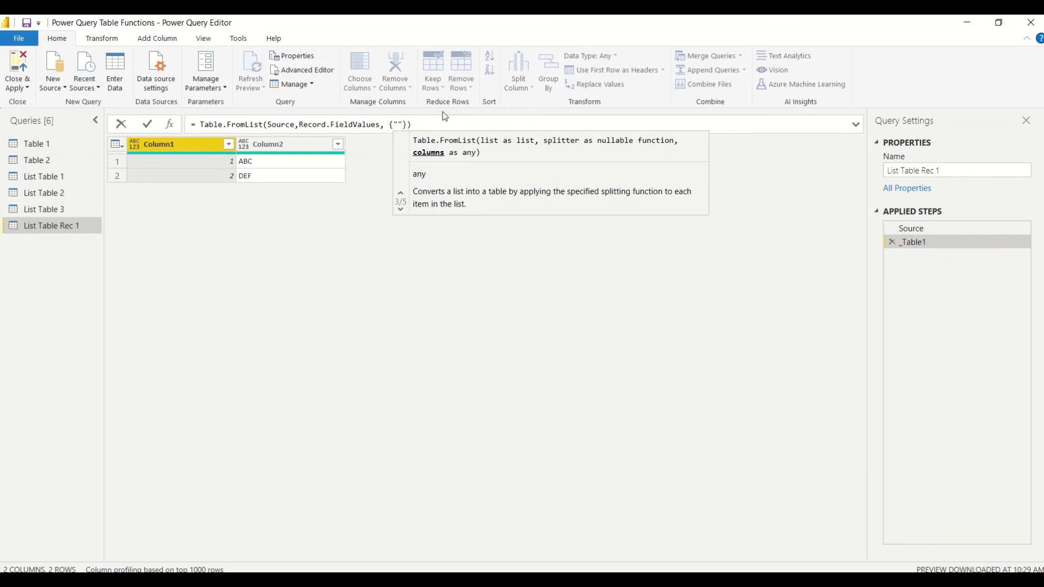
type("id\", ")
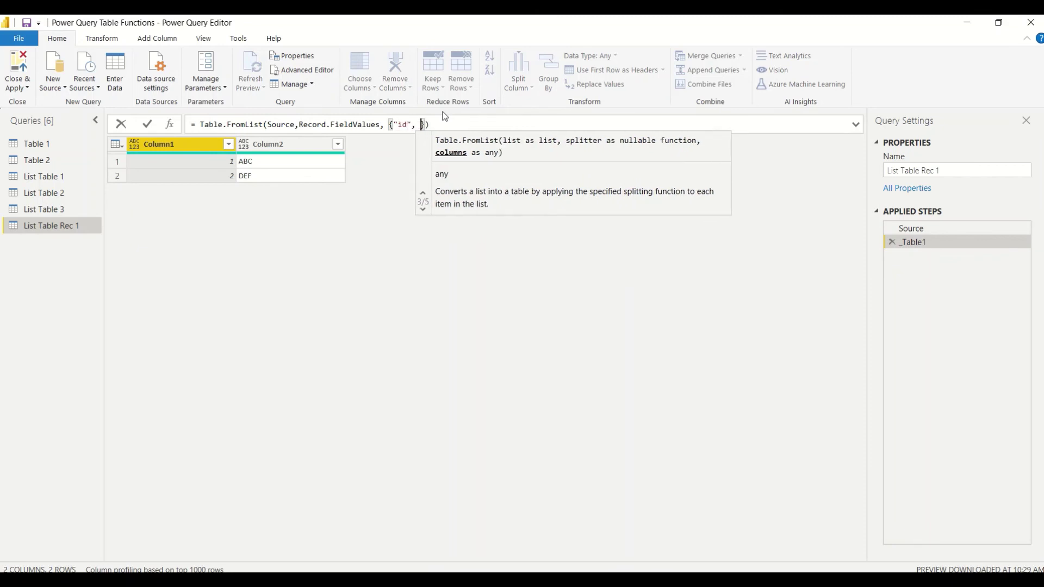
type("\"Name")
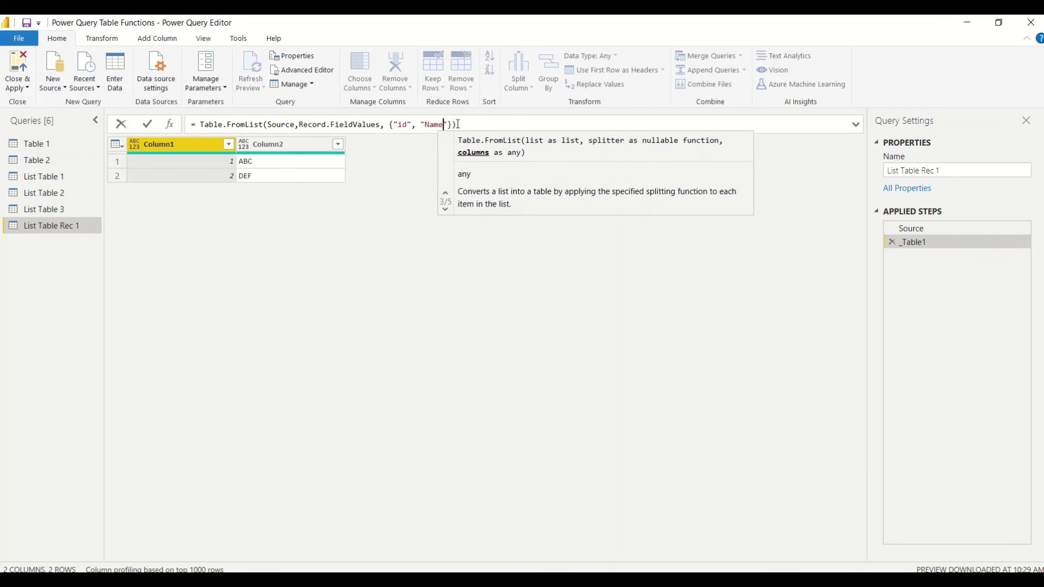
key("Return")
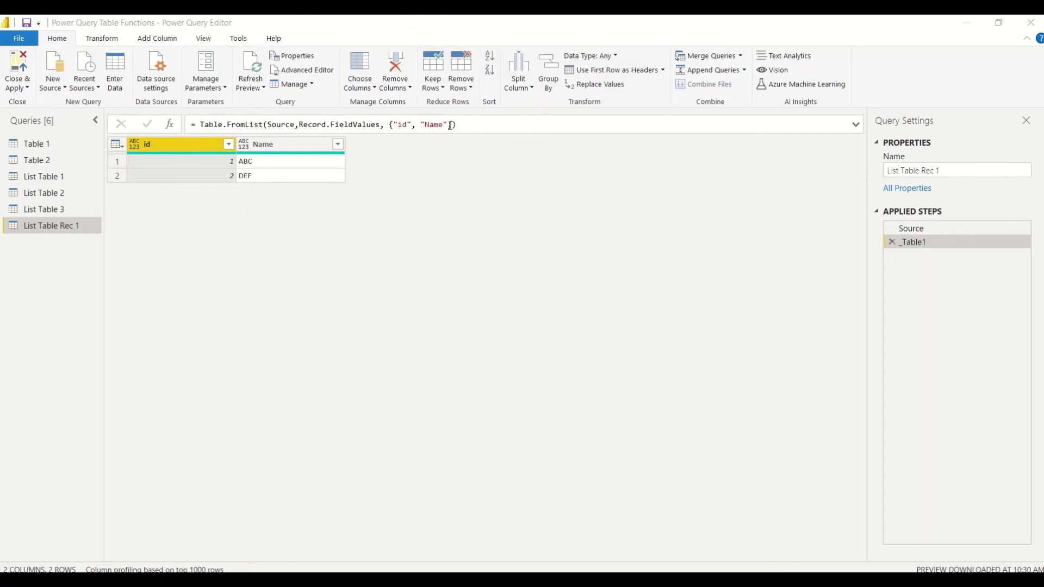
Replace the column-name list's opening brace with 'type table ['.
left_click(389, 126)
type("tyep")
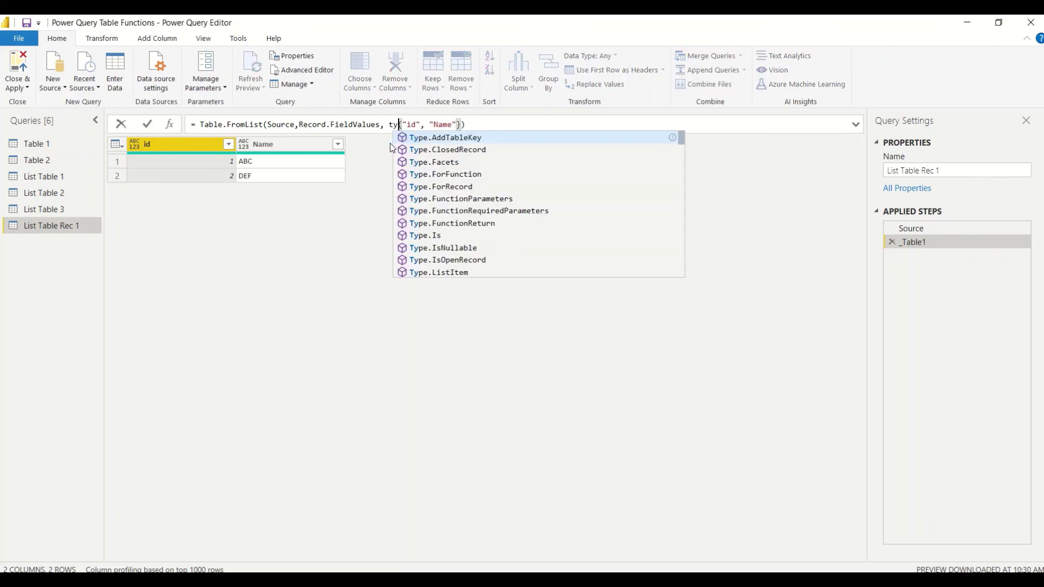
key("BackSpace")
key("BackSpace")
key("BackSpace")
type("pe")
key("BackSpace")
key("BackSpace")
type("ype")
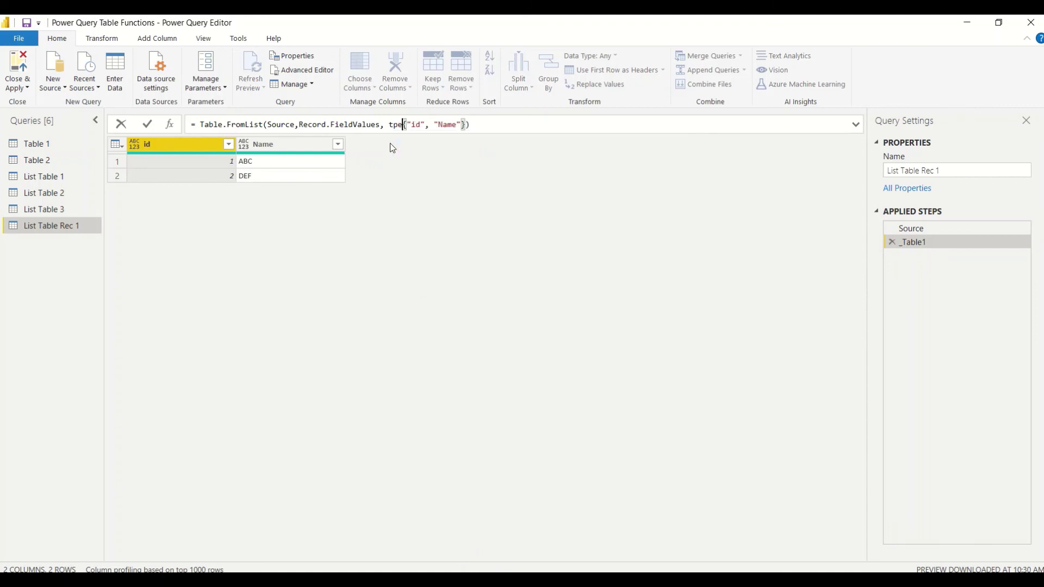
type(" table")
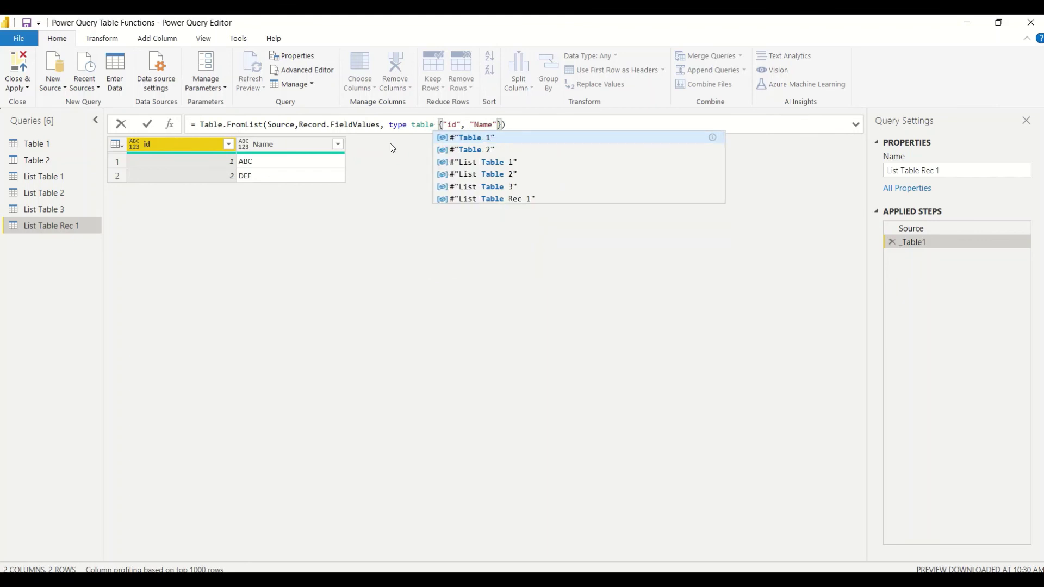
key("Delete")
type("[")
Declare the columns as id = Int64.Type and Name = Text type, close the bracket, and apply.
key("Right")
key("Right")
key("Right")
key("Right")
key("BackSpace")
key("BackSpace")
key("BackSpace")
key("BackSpace")
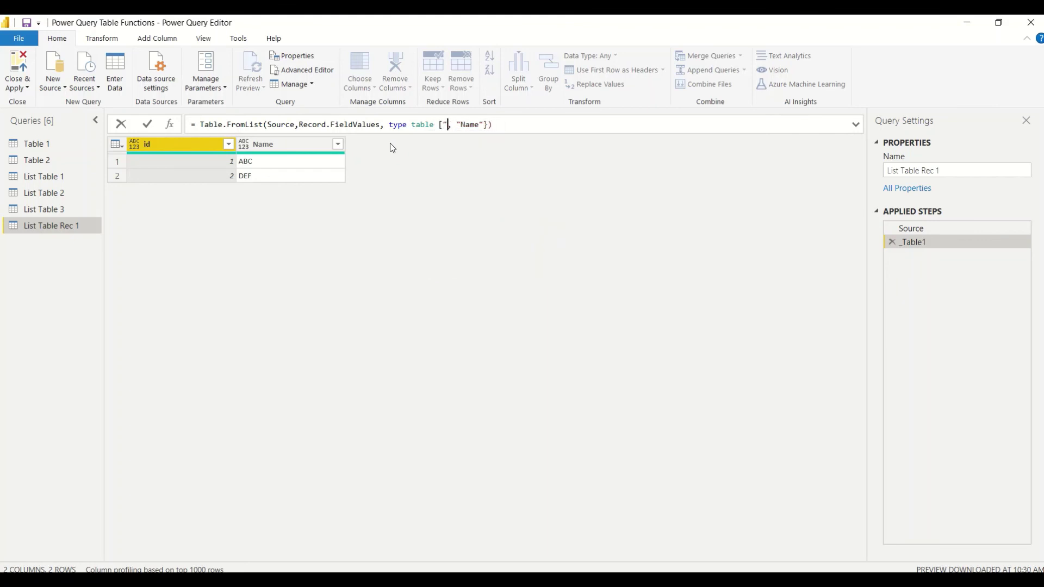
type("id = In")
type("t64")
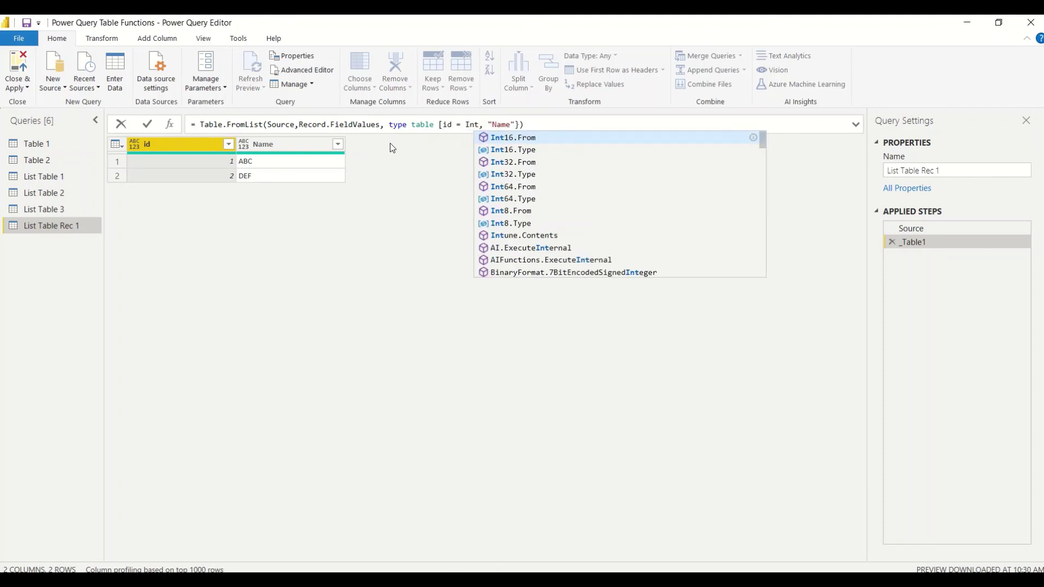
type(".Type")
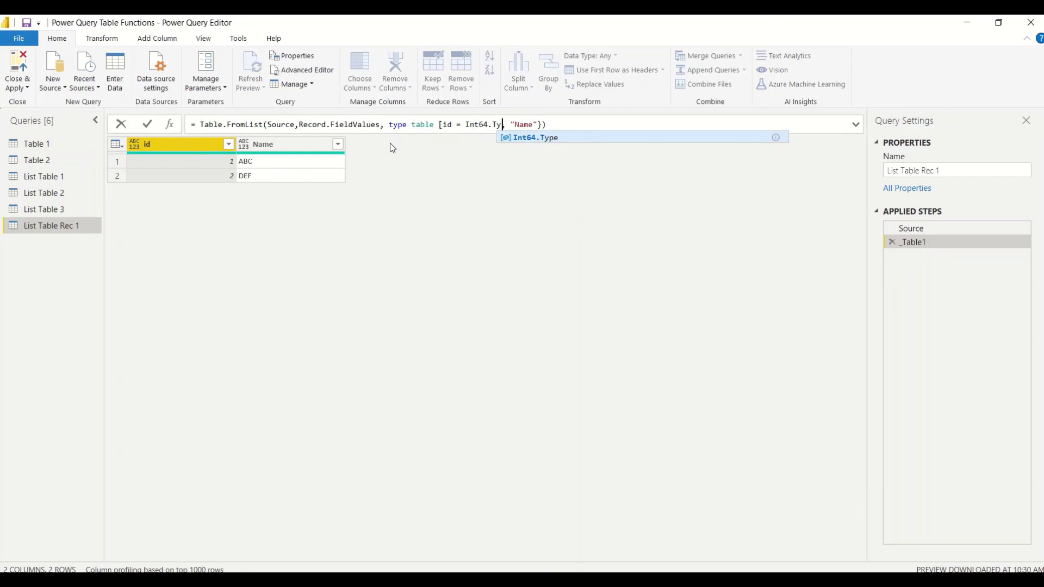
key("Right")
key("shift+Right")
key("shift+Right")
key("shift+Right")
key("shift+Right")
key("shift+Right")
key("shift+Right")
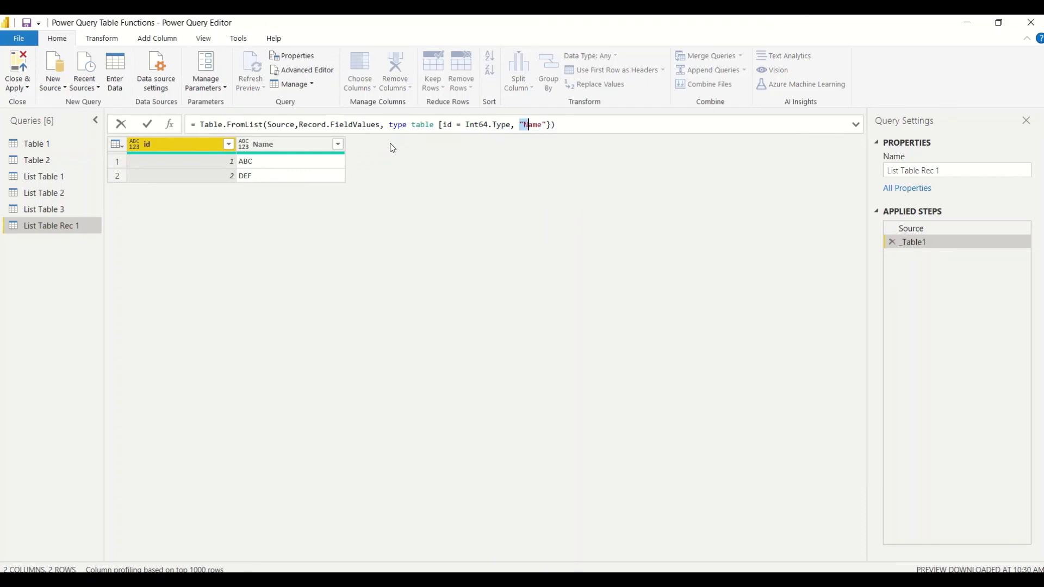
type("Name =")
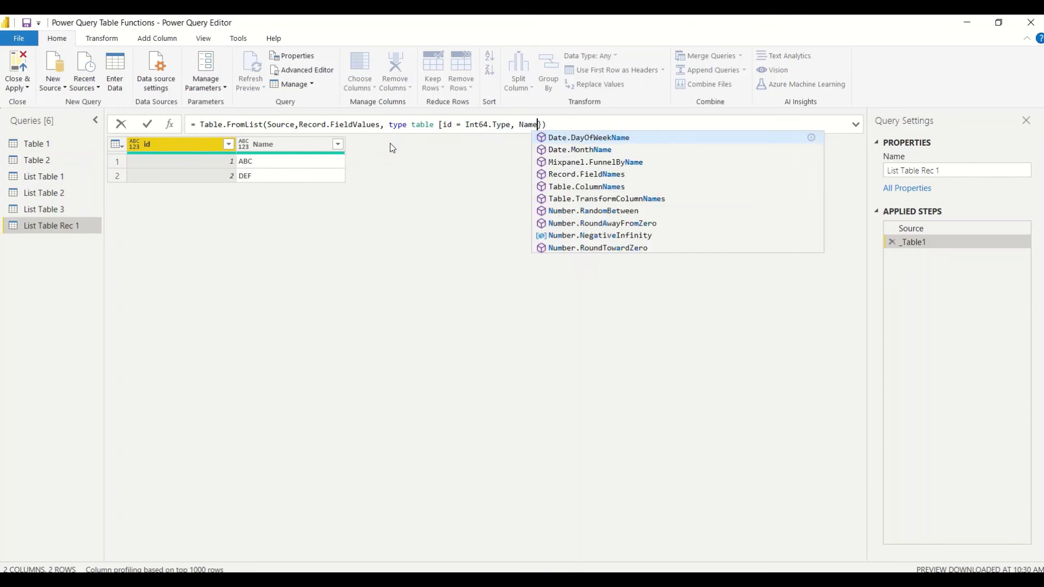
type(" Text")
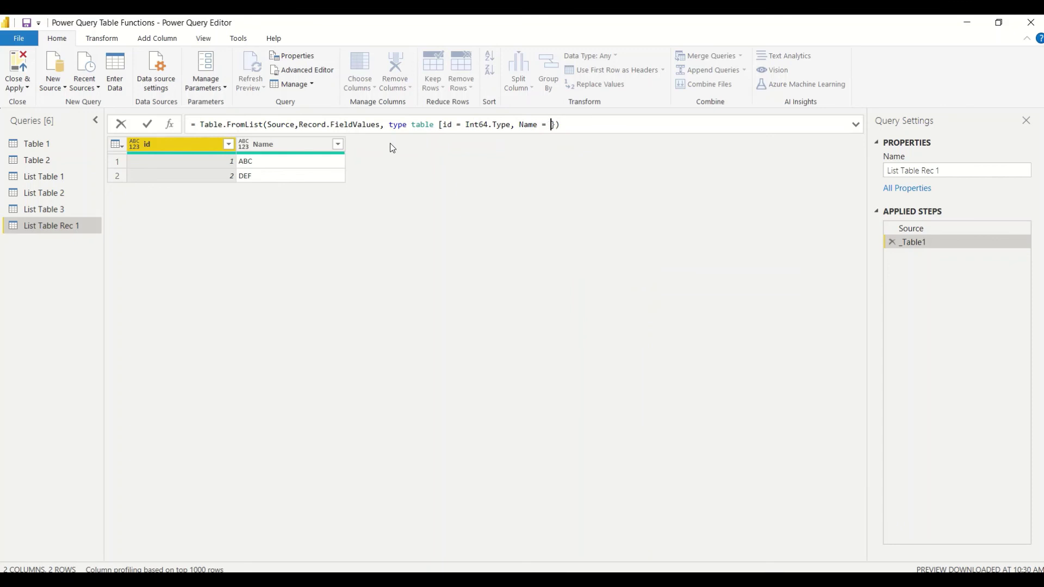
type(" type")
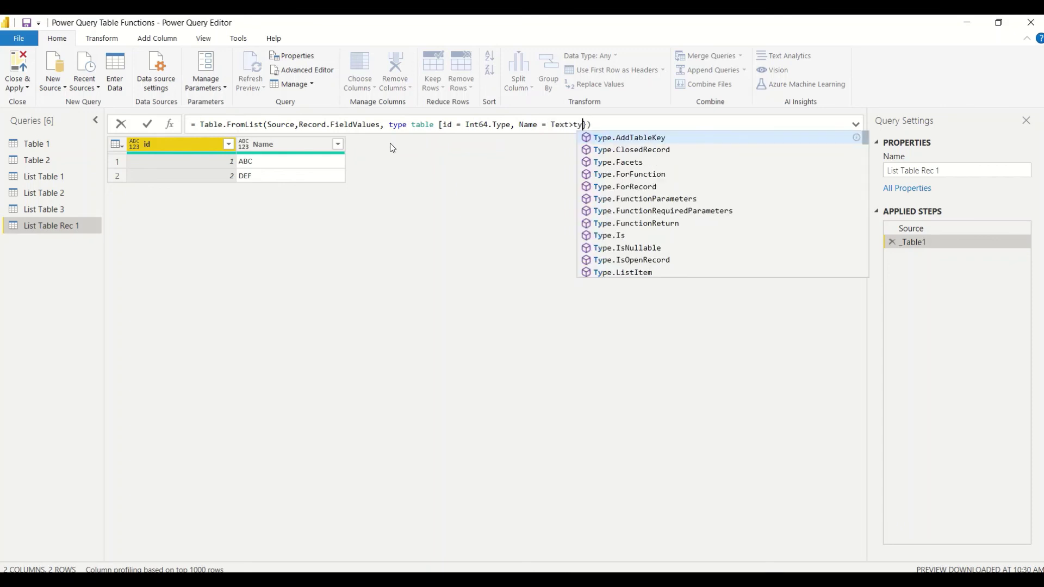
key("End")
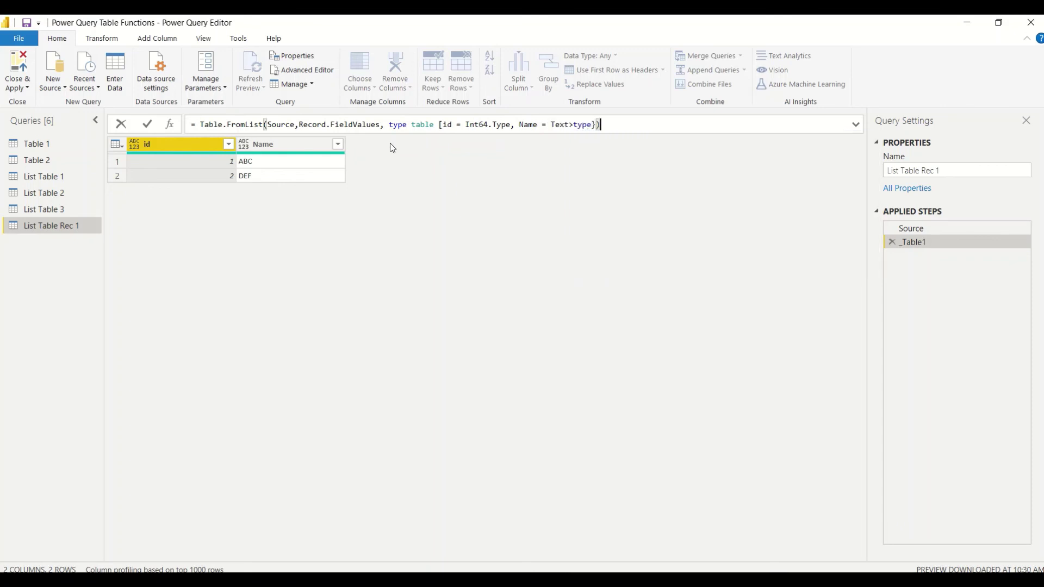
type("]")
left_click(146, 124)
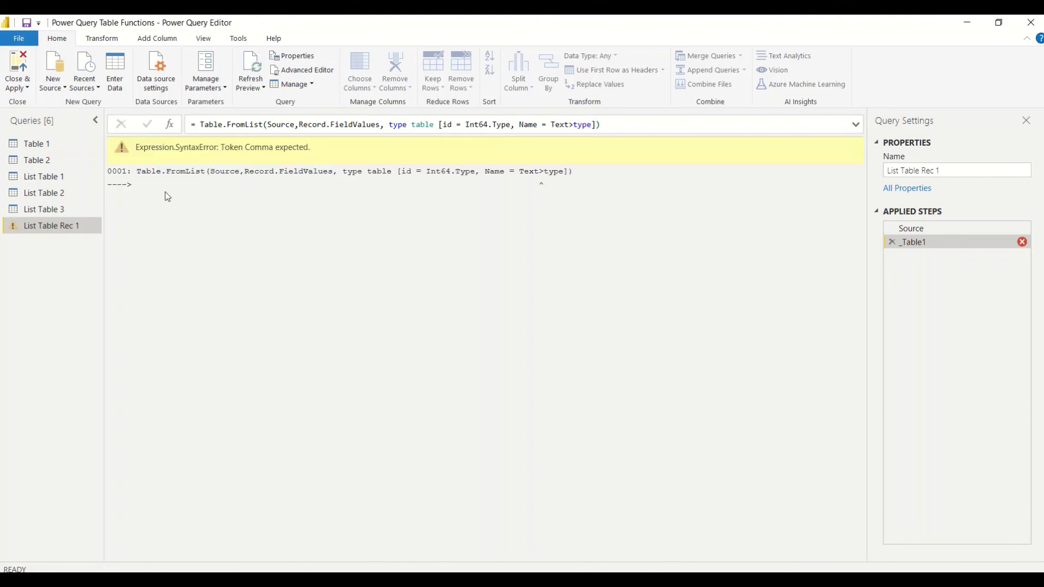
Correct the Name column's type to Text.Type so the formula returns typed id and Name columns.
left_click(571, 125)
key("BackSpace")
type("=")
key("Return")
left_click(570, 124)
left_click_drag(569, 125, 573, 126)
type(".")
key("Return")
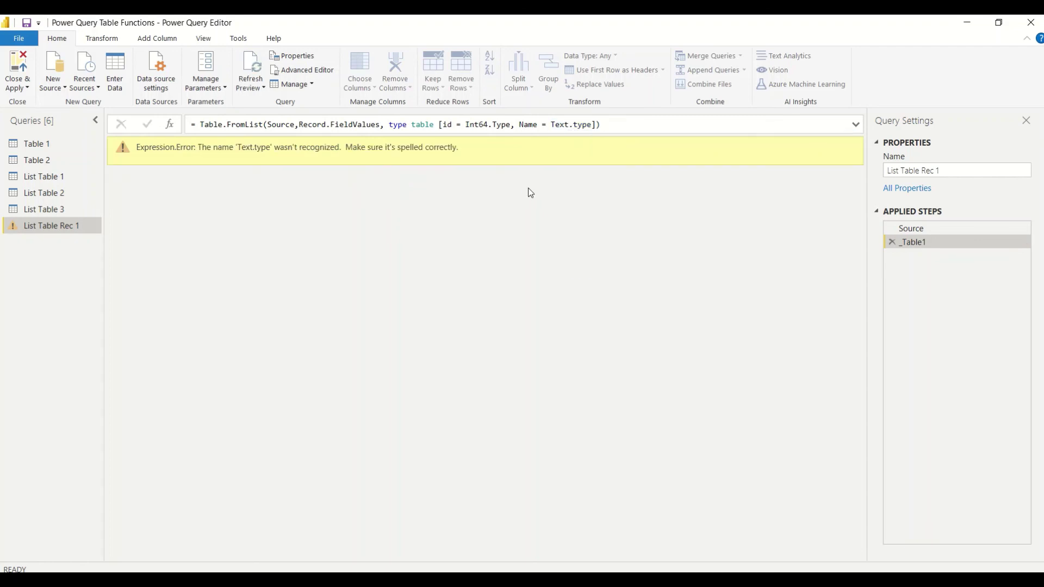
left_click_drag(573, 125, 578, 124)
type("T")
key("Return")
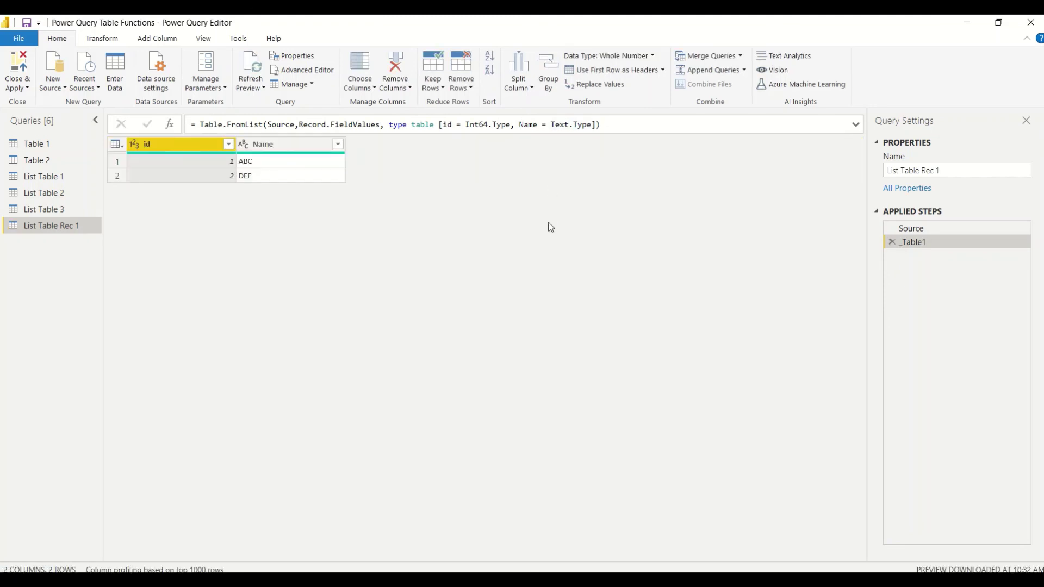